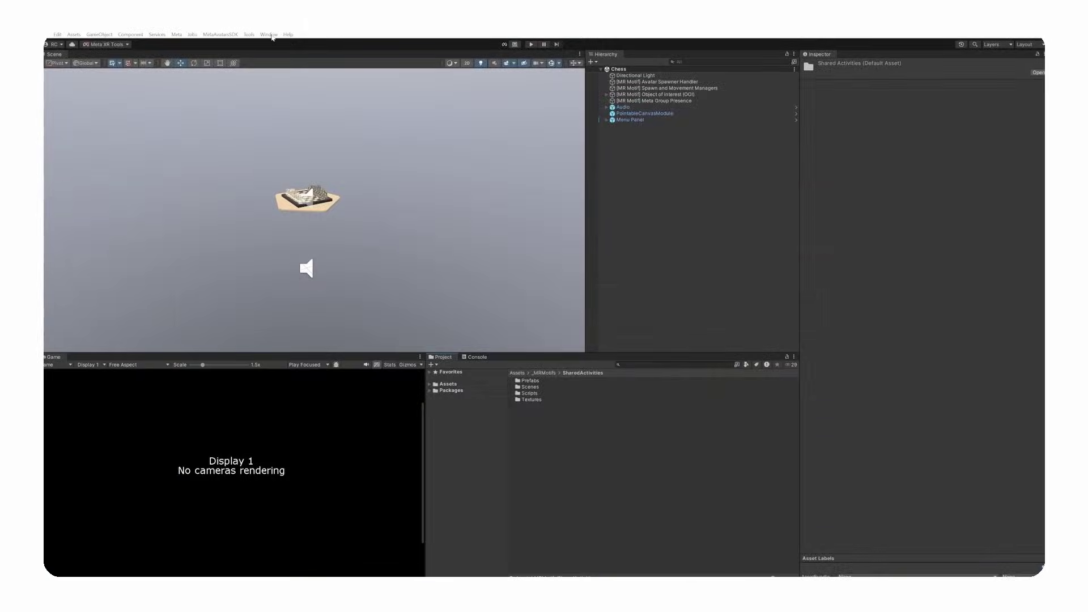
- Open the Package Manager and filter it to packages In Project
left_click(270, 35)
left_click(306, 185)
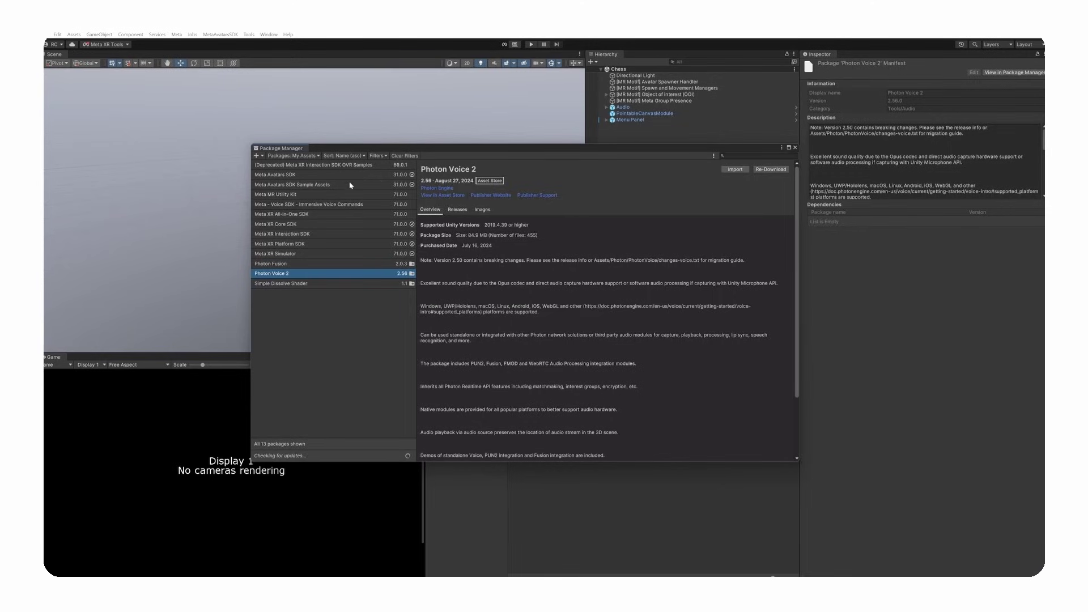
left_click(294, 155)
left_click(301, 175)
left_click_drag(353, 149, 353, 156)
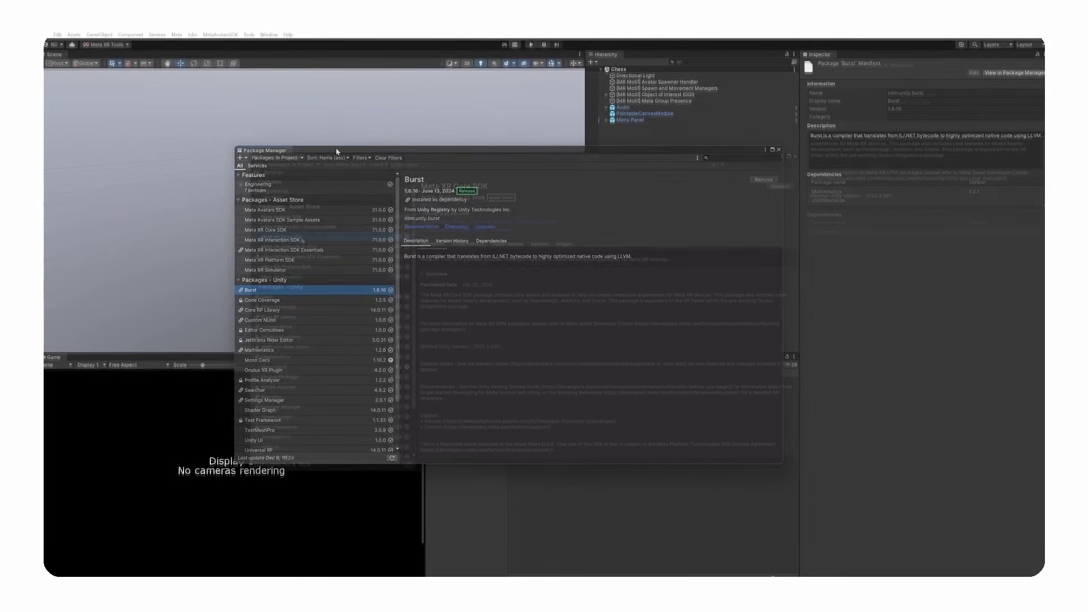
- Review Meta XR Core, Interaction, Avatars, Avatars Sample Assets, Platform SDK and Simulator packages
left_click(302, 237)
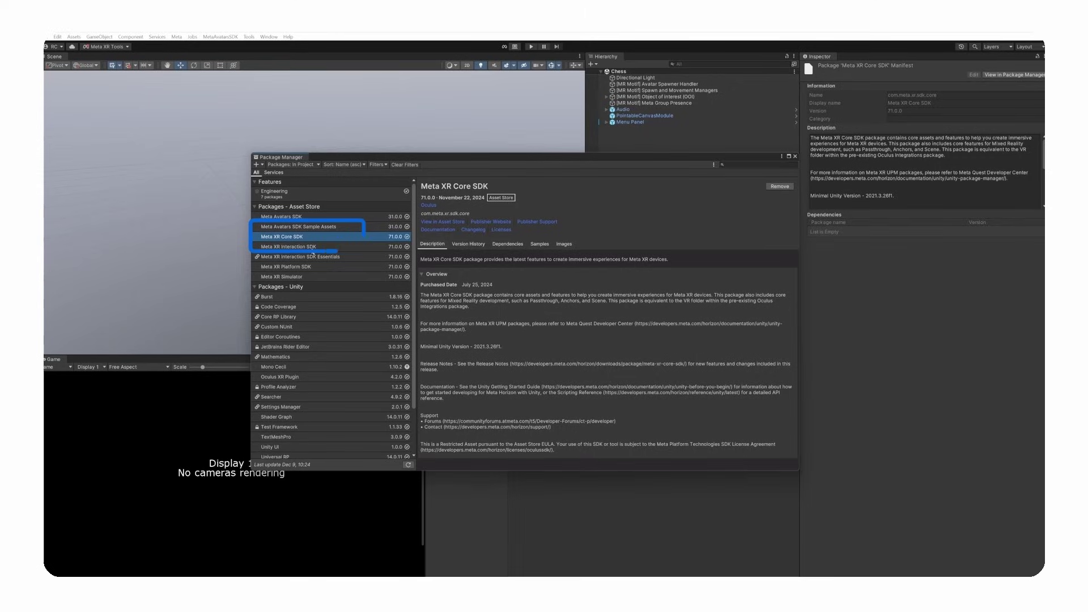
left_click(313, 248)
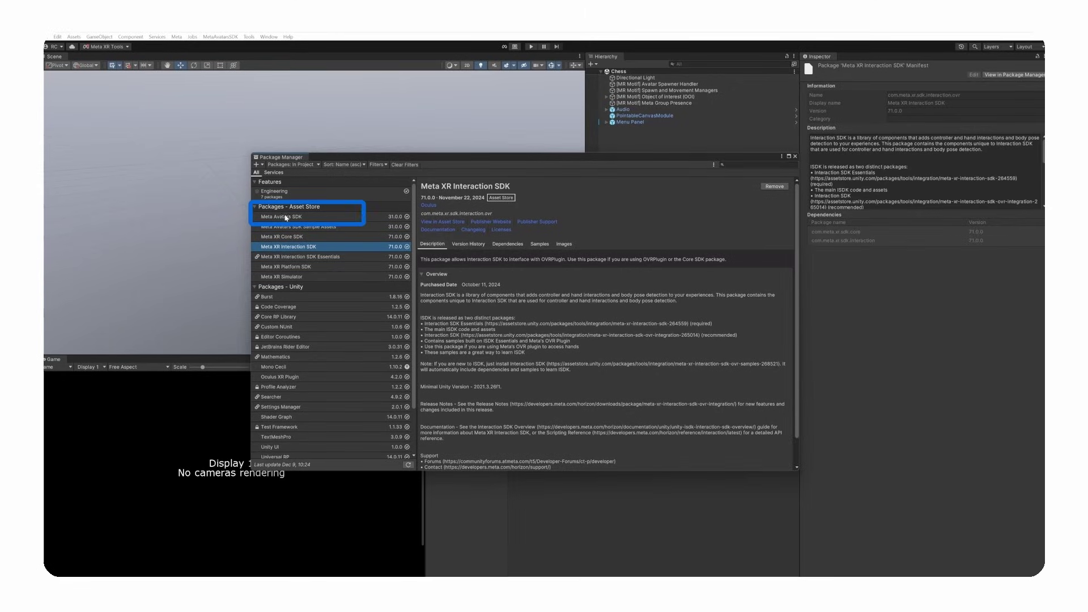
left_click(263, 218)
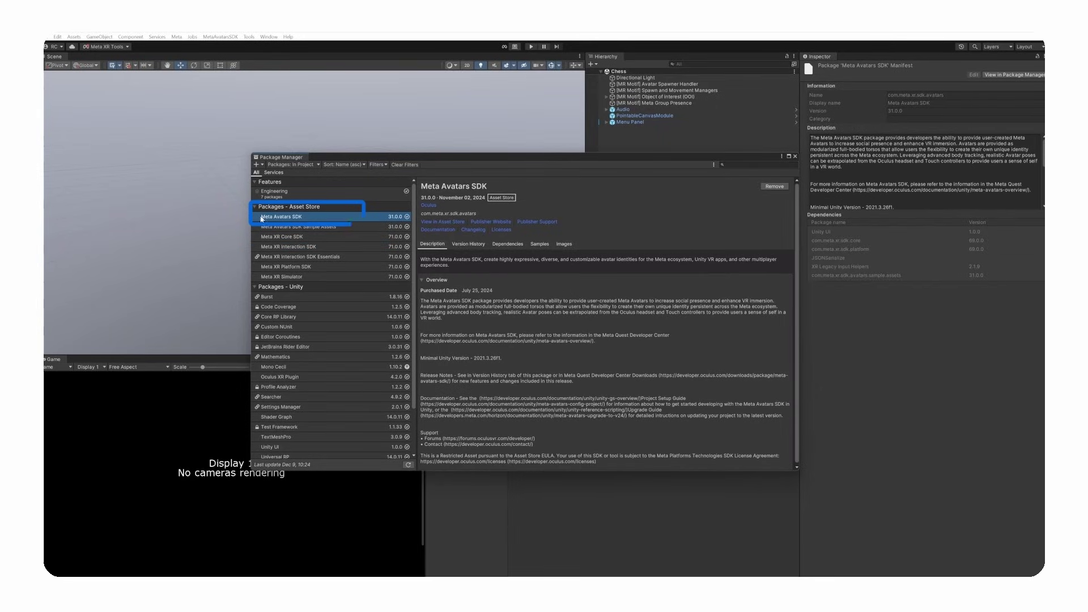
left_click(275, 227)
left_click(278, 267)
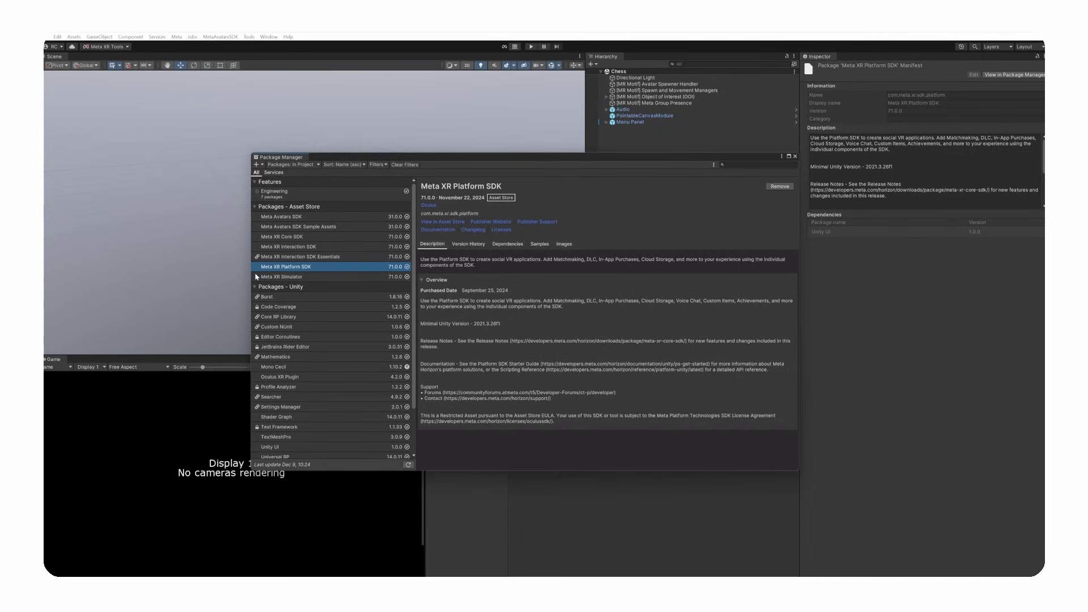
left_click(256, 277)
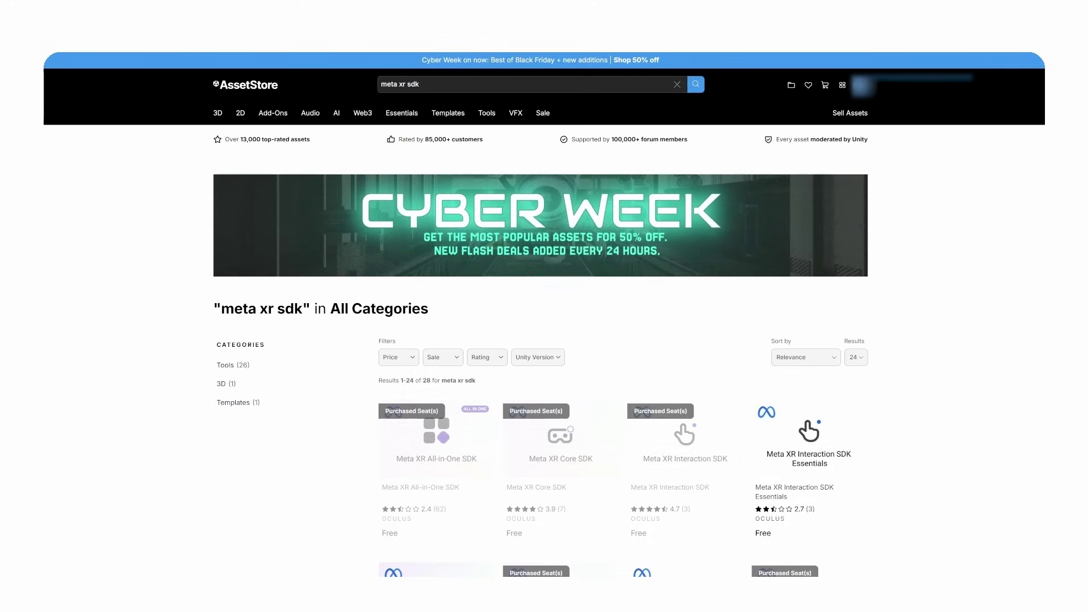
- Scroll the 'meta xr sdk' results and add the free Photon Fusion package to My Assets
scroll(544, 315, "down", 3)
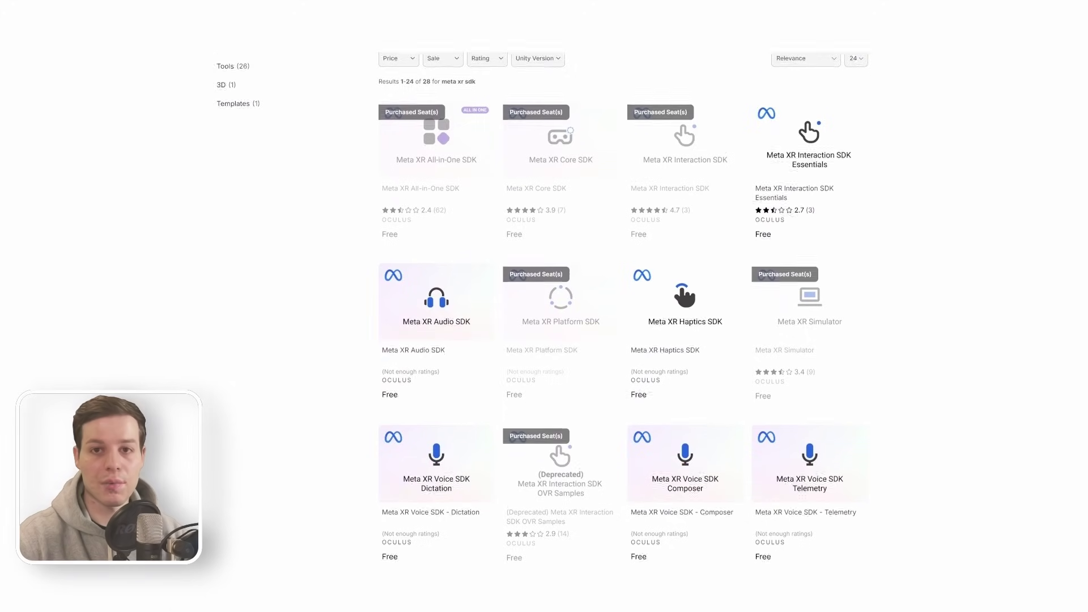
scroll(544, 316, "down", 2)
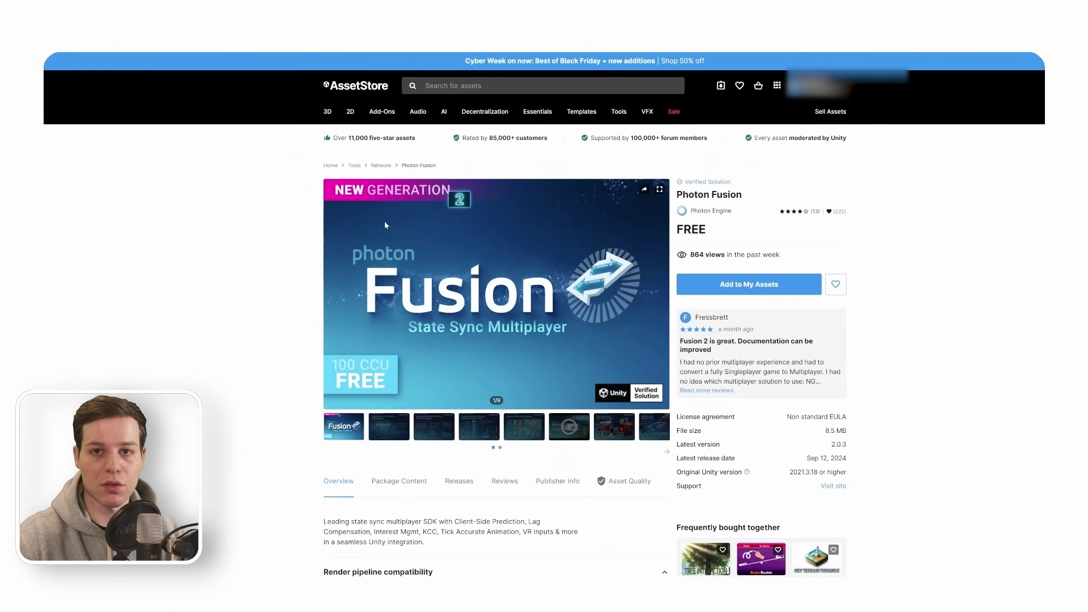
left_click(782, 286)
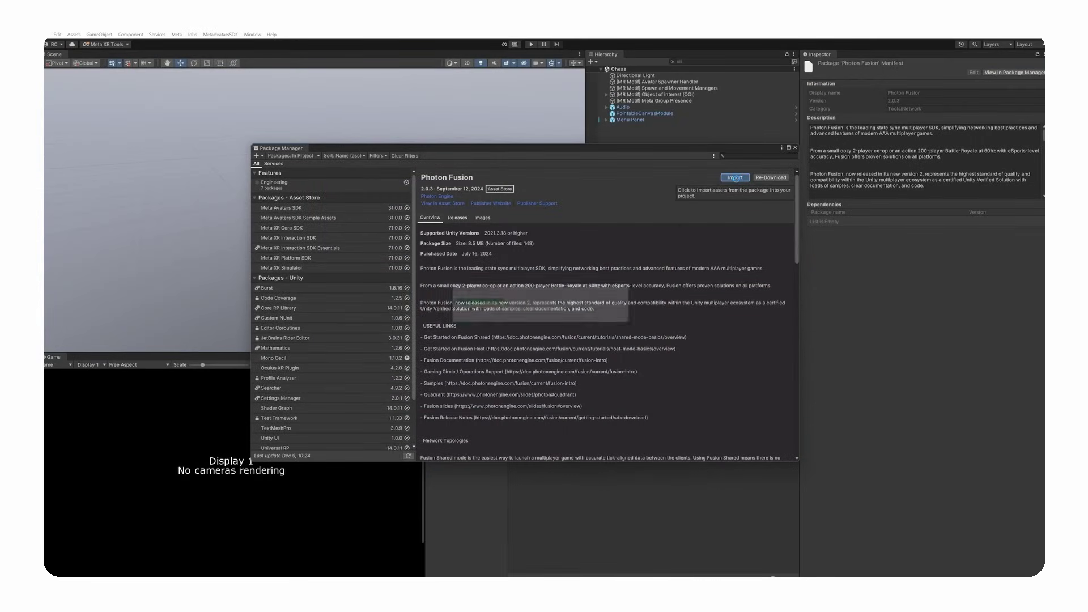
- Import all Photon Fusion 2.0.3 files and paste the App Id into Fusion App Id
left_click(735, 177)
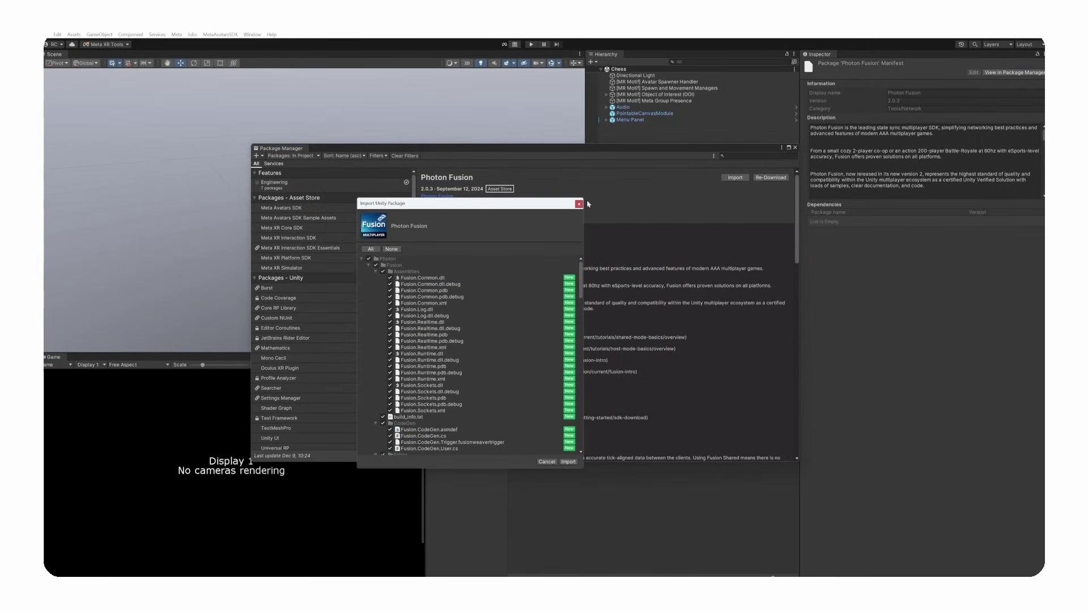
scroll(567, 351, "down", 10)
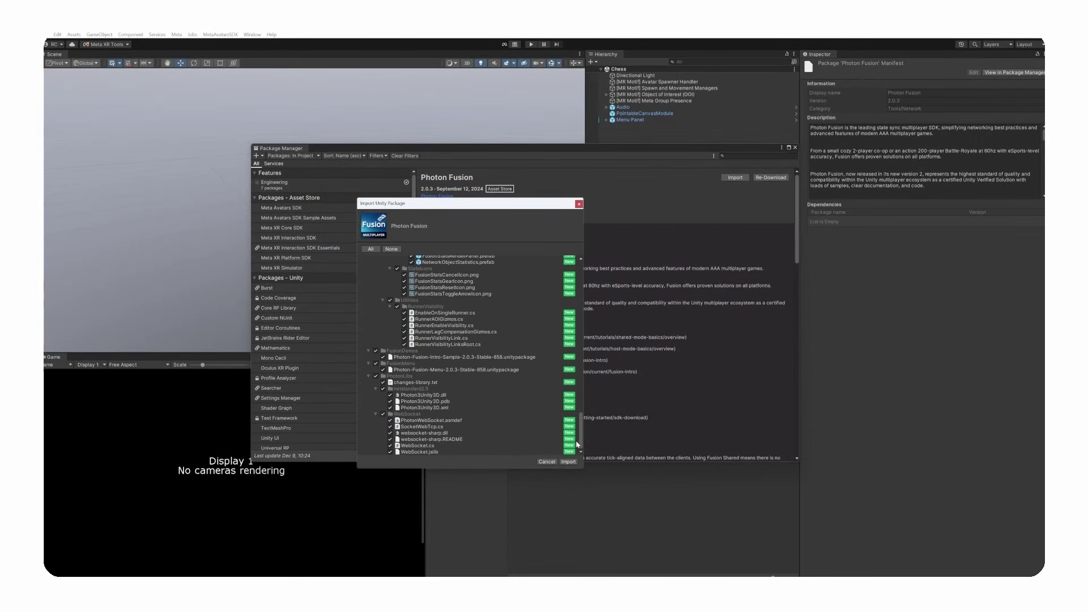
left_click(569, 462)
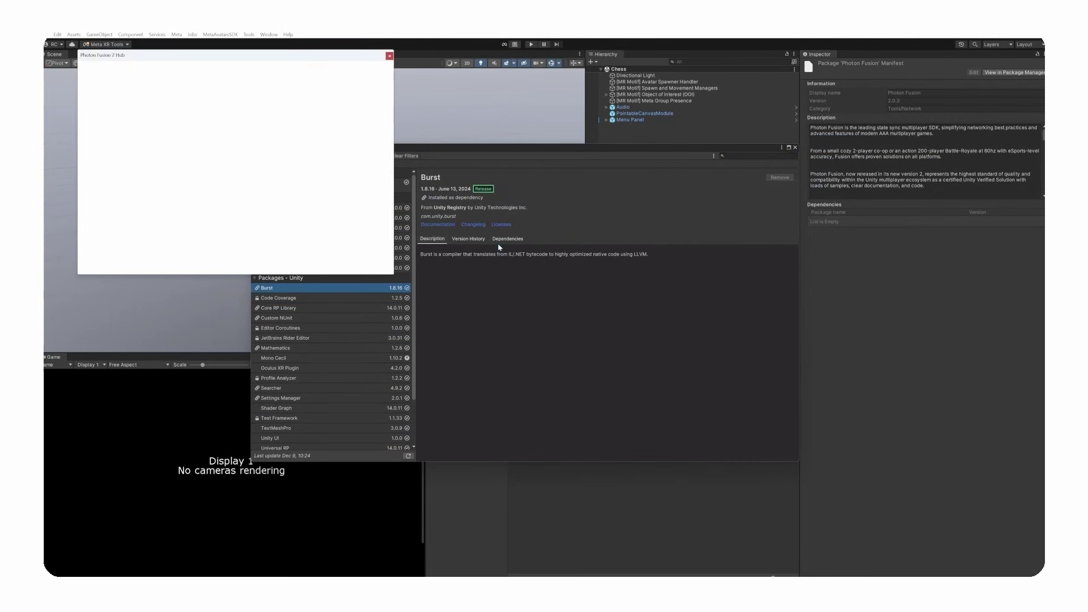
left_click(315, 223)
key("ctrl+v")
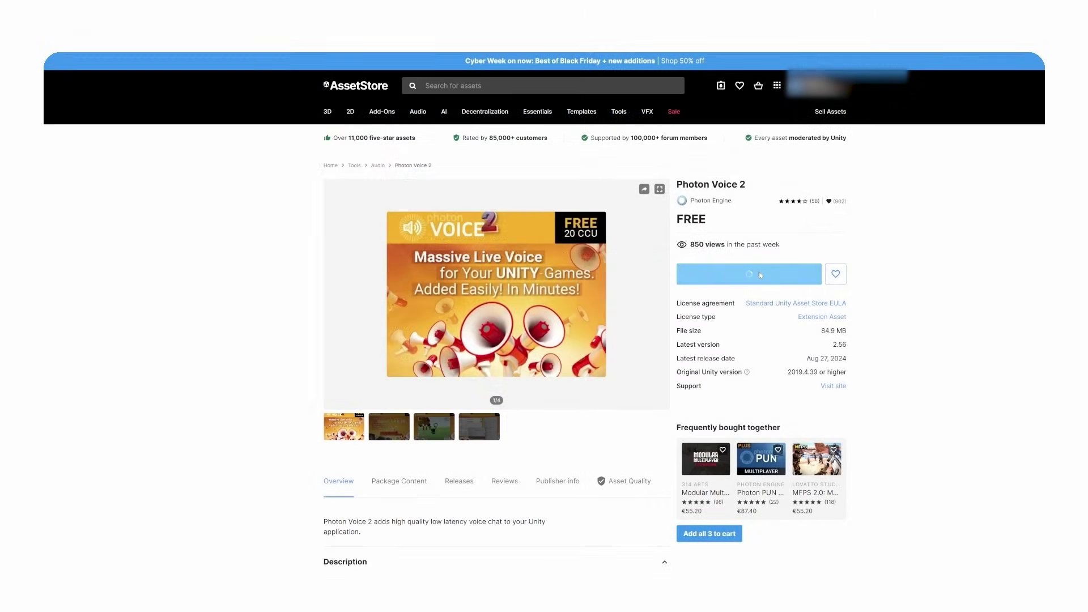
- Add Photon Voice 2, excluding PhotonChat, PhotonUnityNetworking and the PUN voice code from import
left_click(759, 272)
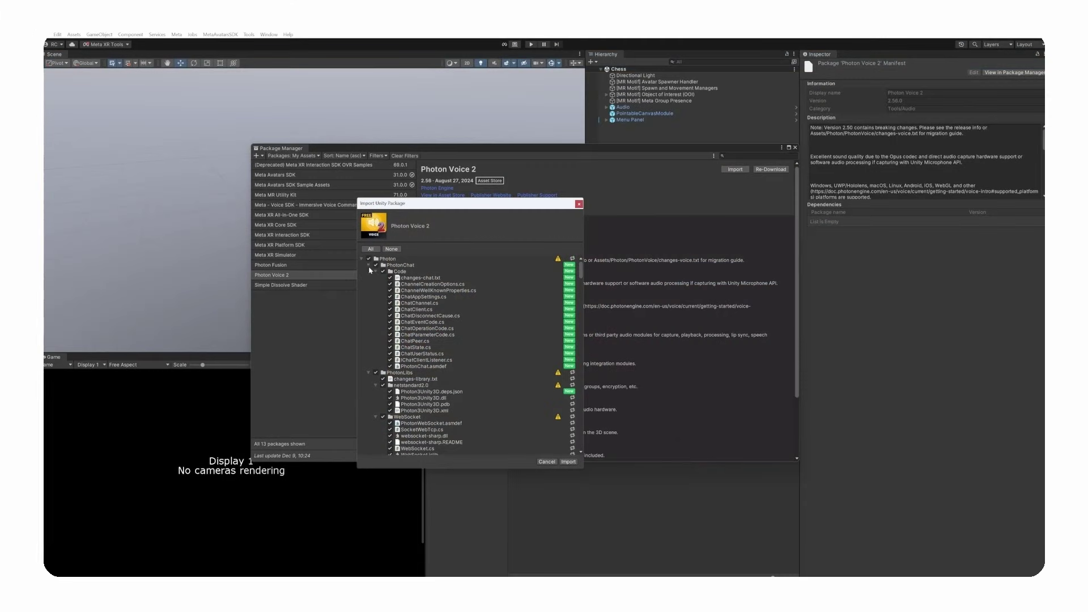
left_click(375, 265)
left_click(368, 264)
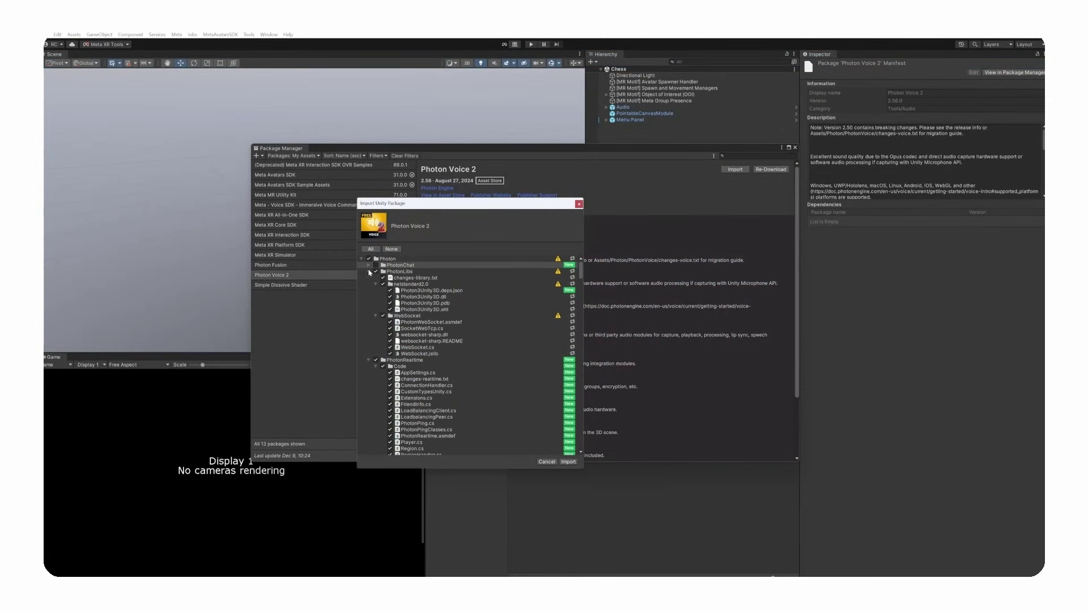
left_click(368, 271)
left_click(369, 278)
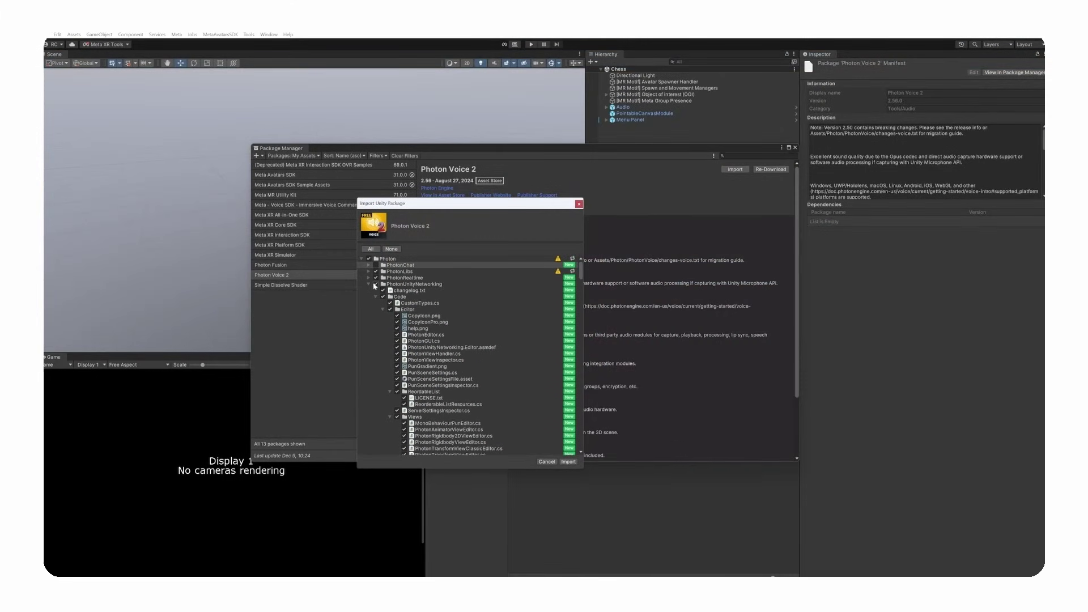
left_click(375, 284)
left_click(368, 284)
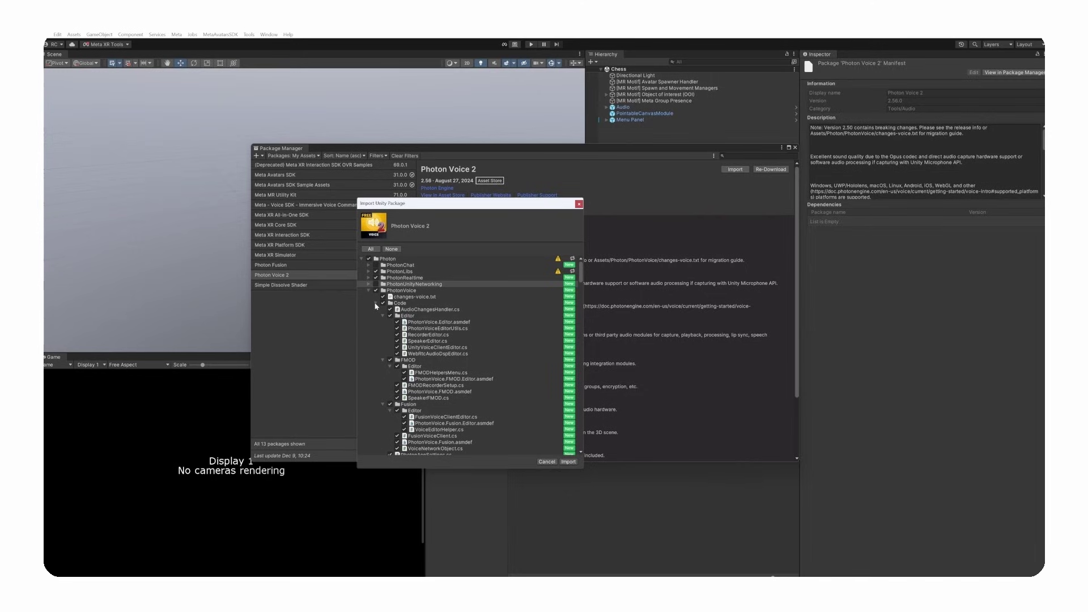
left_click(383, 316)
left_click(383, 322)
left_click(383, 328)
left_click(389, 347)
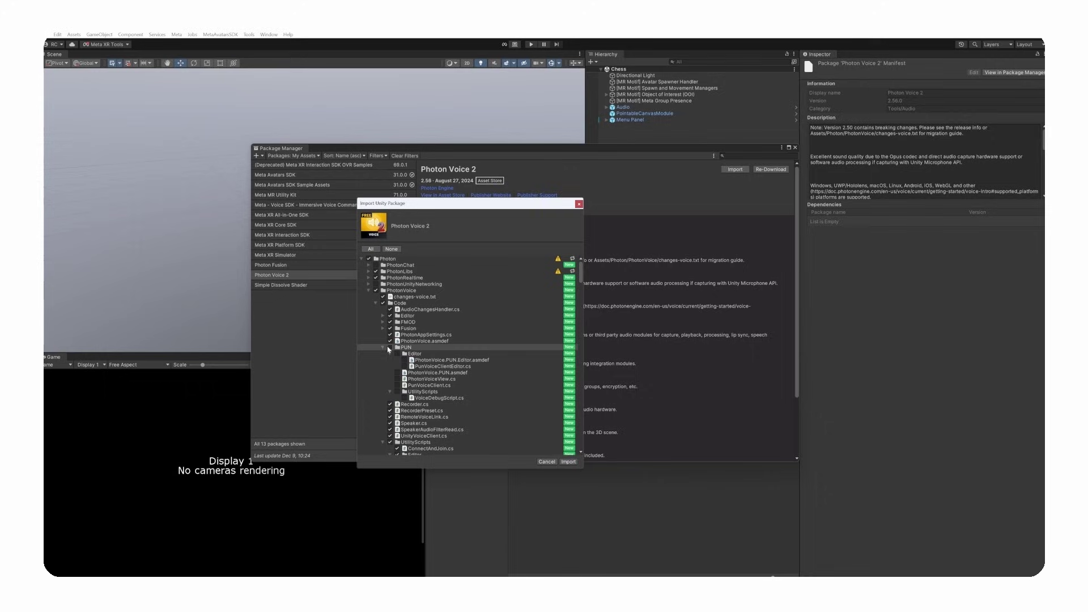
- Exclude all voice demos except the Fusion demos, then import Photon Voice 2
left_click(375, 303)
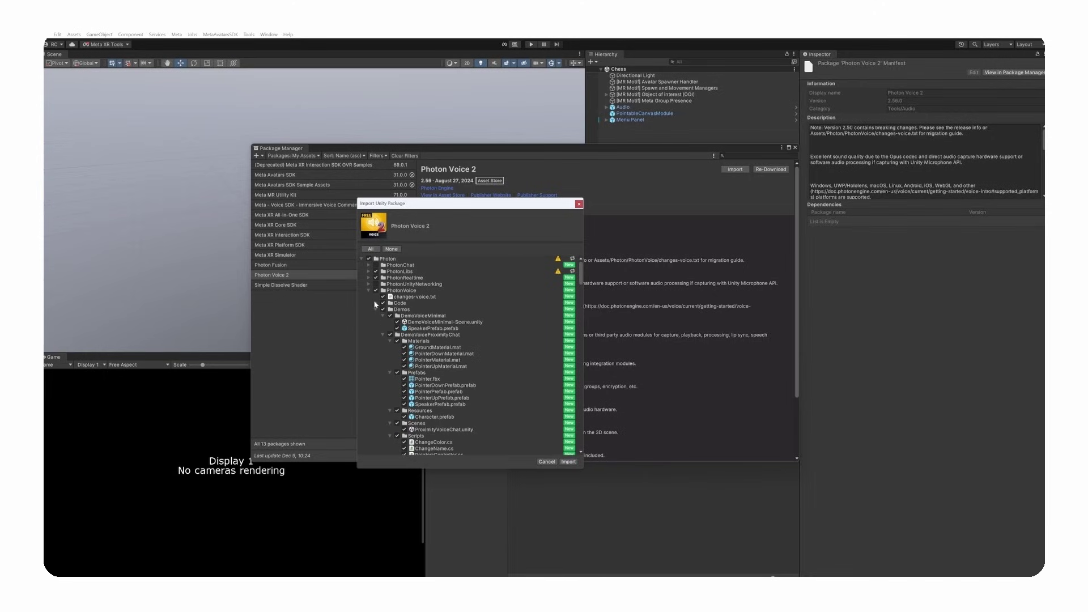
left_click(382, 310)
left_click(383, 316)
left_click(383, 322)
left_click(383, 329)
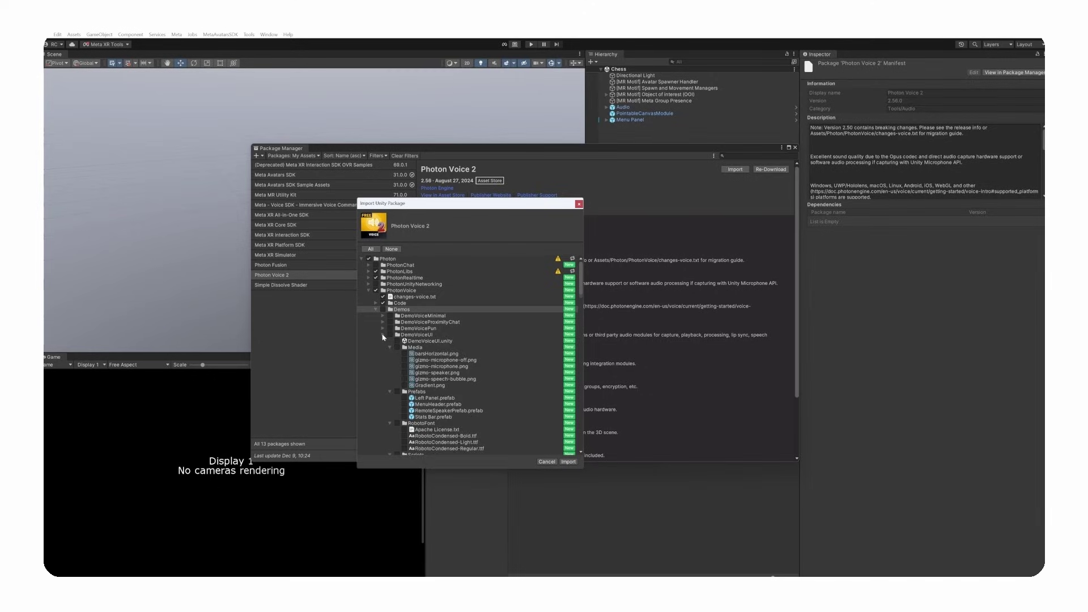
left_click(383, 335)
left_click(390, 341)
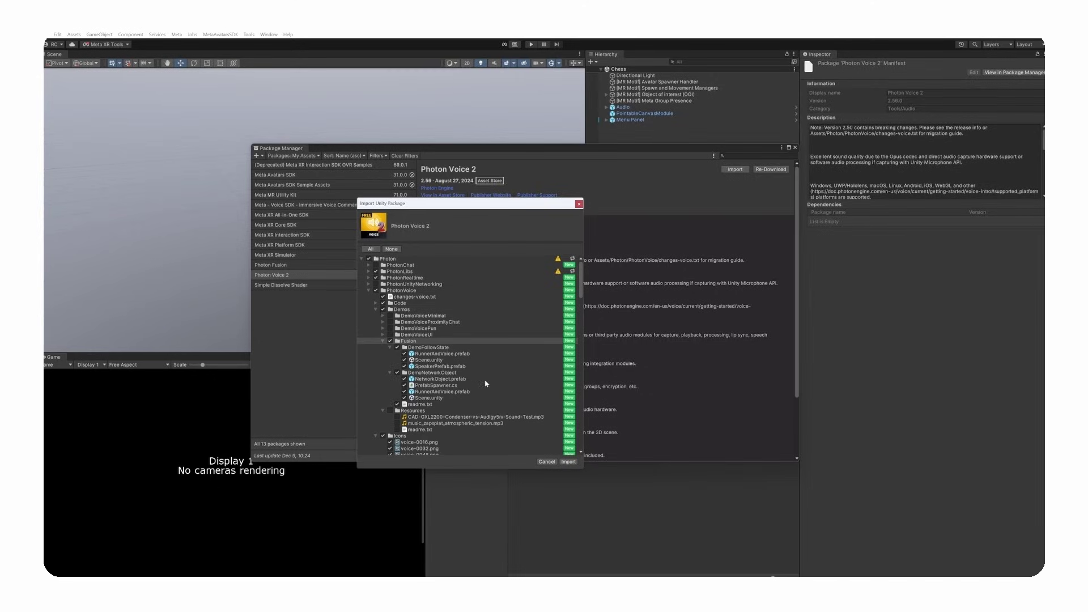
left_click(568, 462)
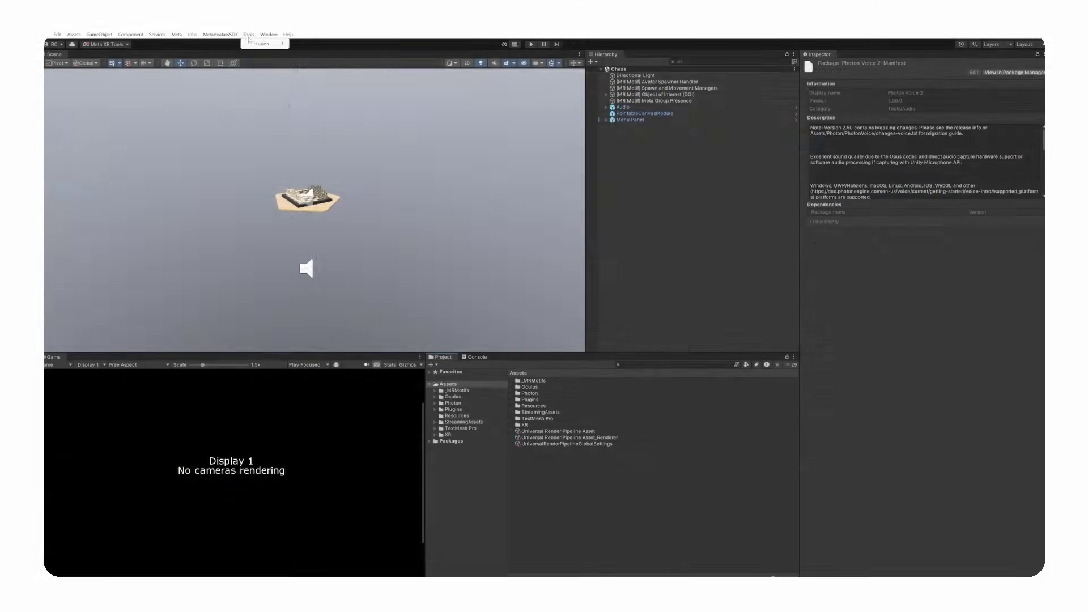
- Paste the Voice App Id into App Id Voice under Photon App Settings
mouse_move(253, 44)
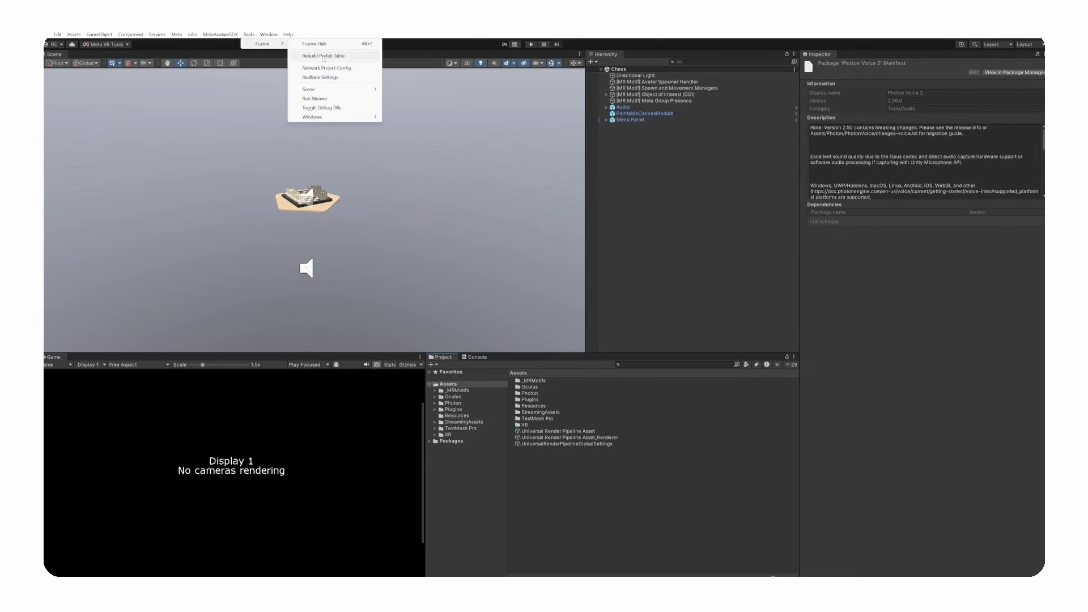
left_click(321, 77)
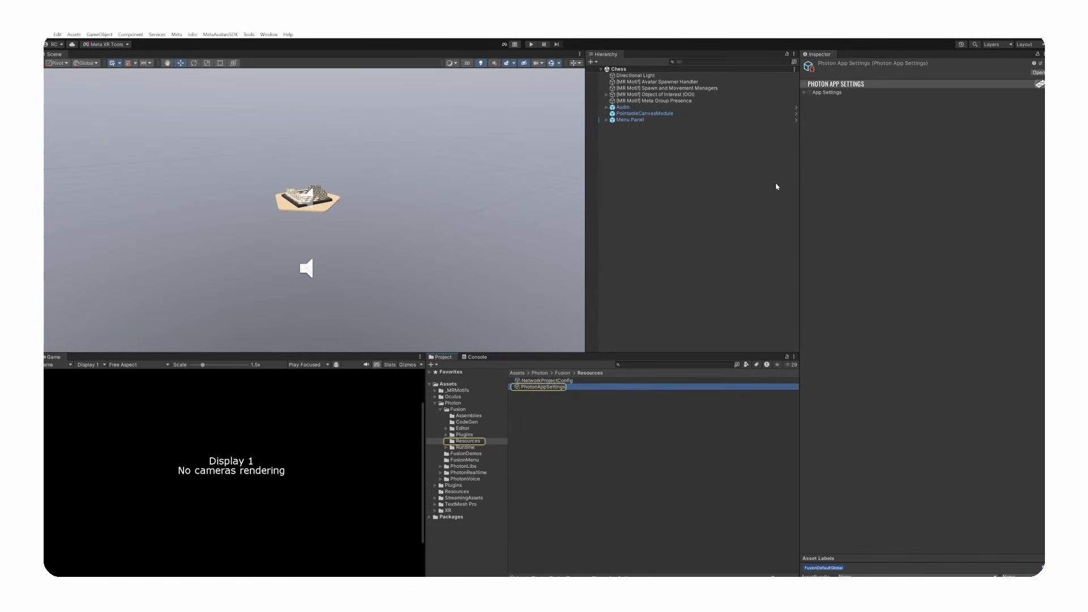
left_click(805, 93)
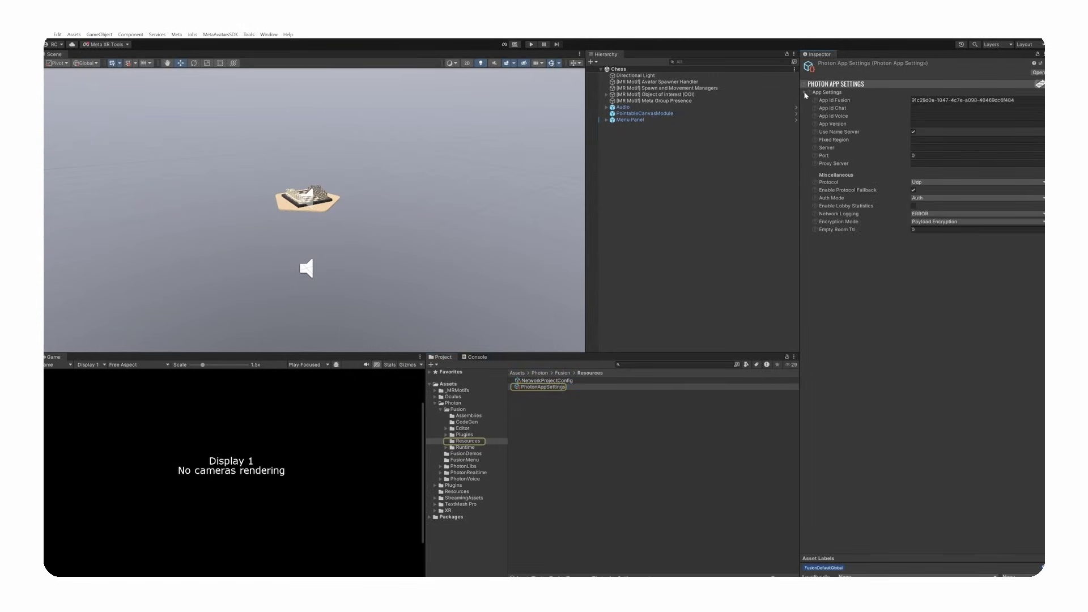
left_click(977, 115)
key("ctrl+v")
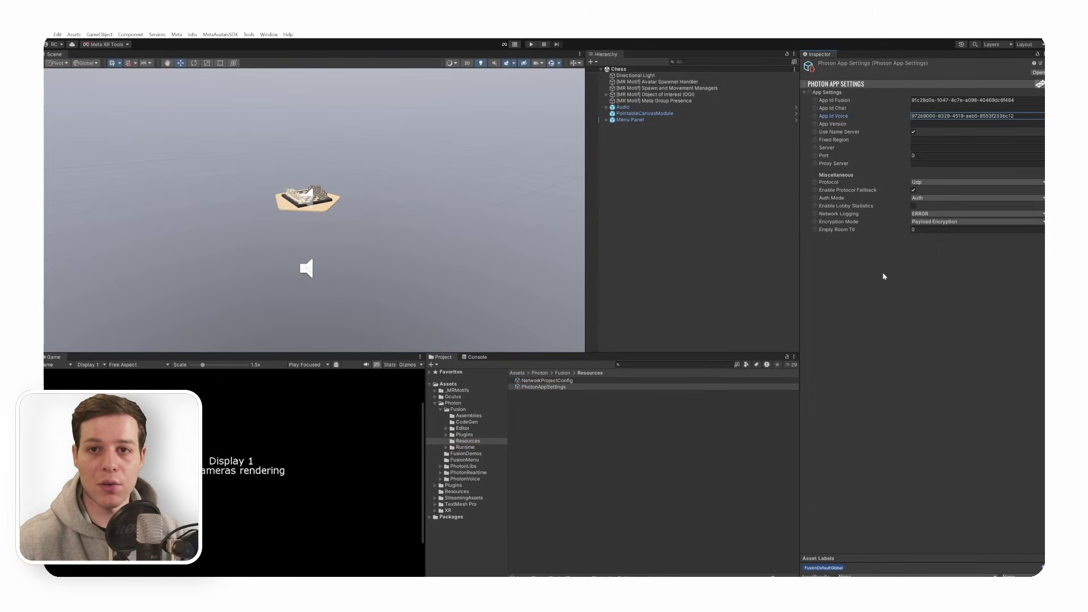
left_click(834, 306)
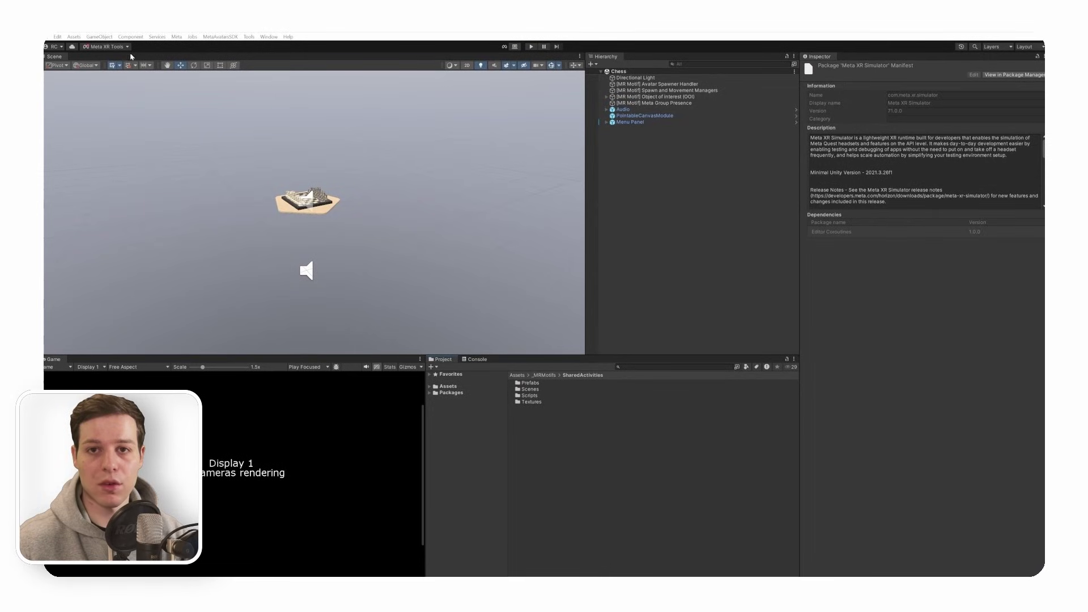
- Add the Camera Rig block and place OVRCameraRig just below Directional Light
left_click(105, 47)
left_click(118, 77)
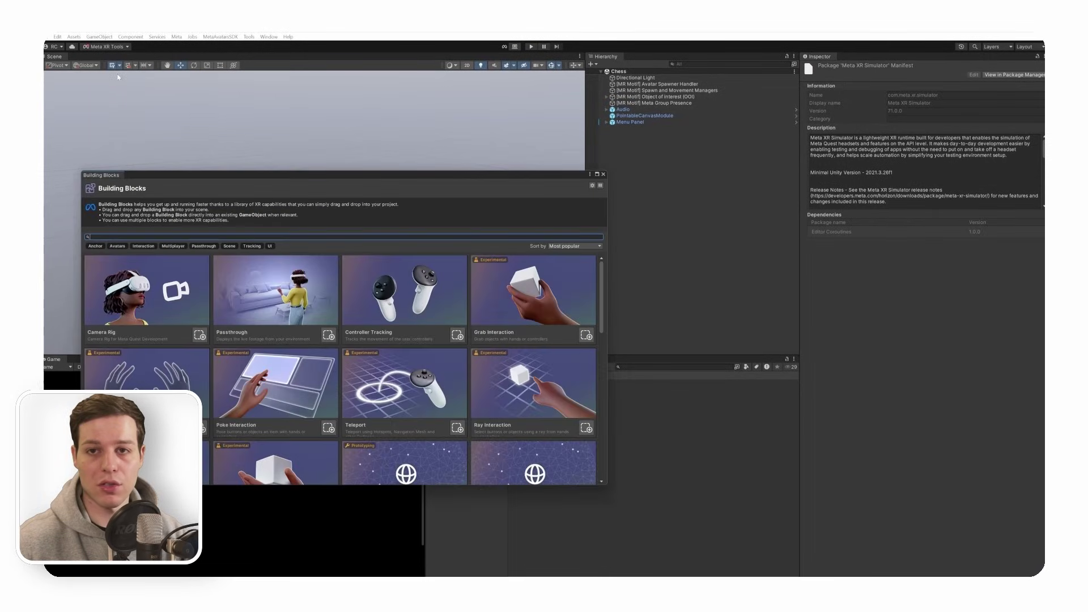
left_click(200, 336)
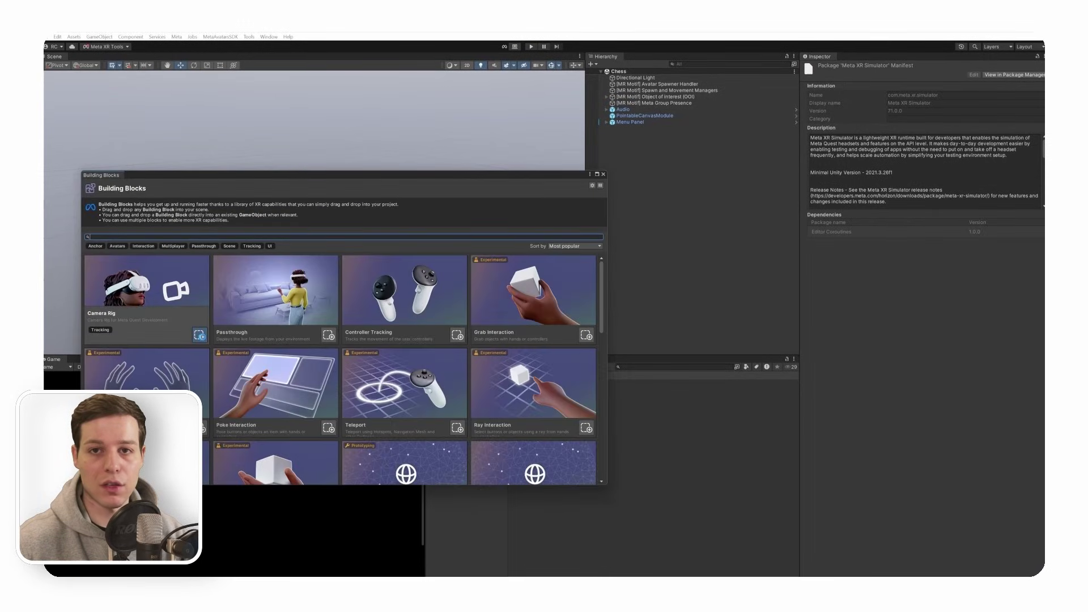
left_click(603, 175)
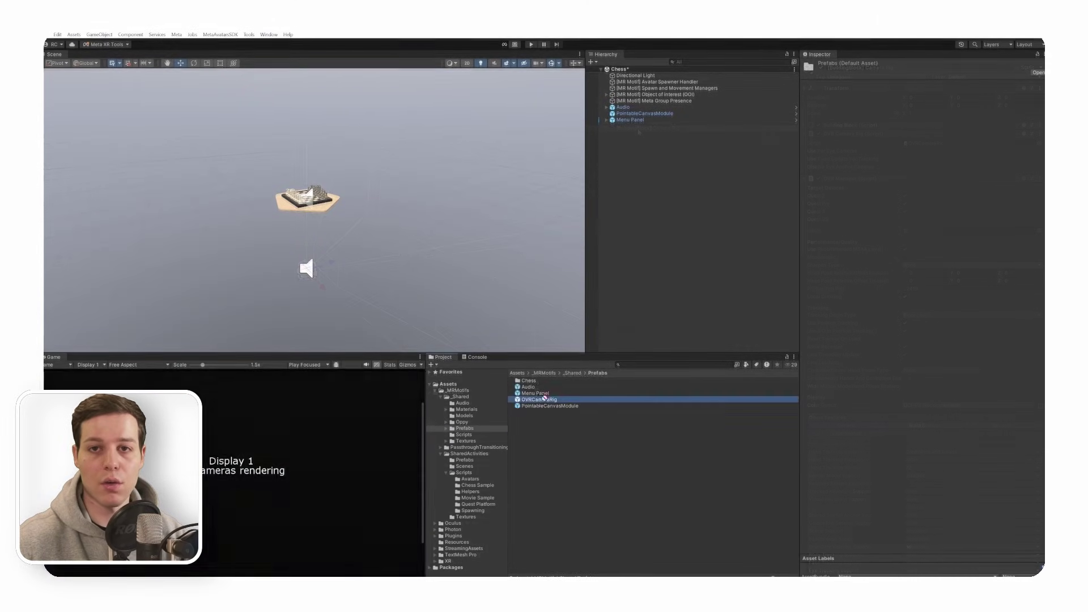
left_click_drag(539, 401, 678, 217)
left_click_drag(637, 127, 660, 89)
- Add the Passthrough building block to the Chess scene
left_click(116, 44)
left_click(131, 74)
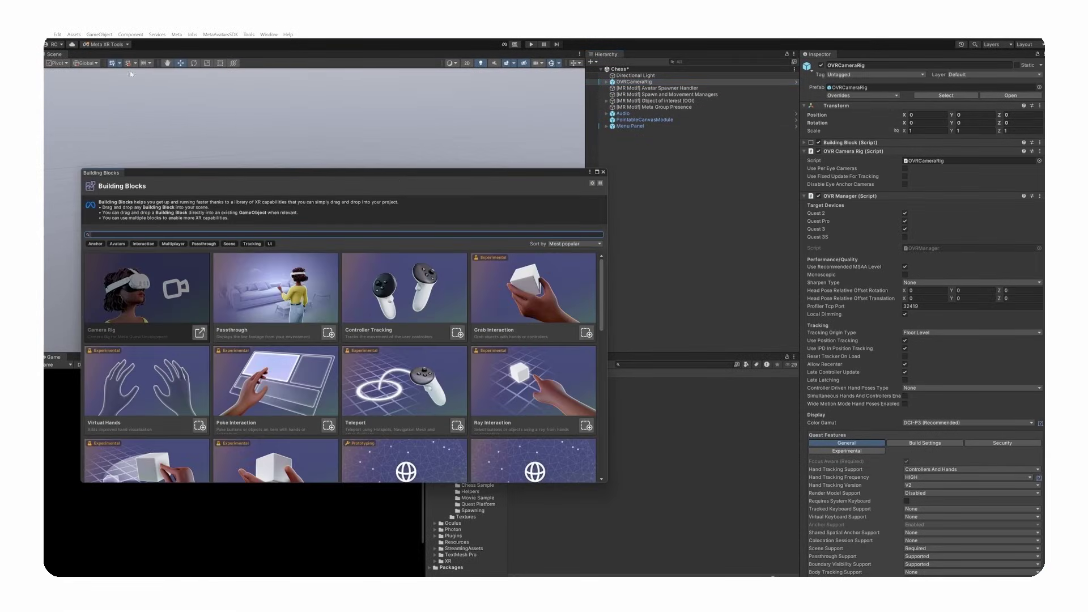
left_click(329, 333)
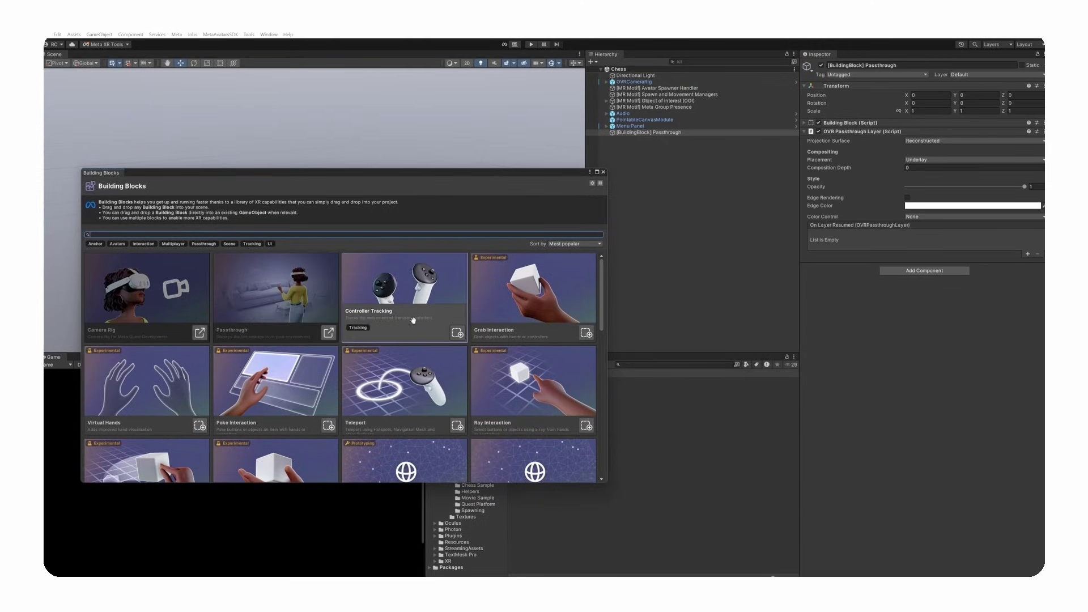
left_click_drag(604, 282, 593, 356)
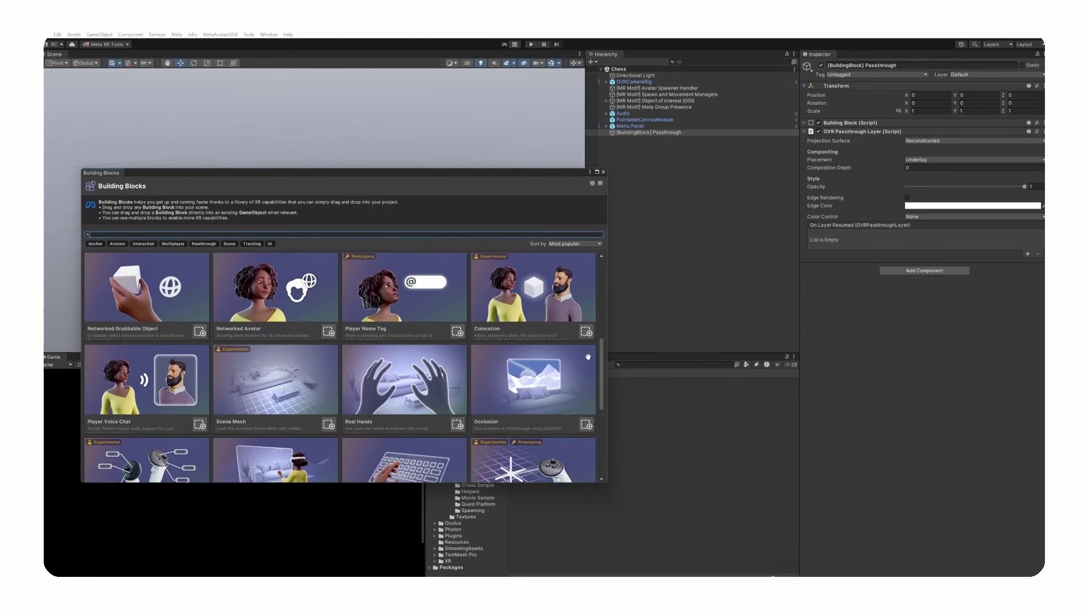
- Add Networked Avatar with Photon Fusion, plus Player Name Tag and Player Voice Chat blocks
left_click(328, 331)
left_click(442, 313)
left_click(428, 332)
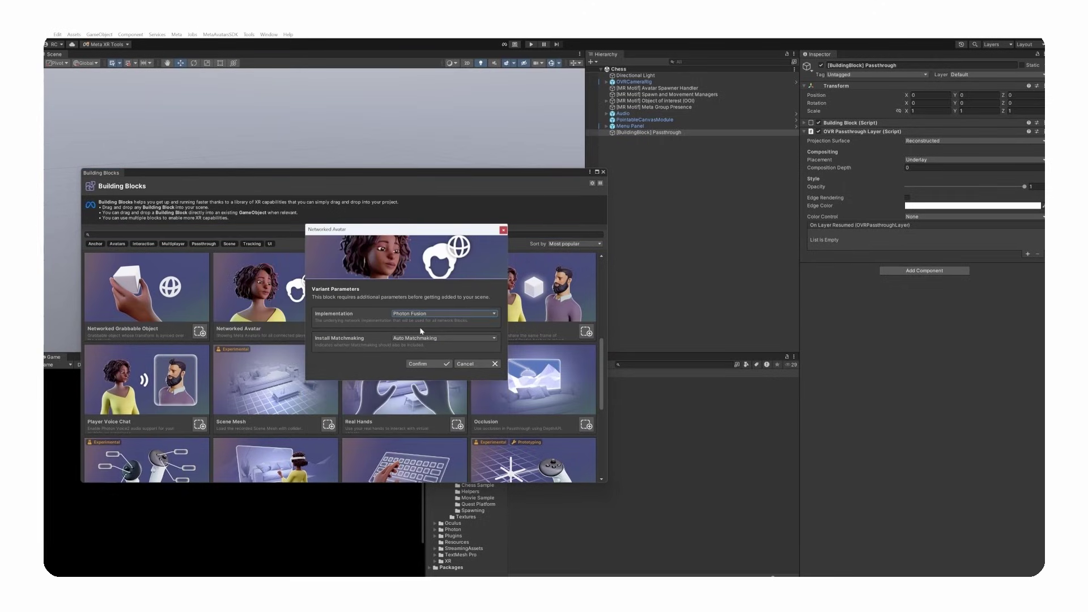
left_click(426, 365)
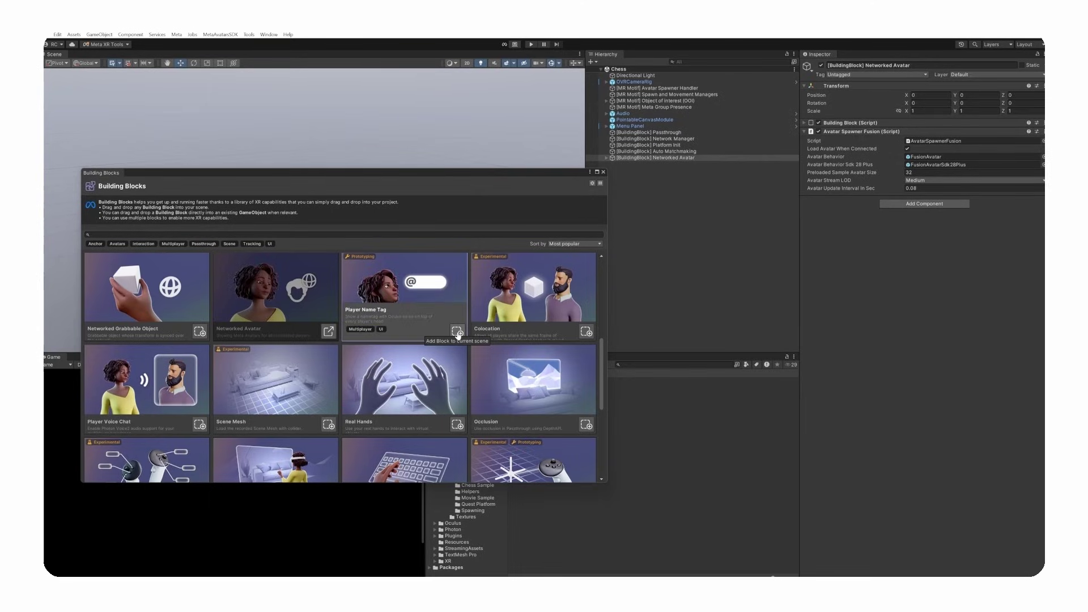
left_click(457, 331)
left_click(200, 424)
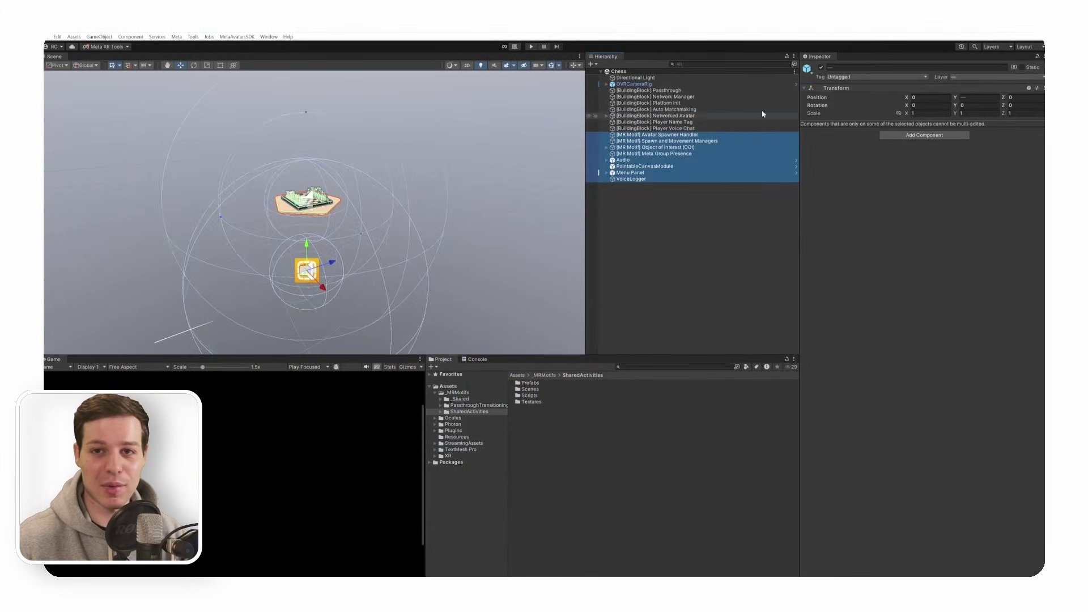
- Deactivate the MR Motif, Audio and Menu objects and enter Play mode
key("alt+shift+a")
left_click(651, 197)
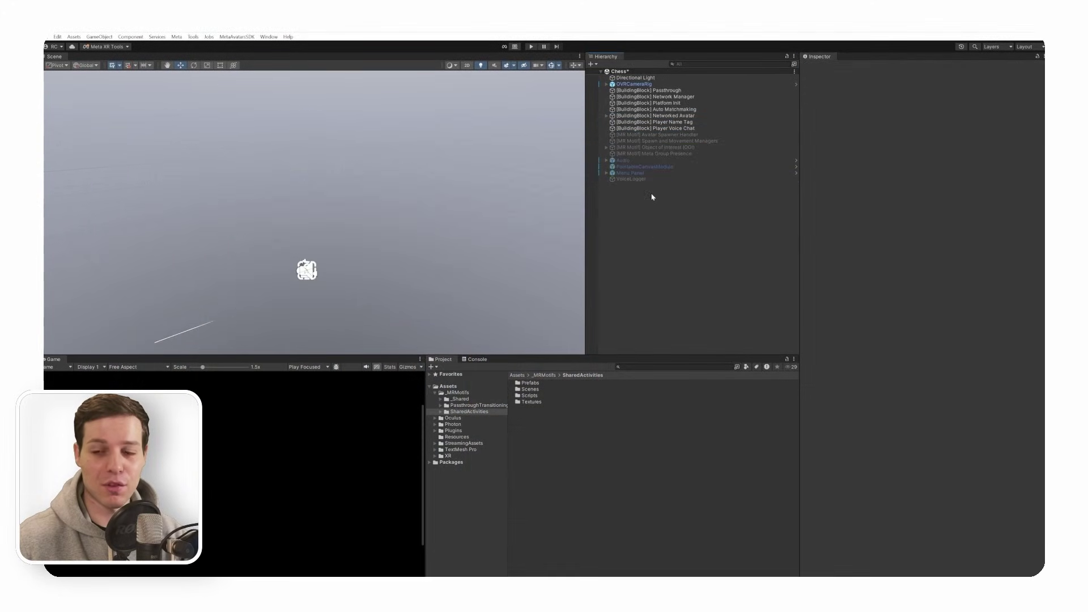
left_click(530, 46)
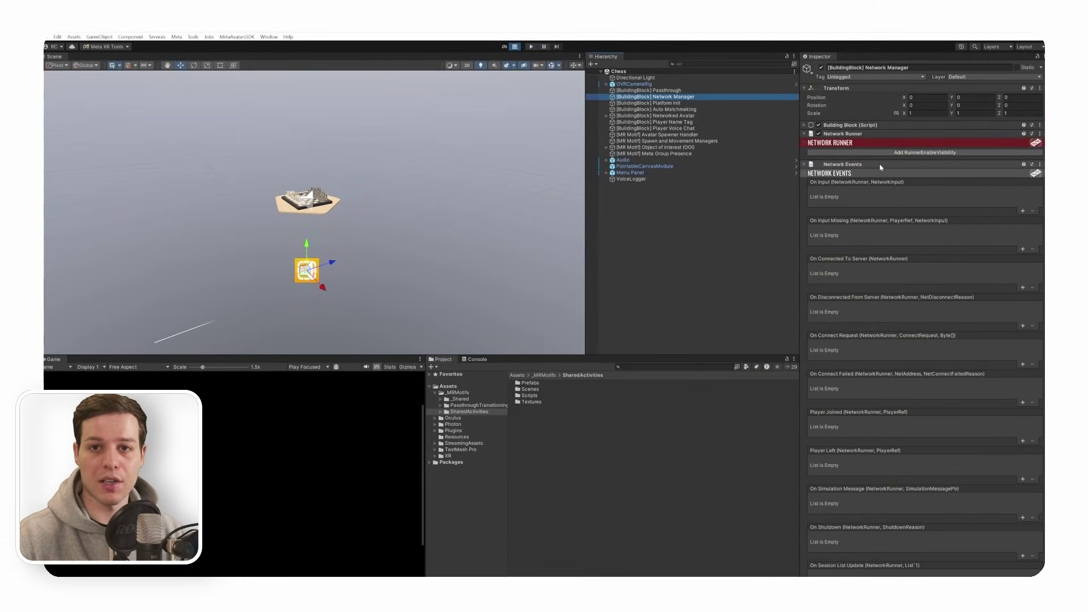
- Fold the Network Manager's Network Events component and locate its FusionBBEvents script
left_click(841, 164)
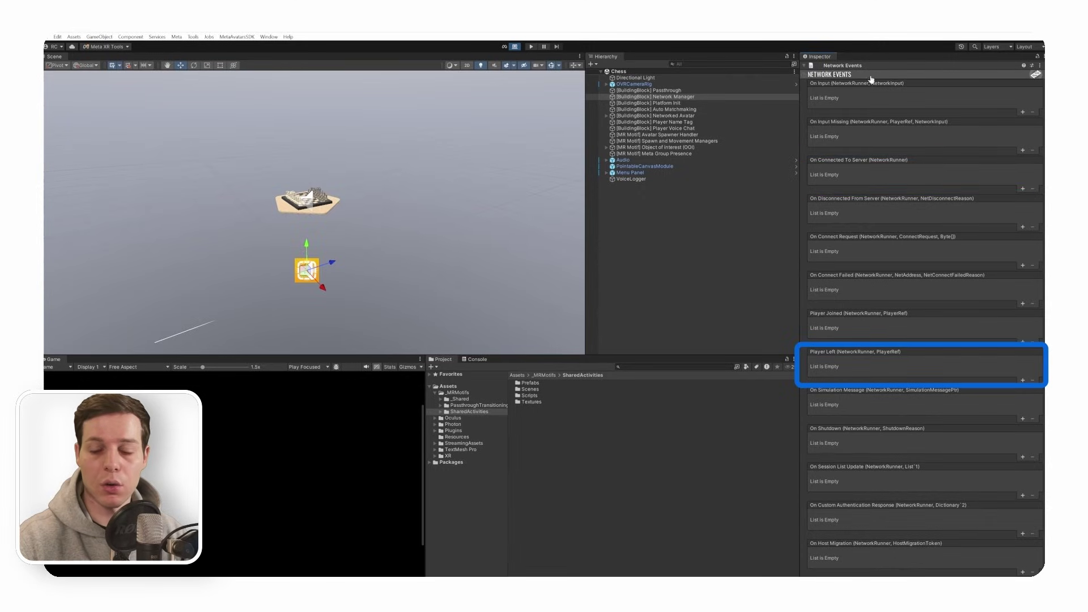
left_click(913, 65)
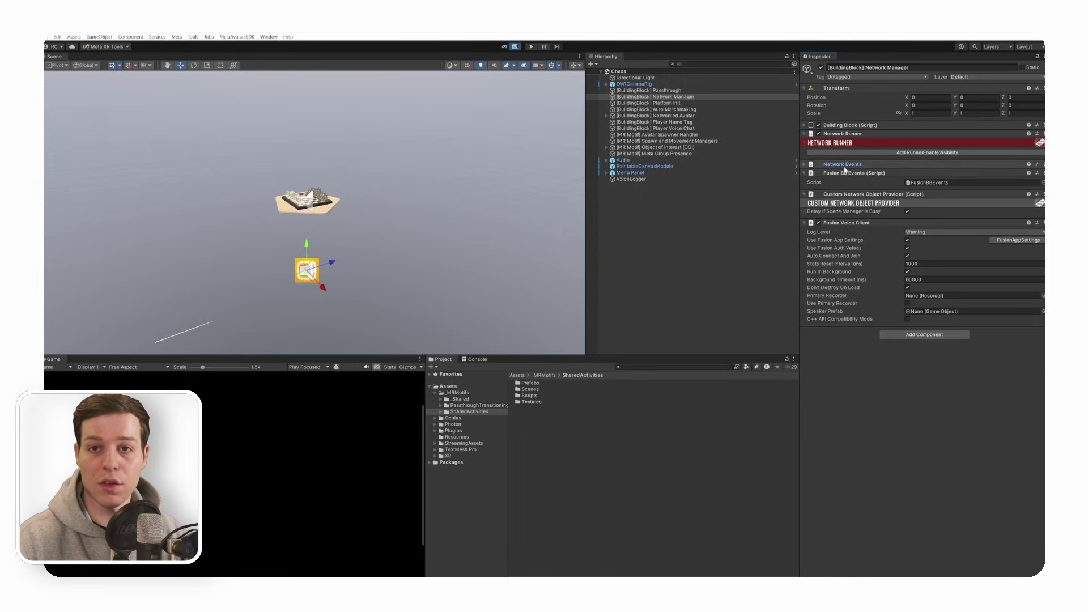
left_click(933, 183)
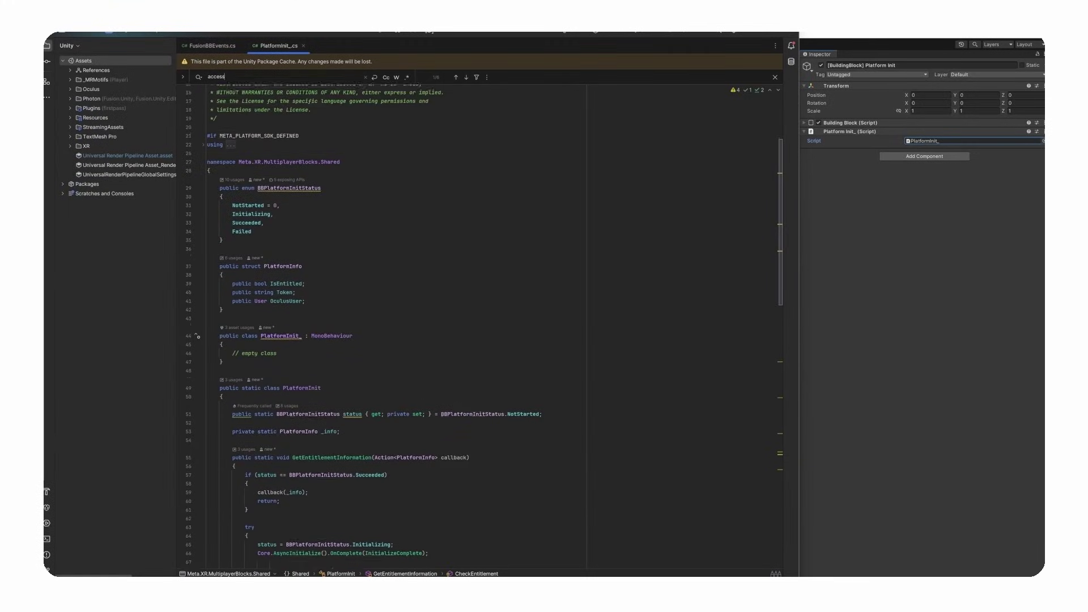
- Scroll PlatformInit_.cs down to the GetAccessToken call inside CheckEntitlement
scroll(478, 329, "down", 10)
scroll(479, 329, "down", 2)
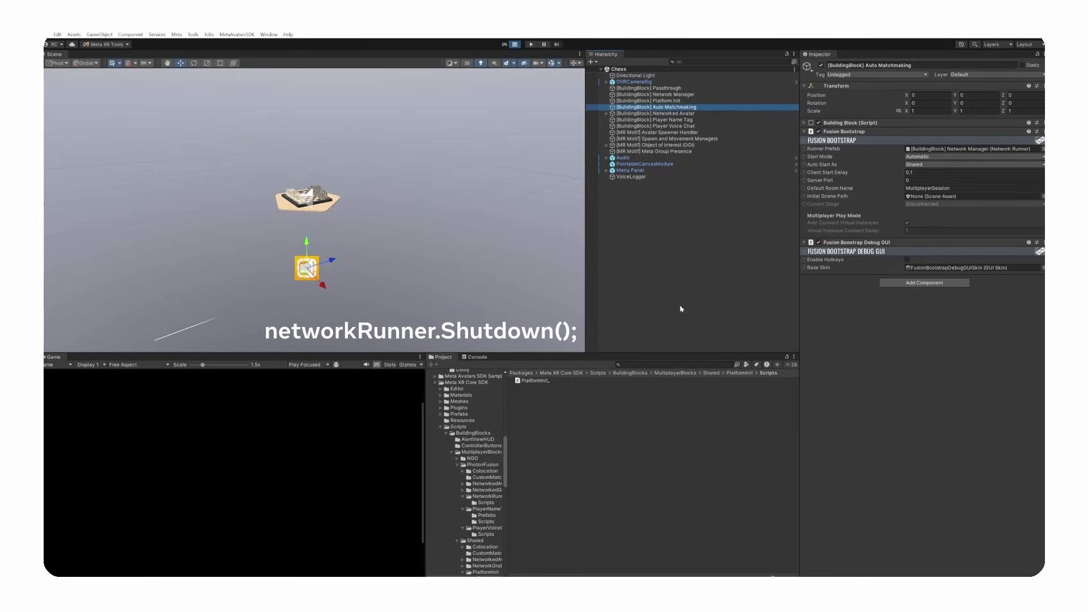
- Browse the Project folders with Auto Matchmaking's Fusion Bootstrap settings (Shared mode, MultiplayerSession) shown
scroll(463, 453, "up", 10)
scroll(463, 453, "down", 3)
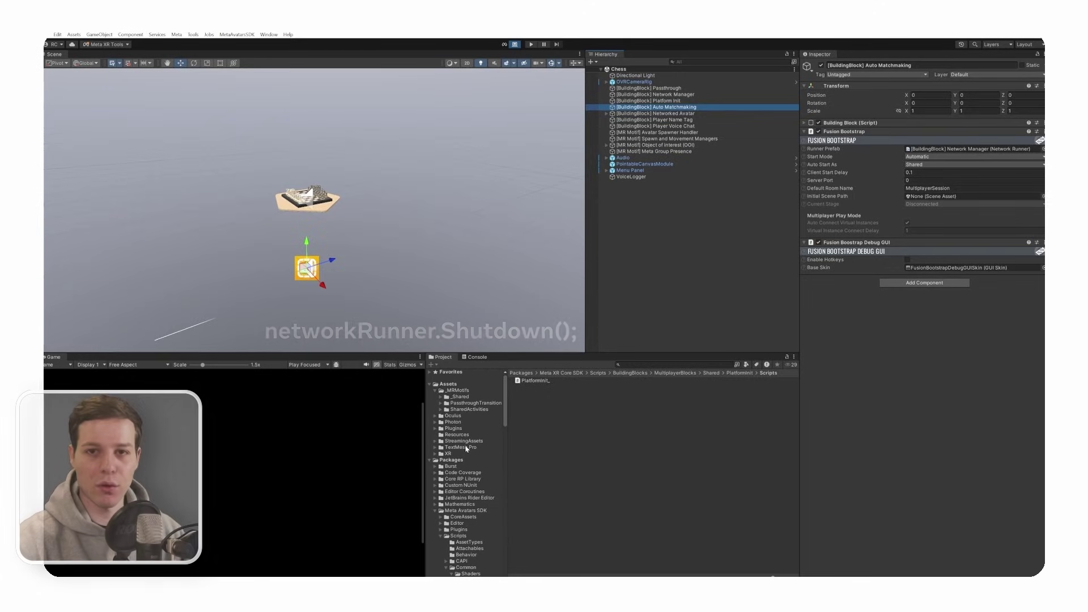
scroll(467, 448, "up", 8)
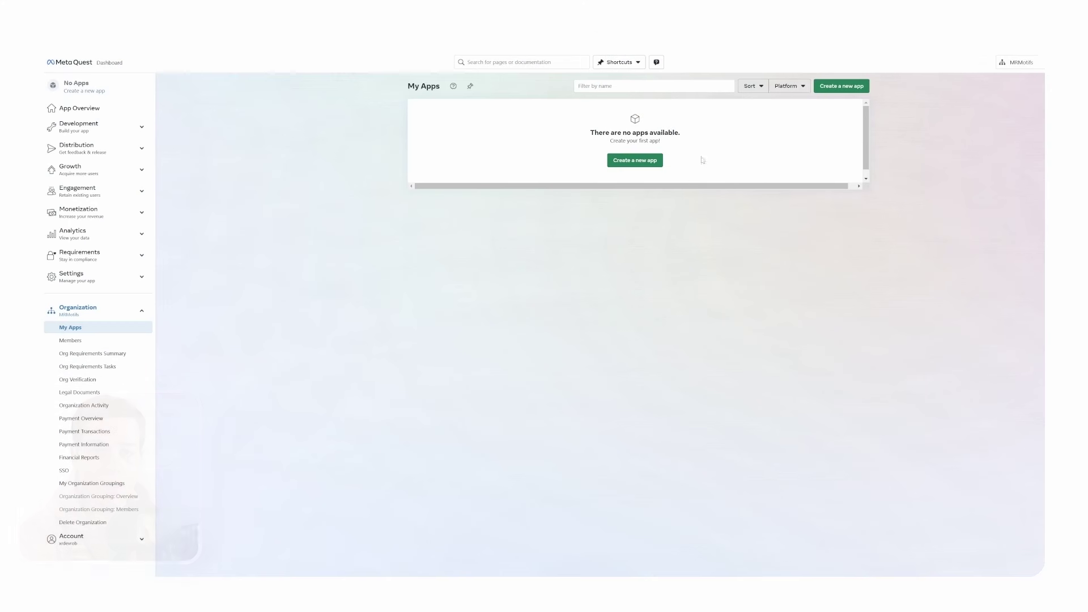
- Start a new app named MR Motifs with Assign to Test Store unticked
left_click(627, 161)
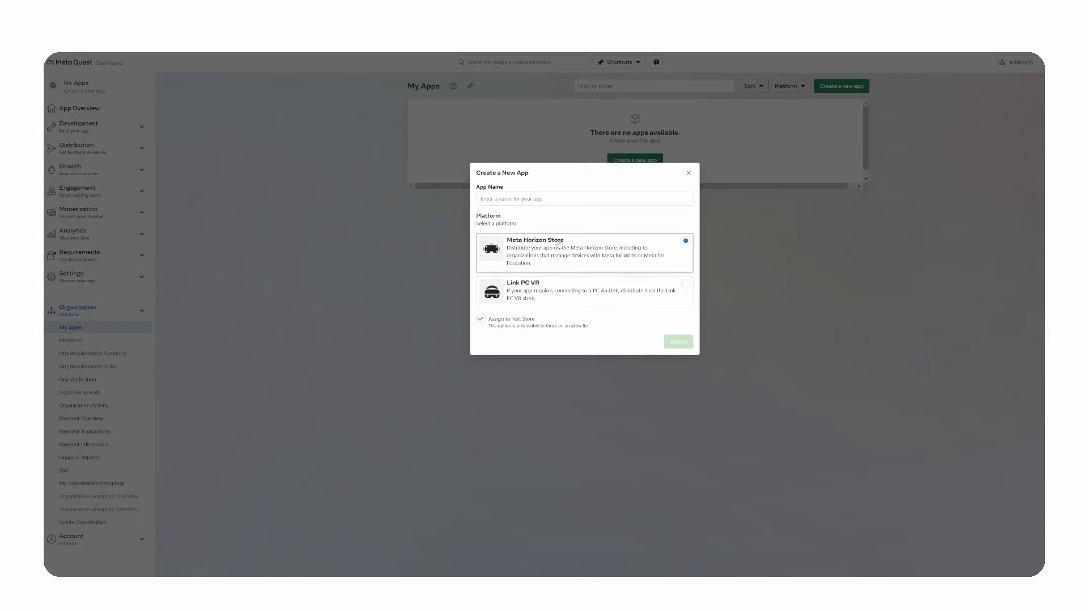
left_click(481, 319)
left_click(482, 199)
type("MR")
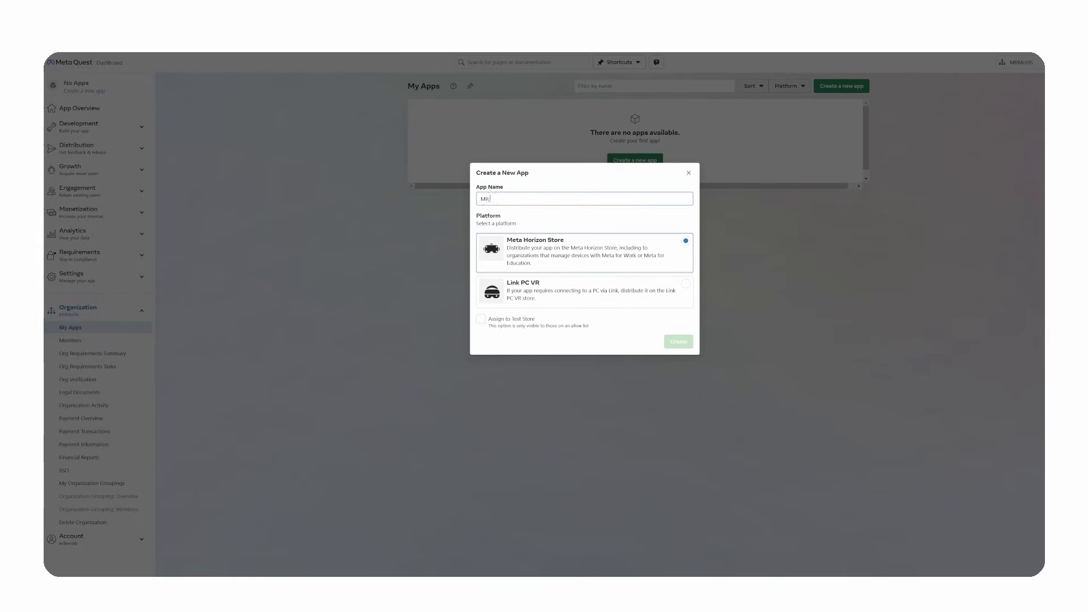
type("if")
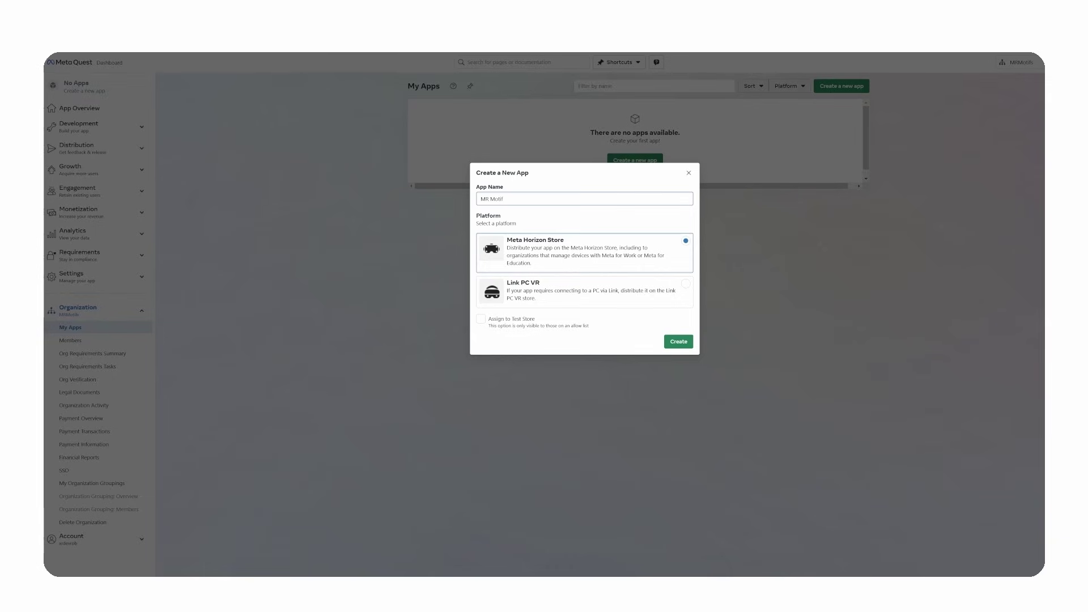
type("s")
- Create the MR Motifs app and select its App ID on the API page
left_click(679, 341)
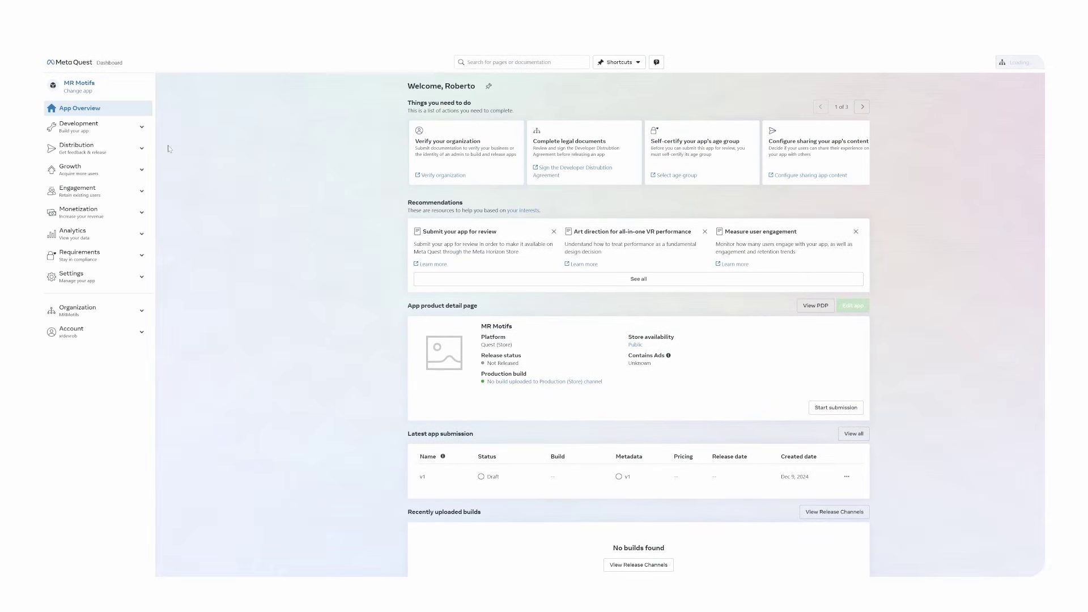
left_click(141, 127)
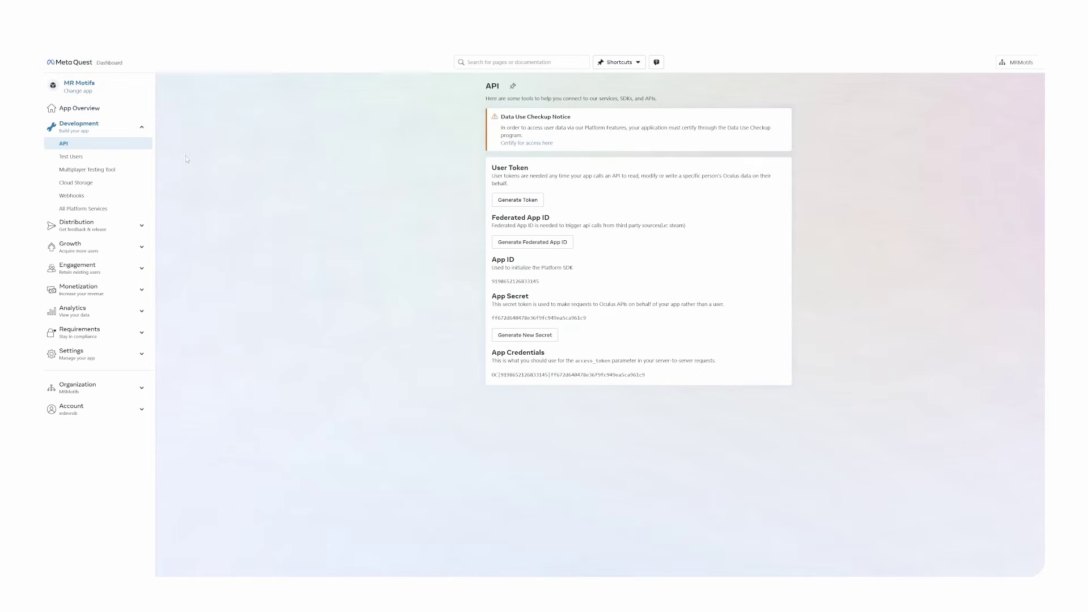
double_click(515, 281)
key("ctrl+c")
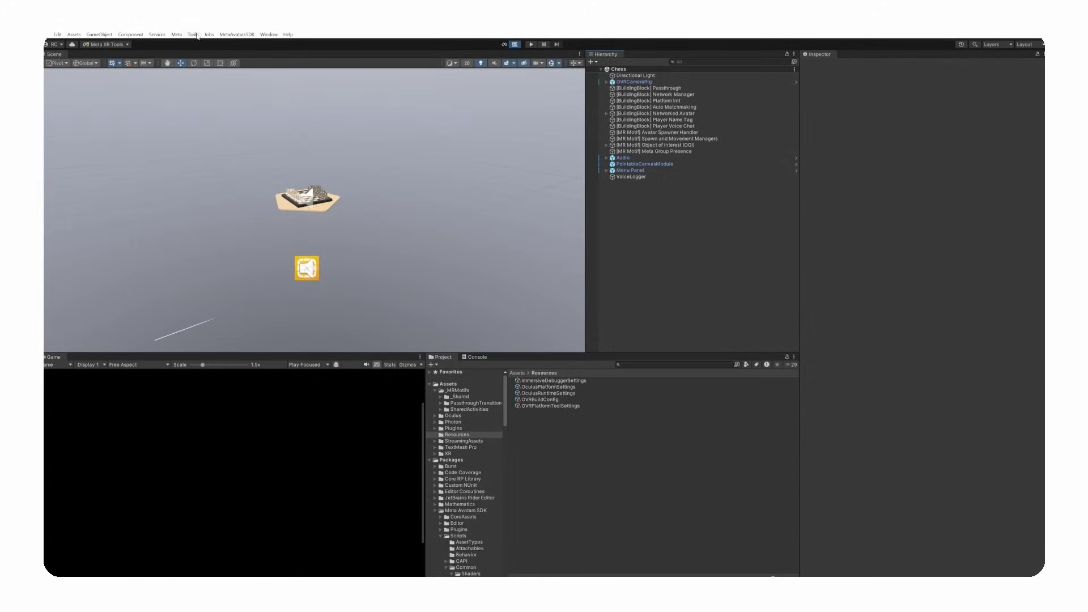
- Paste the new App ID into the Meta Quest and Oculus Rift fields of the Meta platform settings
left_click(177, 34)
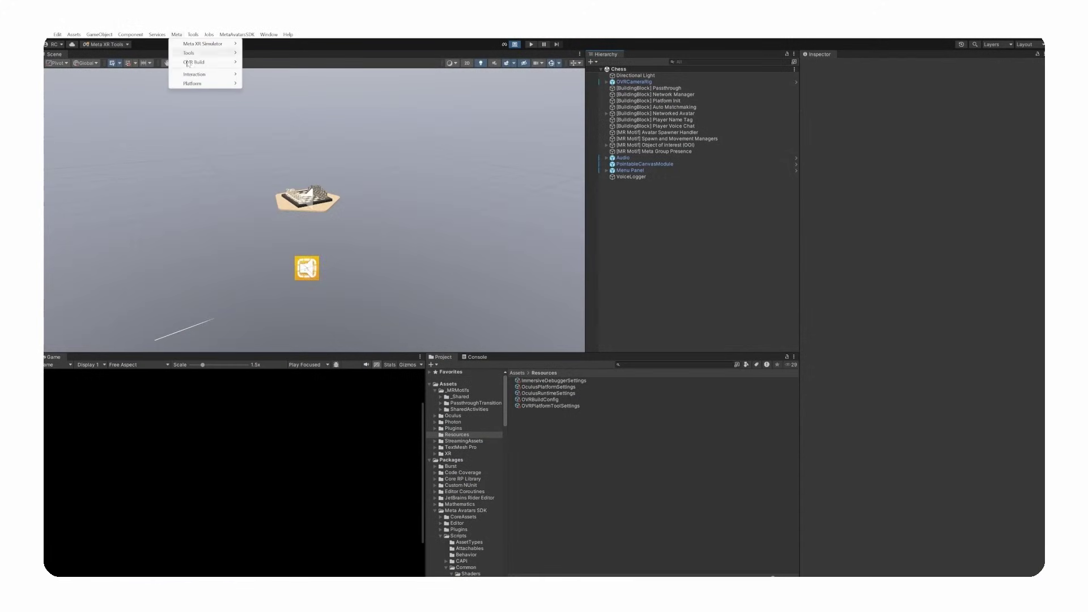
mouse_move(216, 84)
left_click(268, 84)
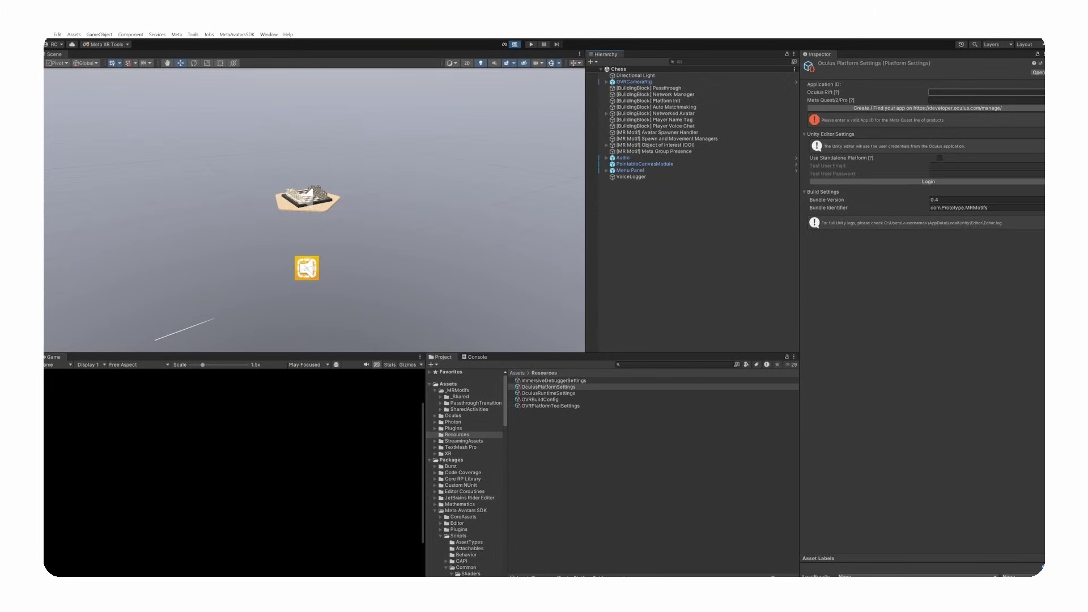
left_click(951, 100)
key("ctrl+v")
left_click(950, 92)
key("ctrl+v")
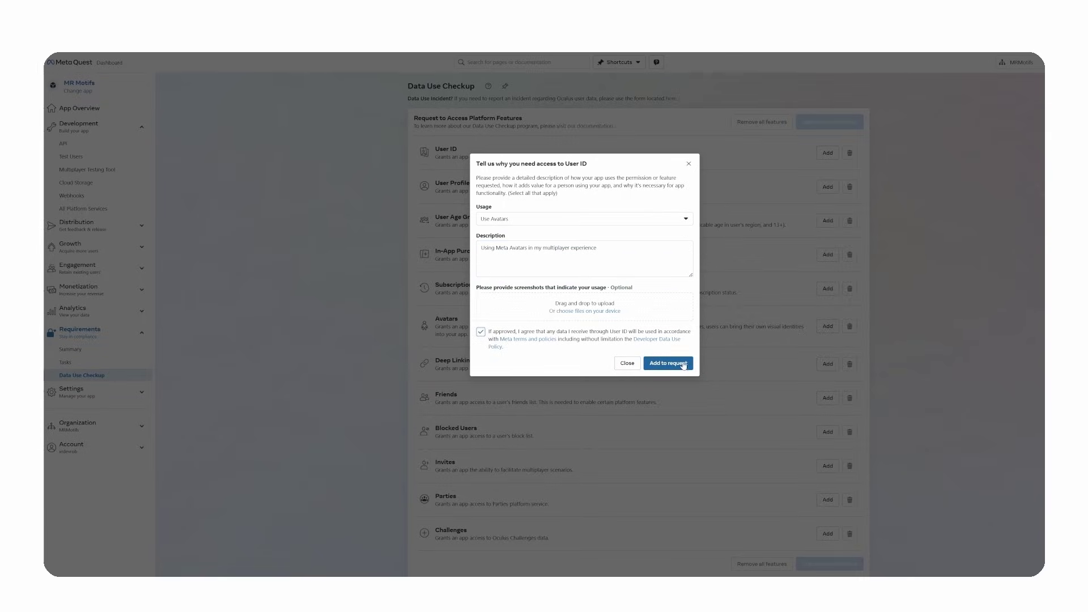
- Add User ID access, then request User Profile access for Use Avatars with a description and accepted terms
left_click(680, 362)
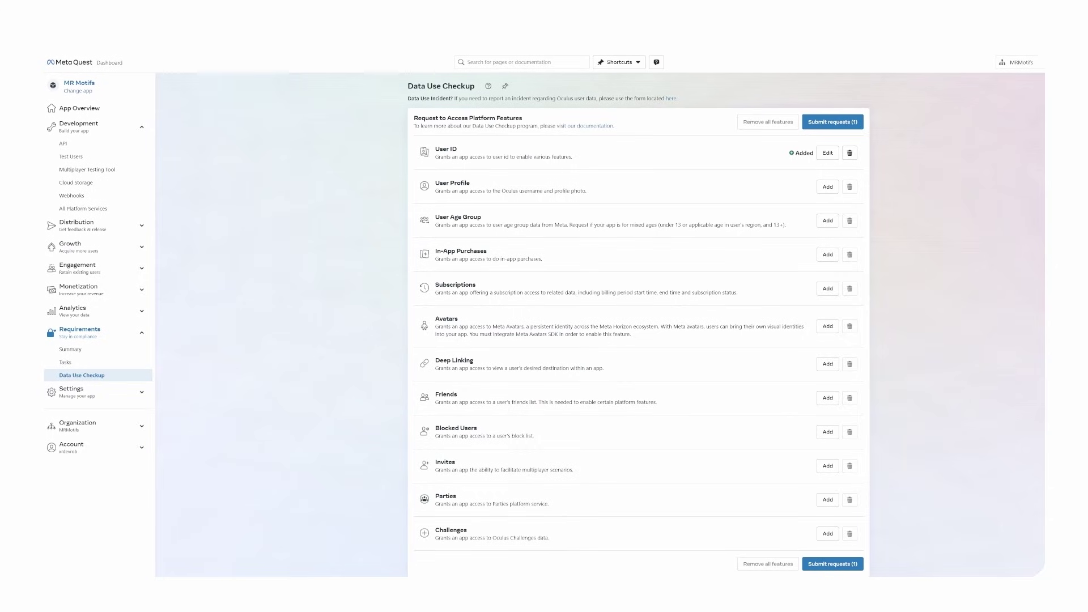
left_click(828, 187)
left_click(624, 221)
left_click(532, 264)
left_click(522, 248)
type("Using Meta Avatars in my multiplayer experience")
left_click(481, 331)
left_click(668, 363)
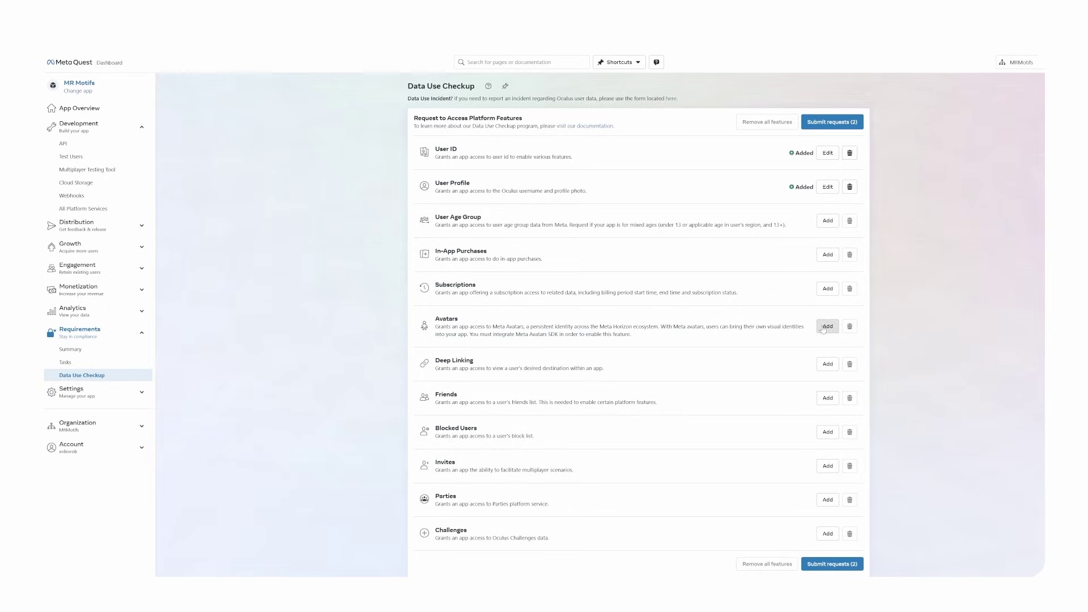
- Request Avatars access with Use Avatars usage, a pasted reason and accepted terms
left_click(828, 326)
left_click(519, 219)
left_click(504, 237)
left_click(567, 266)
type("Using Meta Avatars in my multiplayer experience")
left_click(480, 335)
left_click(669, 363)
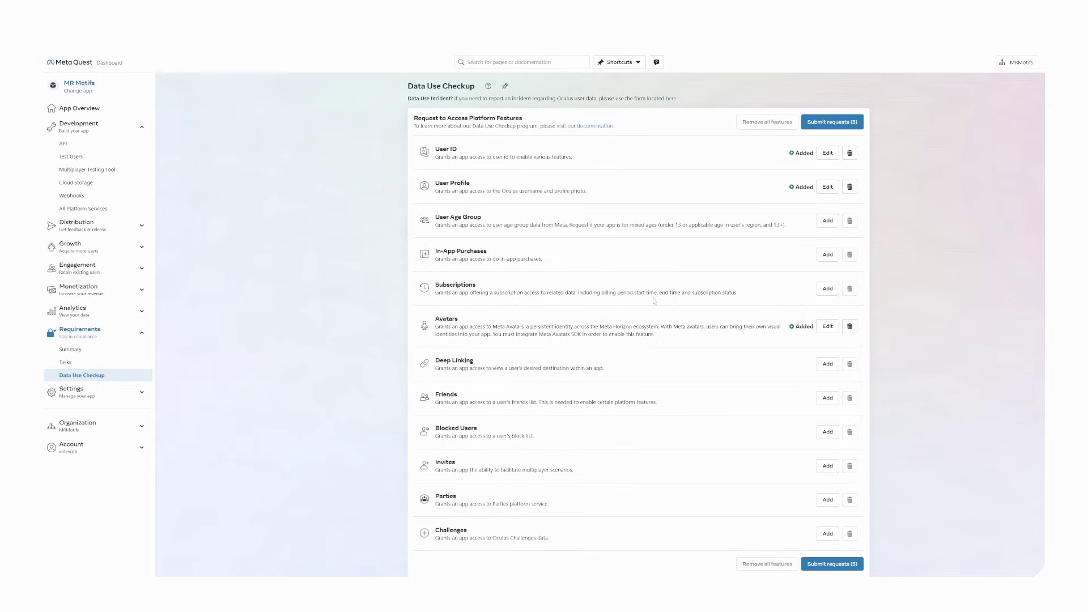
- Request Deep Linking, answer No on data processors, fill the responsible entity, and submit the requests
left_click(828, 364)
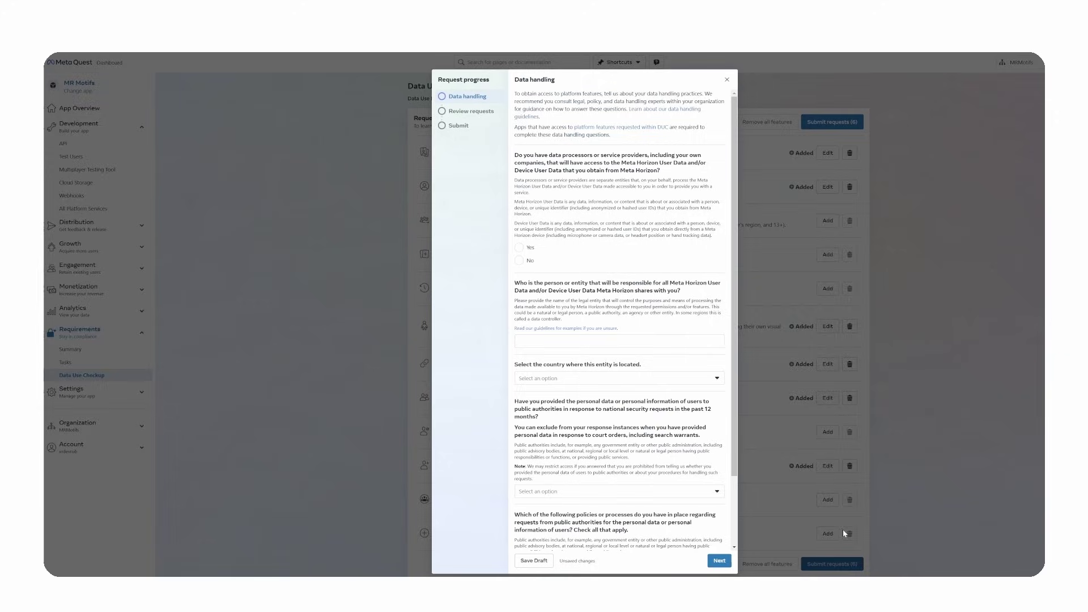
left_click(519, 260)
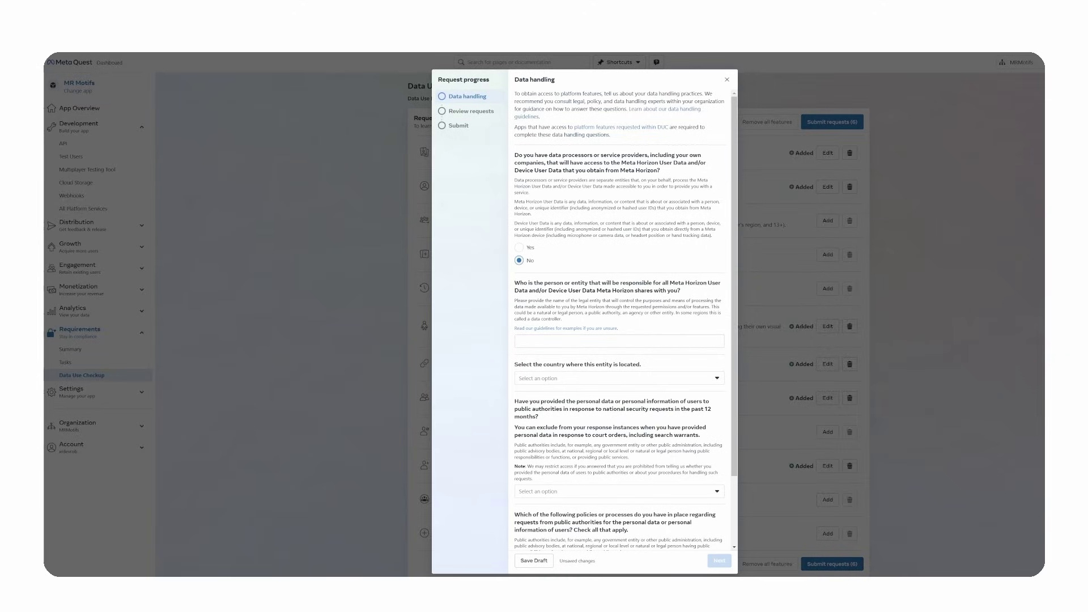
left_click(619, 341)
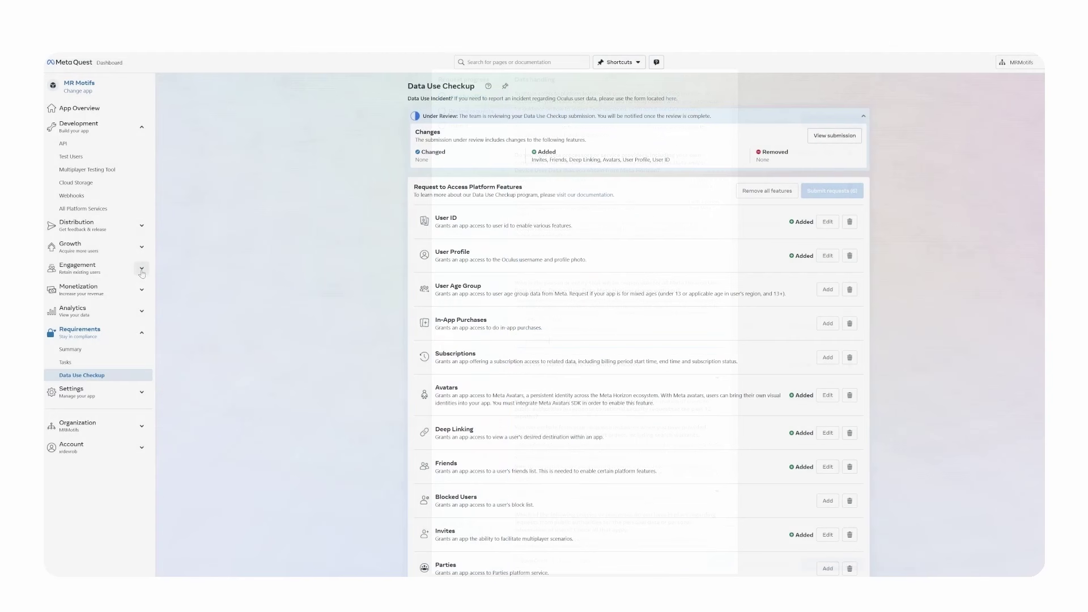
left_click(141, 267)
- Create the Chess Scene destination with API name mrmotif_chess and a deeplink message, then submit it
left_click(88, 377)
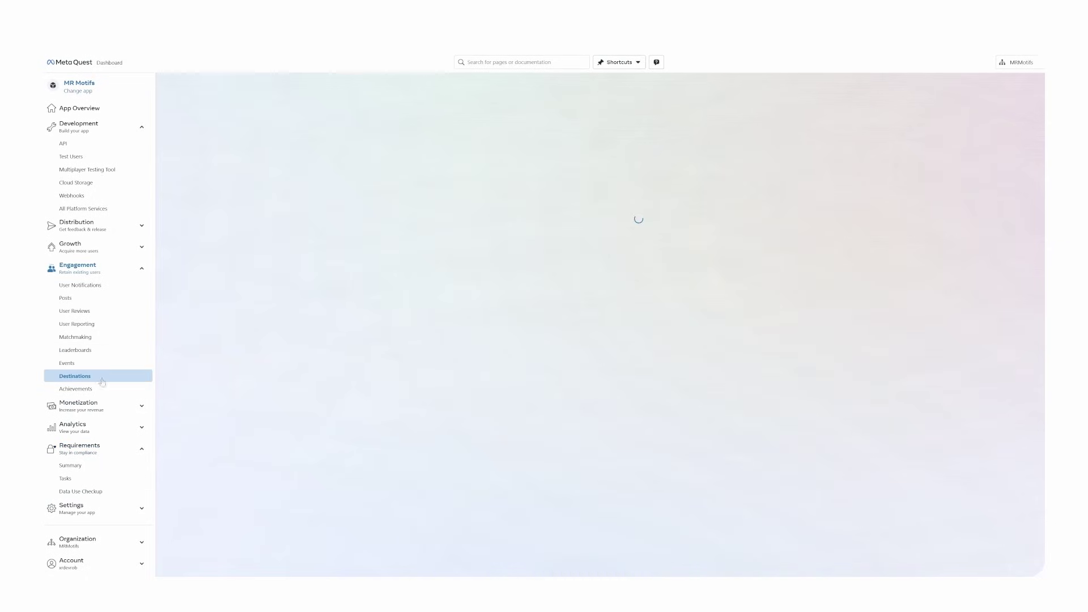
left_click(818, 86)
left_click(497, 167)
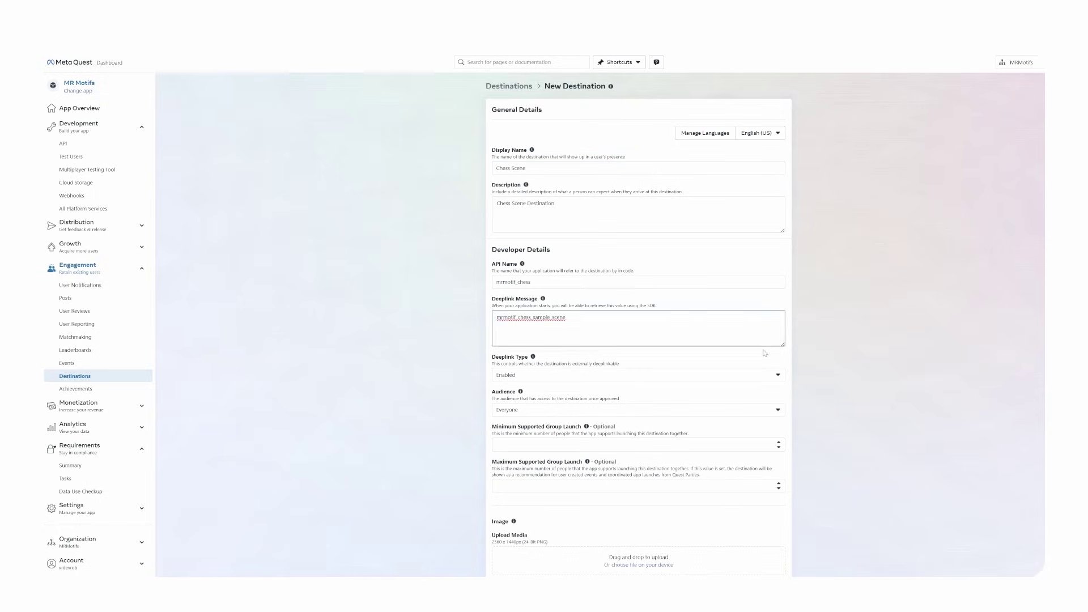
left_click(770, 356)
left_click(548, 381)
scroll(623, 482, "down", 2)
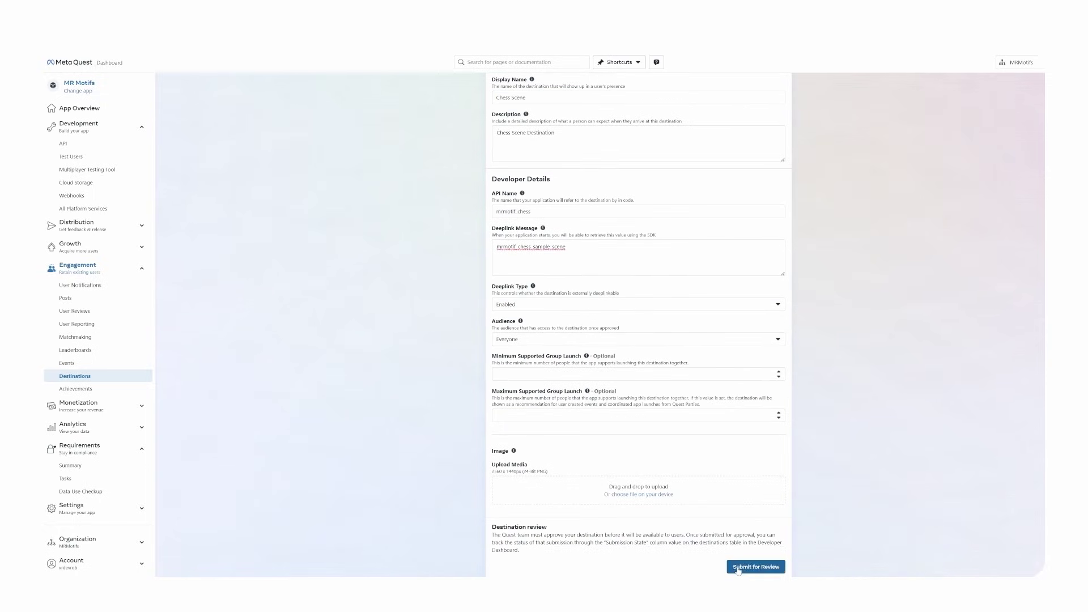
left_click(737, 567)
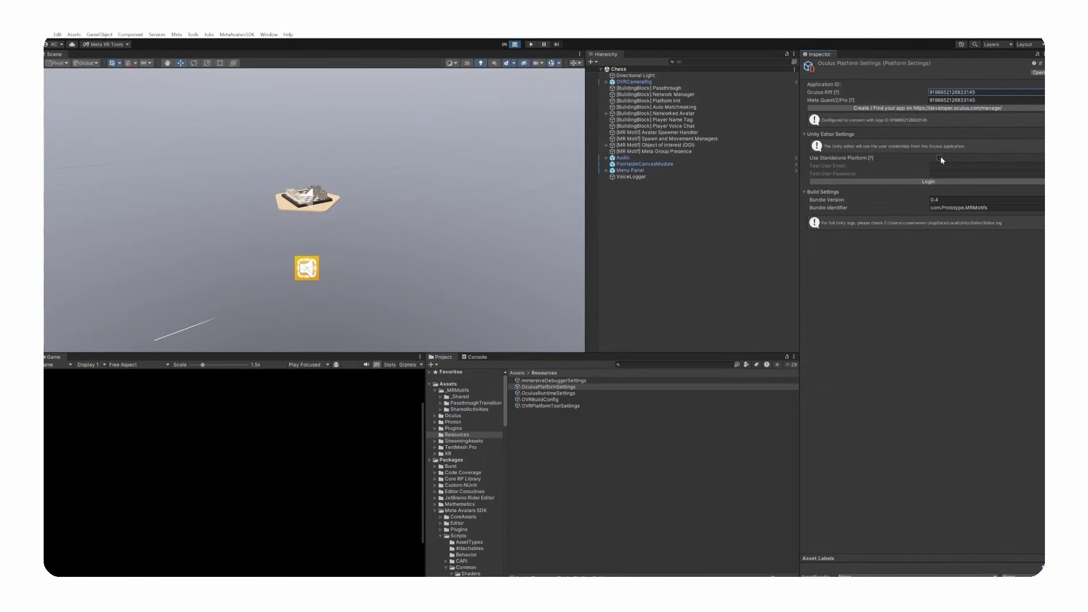
- Tick Use Standalone Platform in the OculusPlatformSettings Inspector
left_click(941, 159)
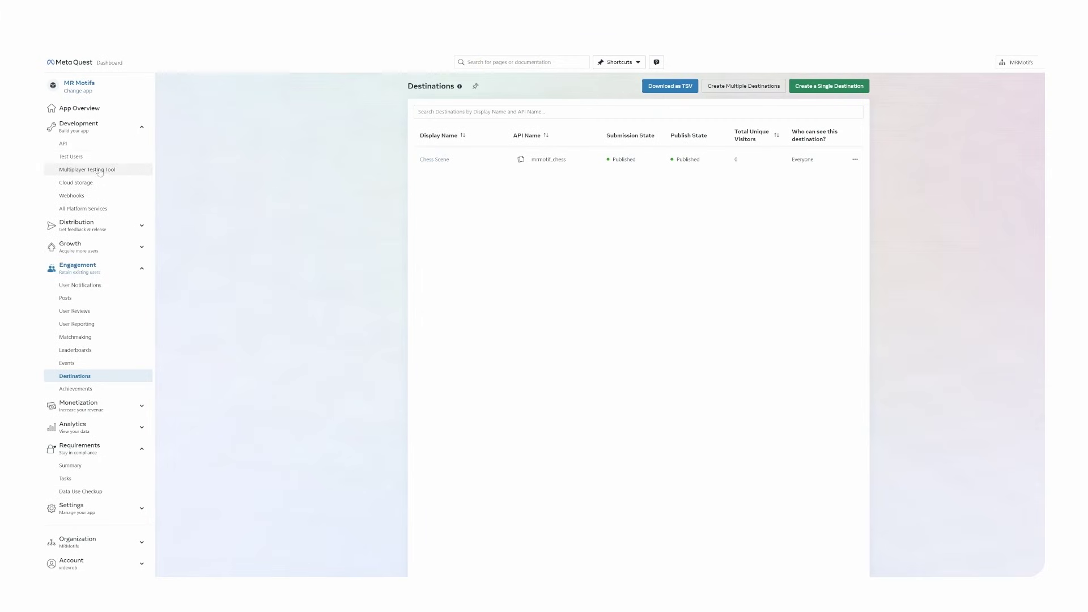
- Add a test user with the mrmotif prefix and a password, then select its generated email
left_click(92, 159)
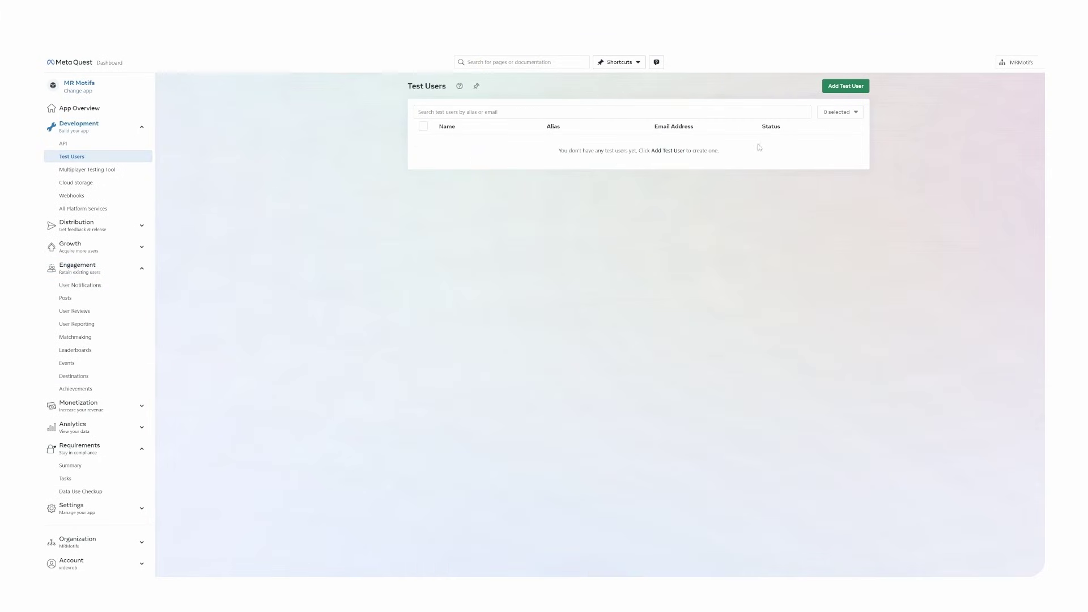
left_click(850, 87)
left_click(595, 128)
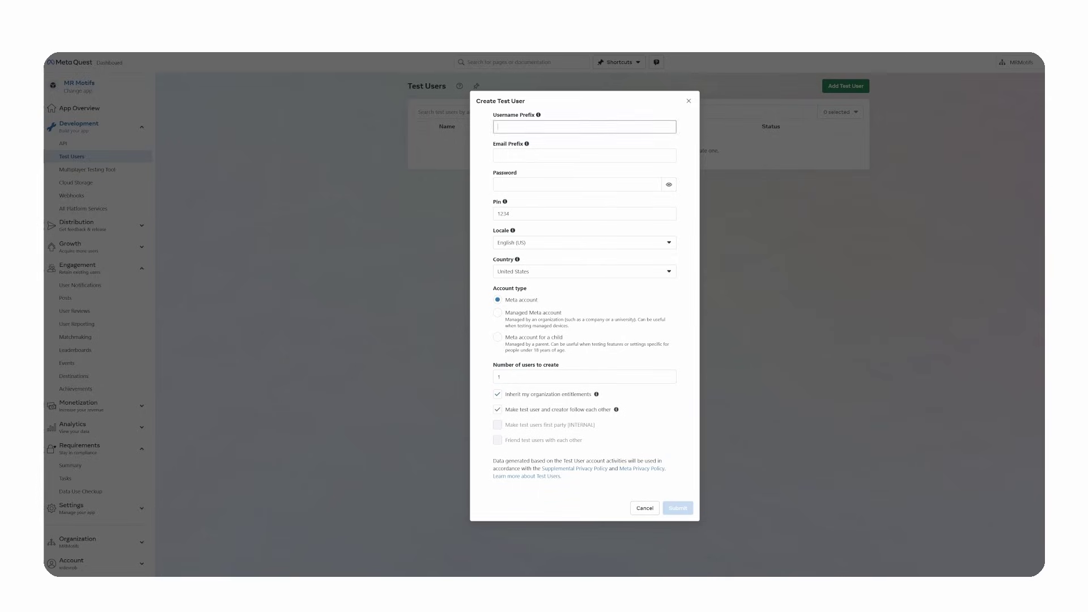
left_click(574, 156)
type("mrmotif")
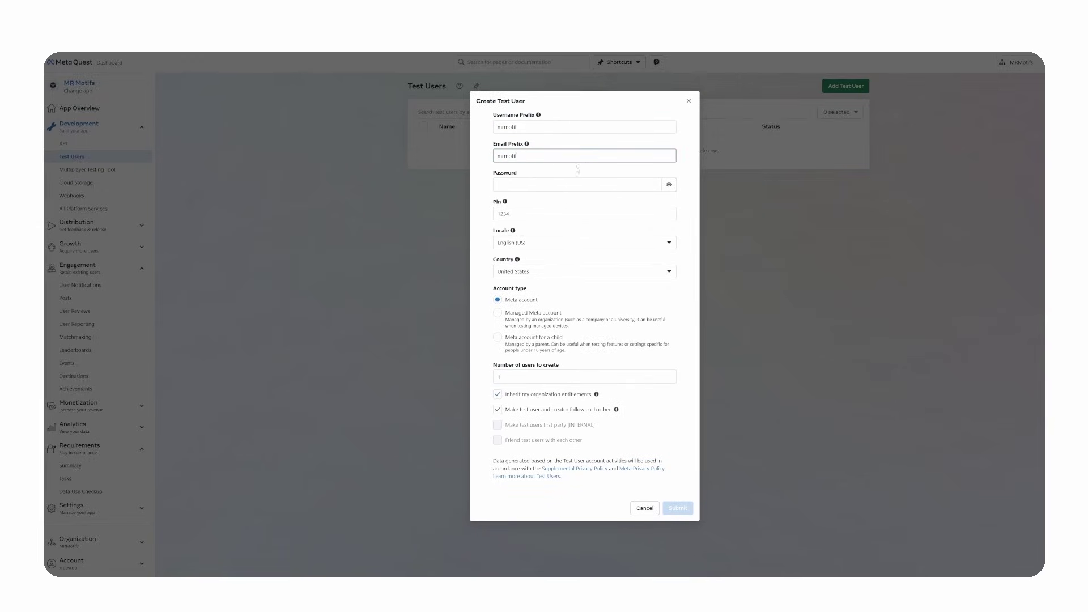
key("Tab")
type("test1234")
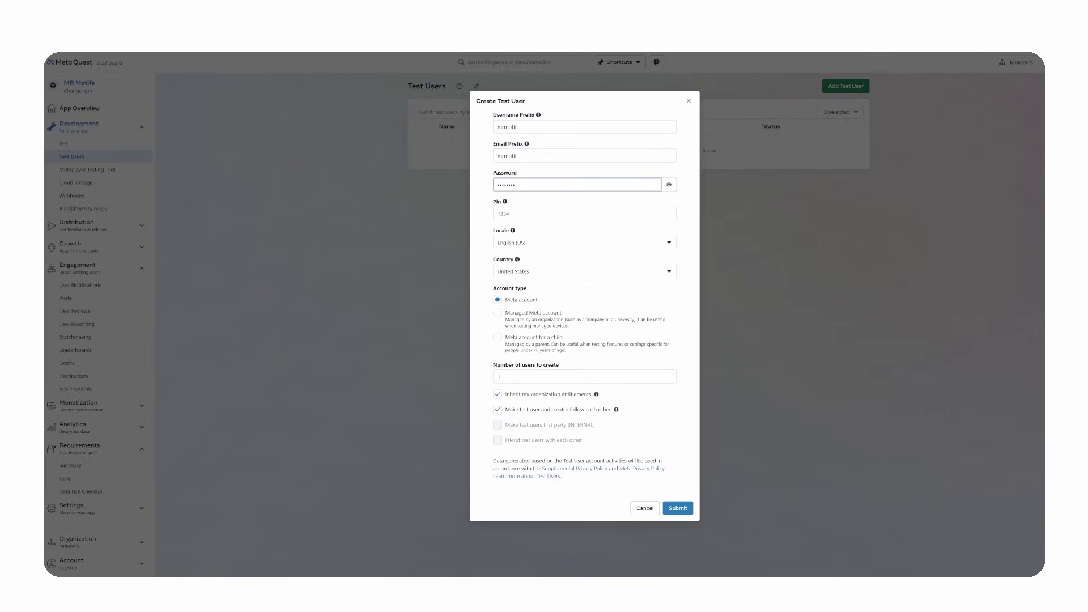
left_click(674, 508)
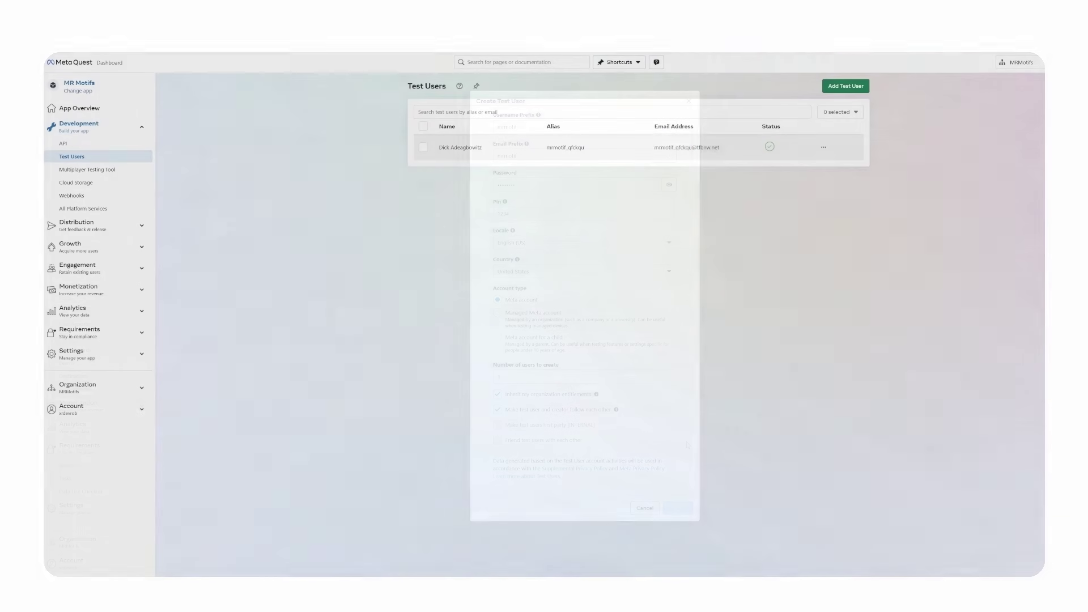
left_click_drag(654, 148, 719, 147)
key("ctrl+c")
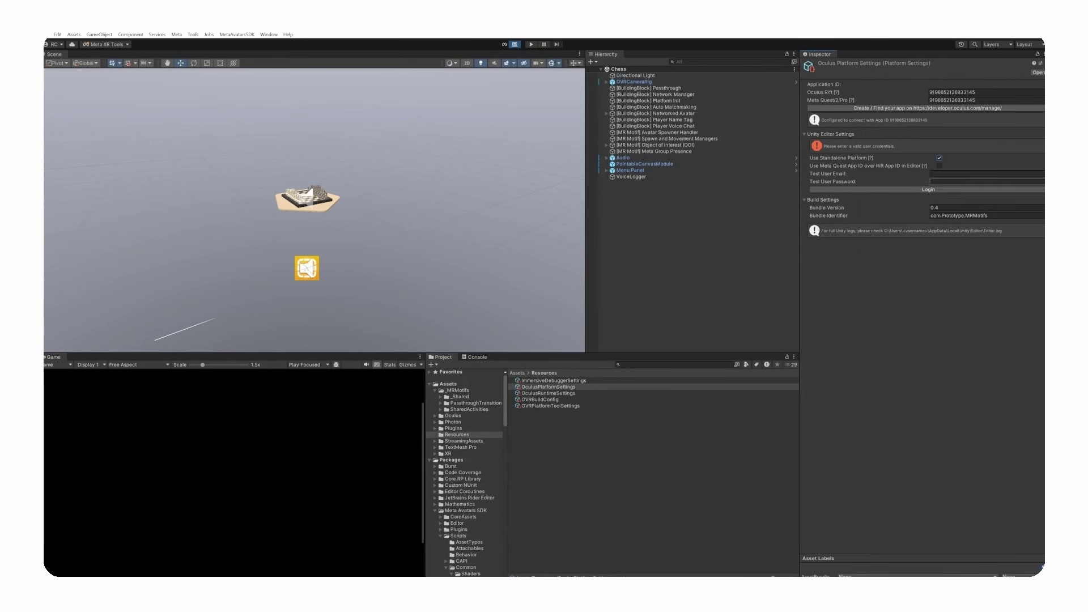
- Log in with the test user's email and password, then bring up File > Build Settings
left_click(964, 174)
key("ctrl+v")
left_click(986, 182)
key("ctrl+v")
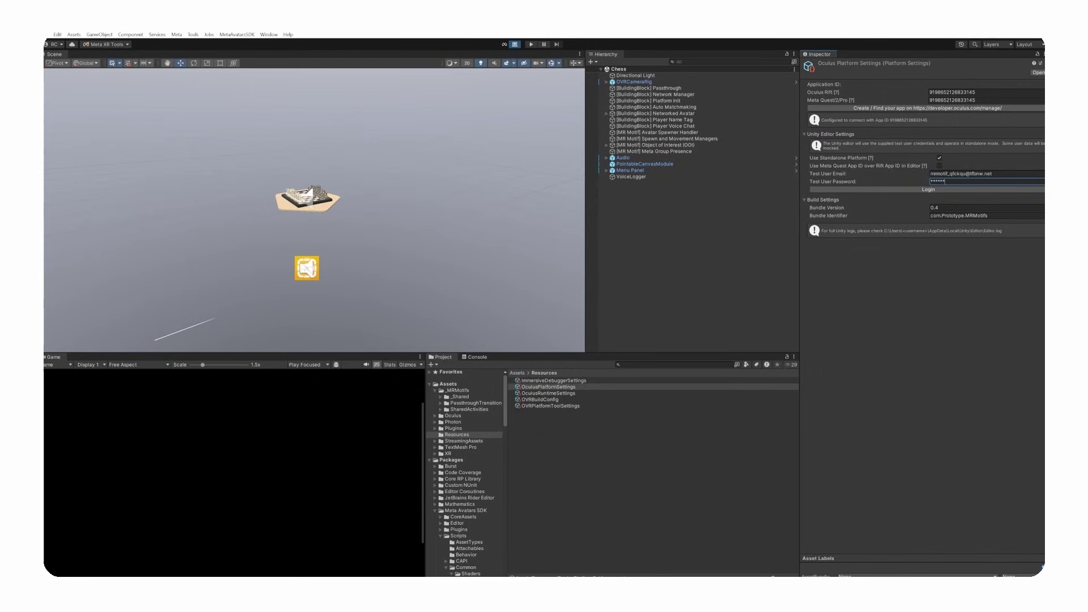
left_click(934, 190)
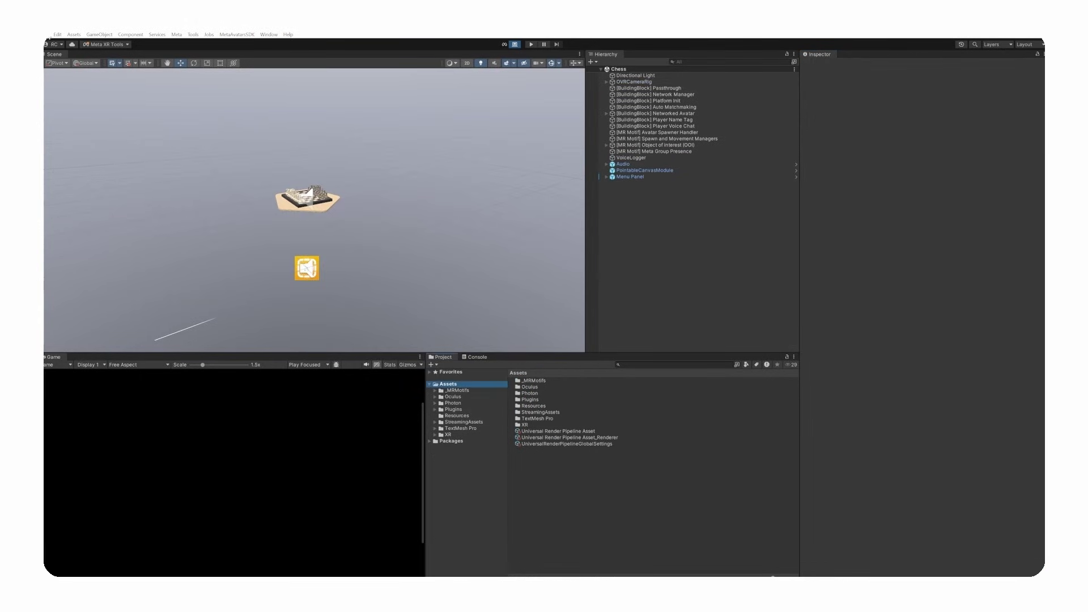
left_click(51, 35)
left_click(85, 123)
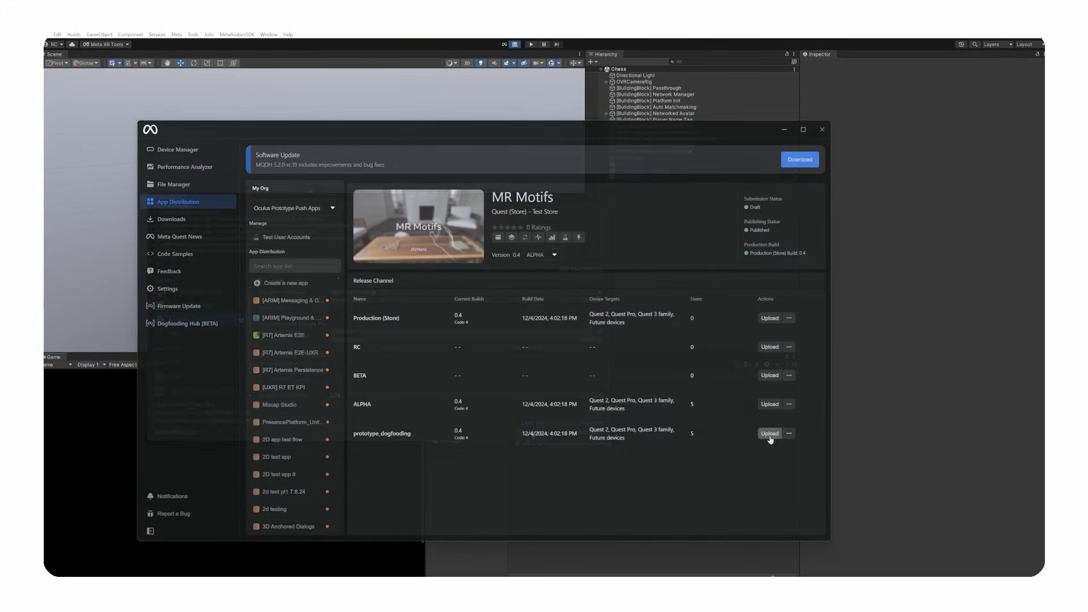
- Upload MRMotifs0.5.apk to the prototype_dogfooding channel, then view the ALPHA release channel
left_click(770, 434)
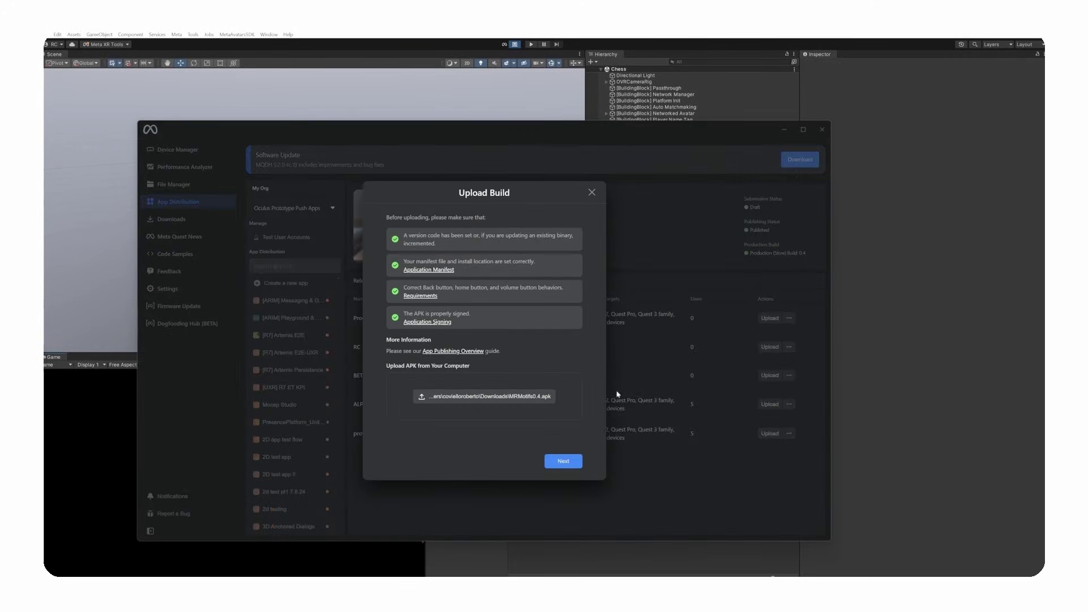
left_click(541, 397)
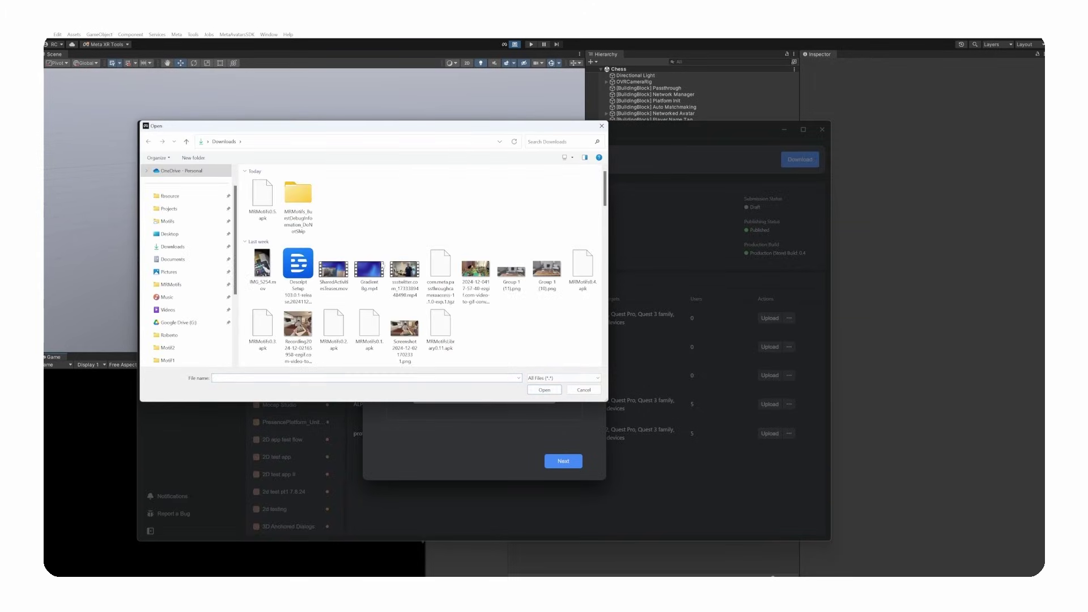
double_click(262, 199)
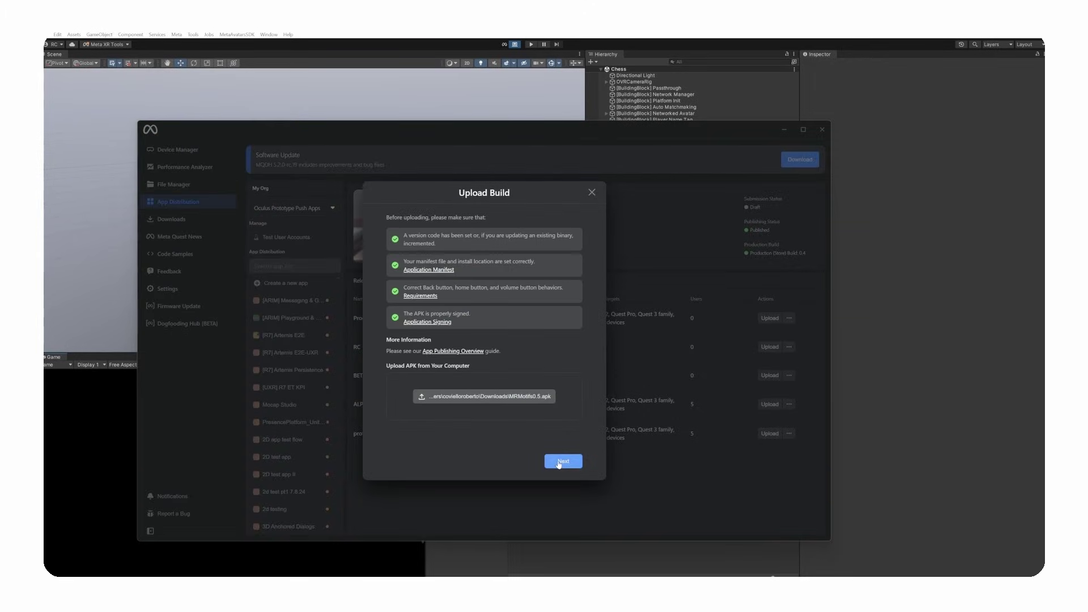
left_click(560, 462)
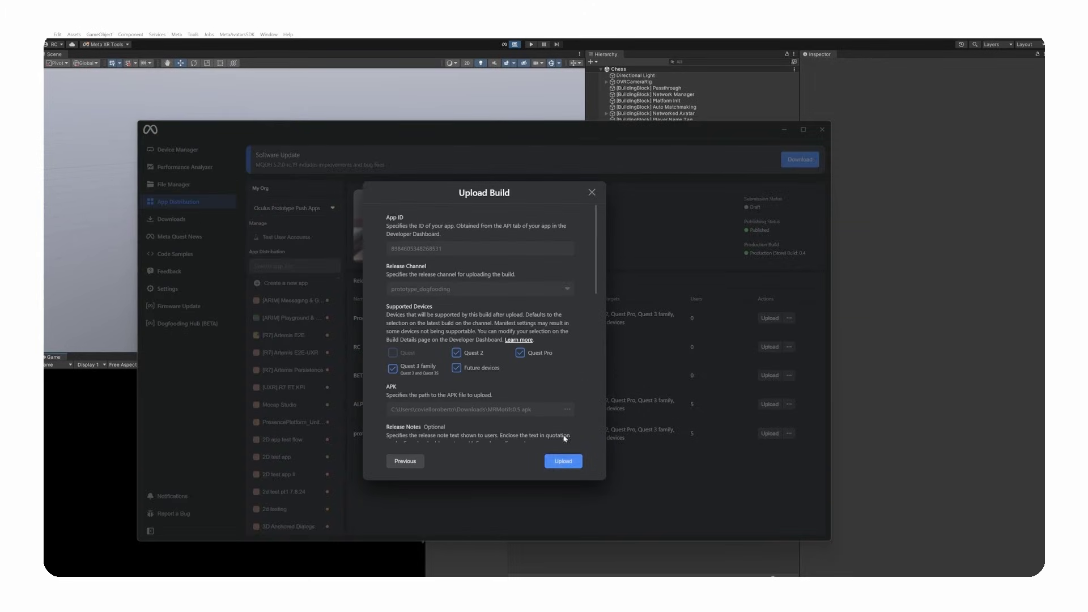
left_click(565, 462)
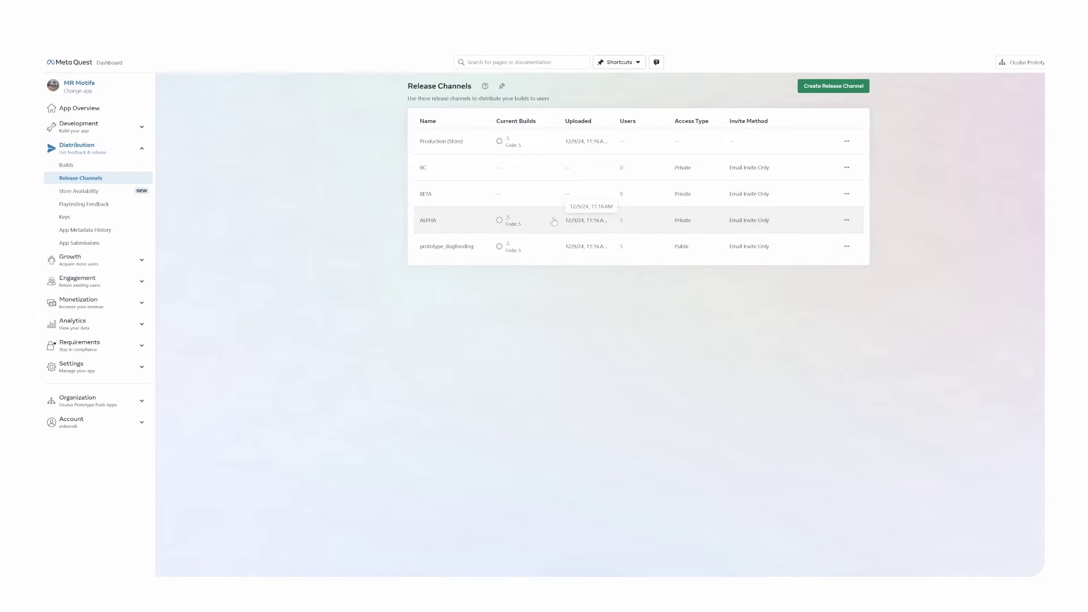
left_click(554, 221)
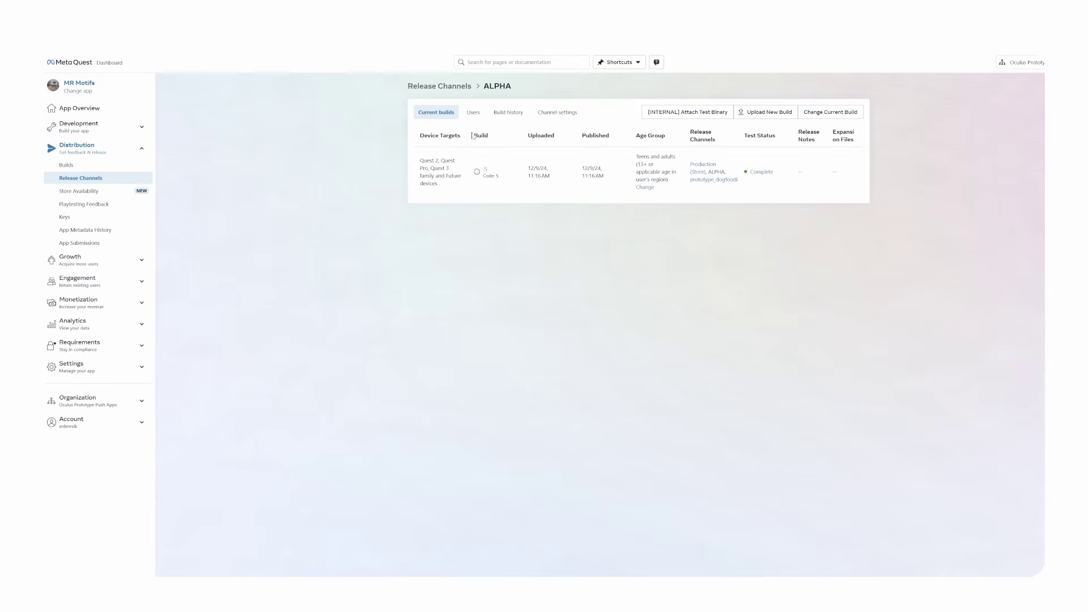
- Switch the ALPHA channel to its Users list and start an email invite
left_click(476, 116)
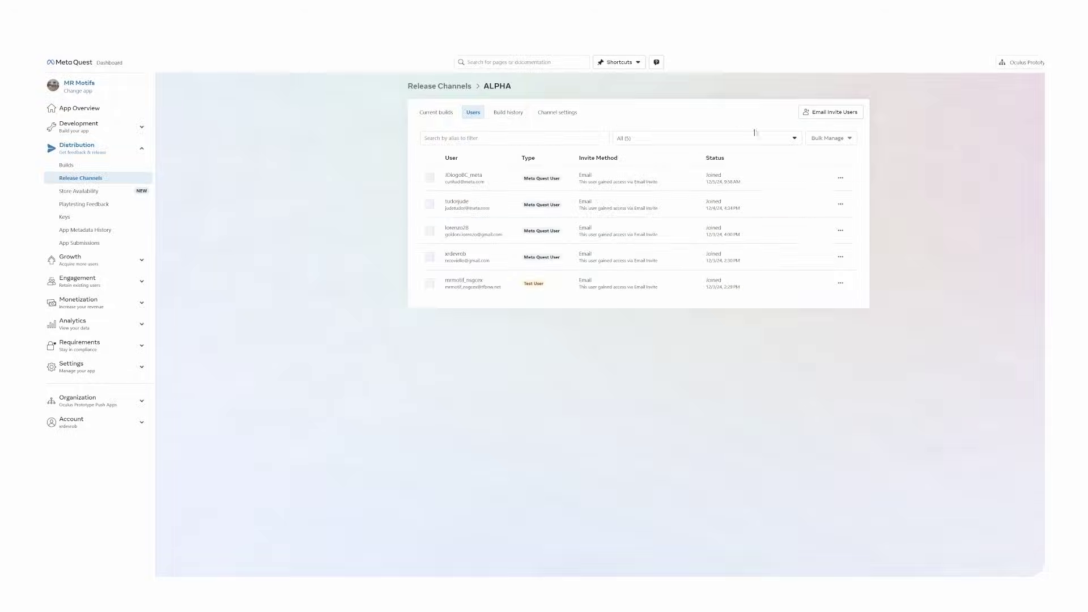
left_click(825, 115)
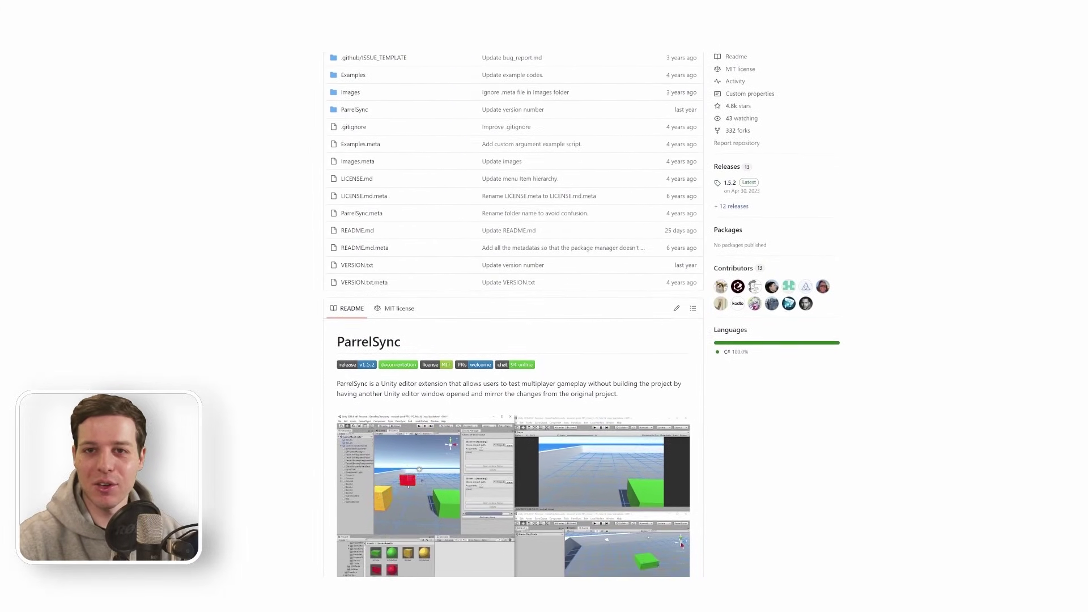
- Scroll the ParrelSync repository page down to Releases and open release 1.5.2
scroll(581, 311, "down", 1)
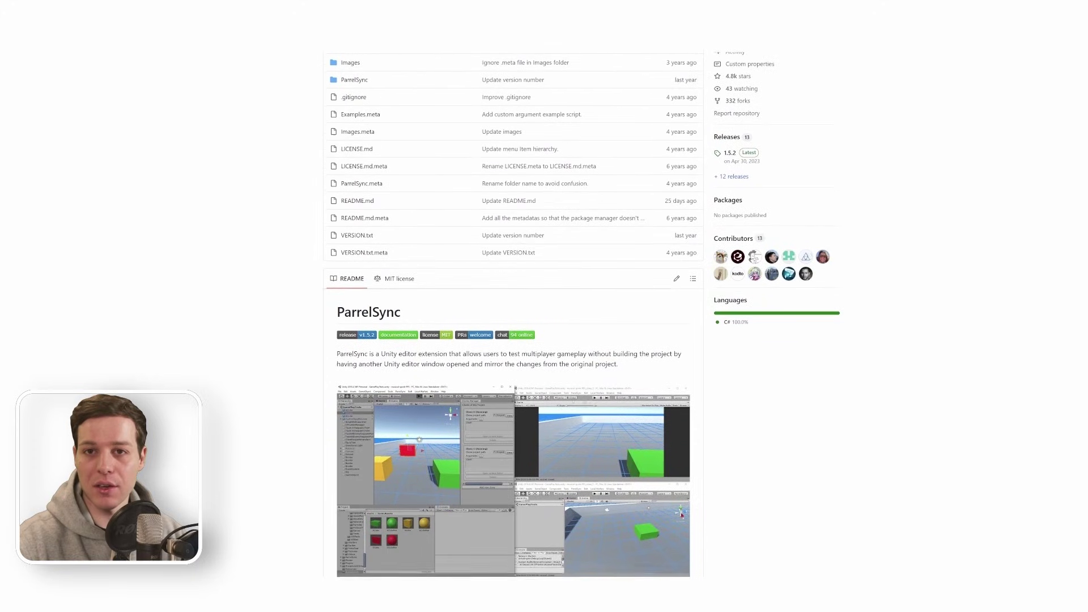
scroll(581, 312, "down", 1)
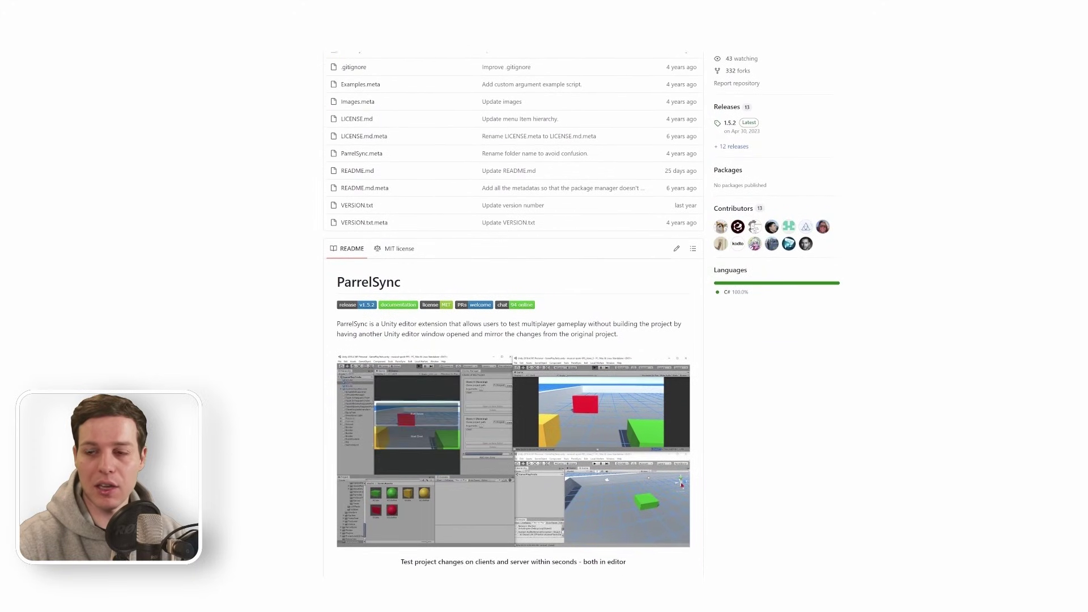
scroll(581, 311, "down", 1)
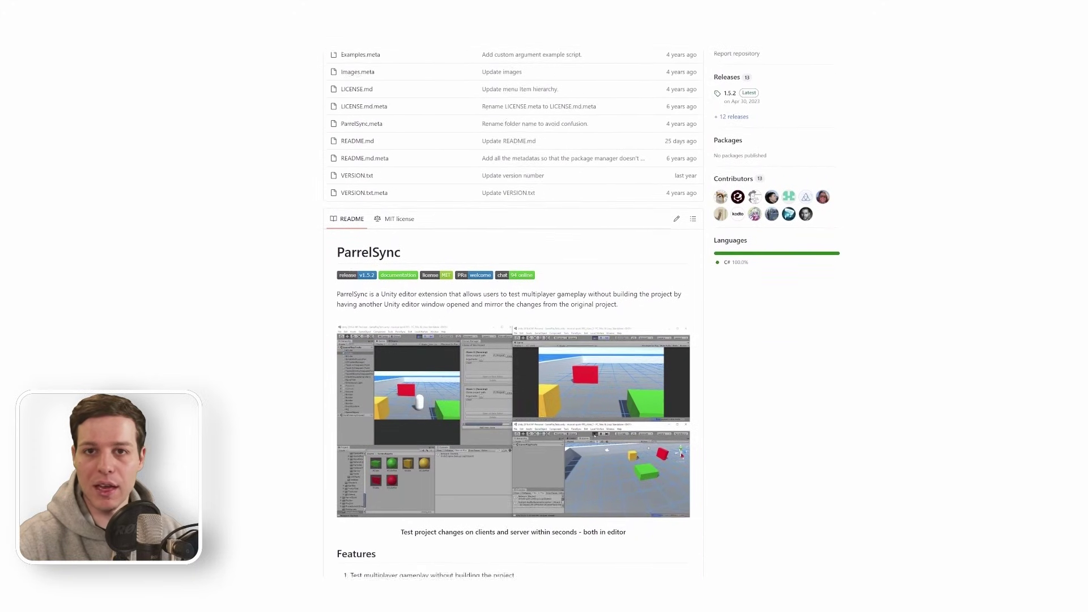
scroll(581, 311, "down", 1)
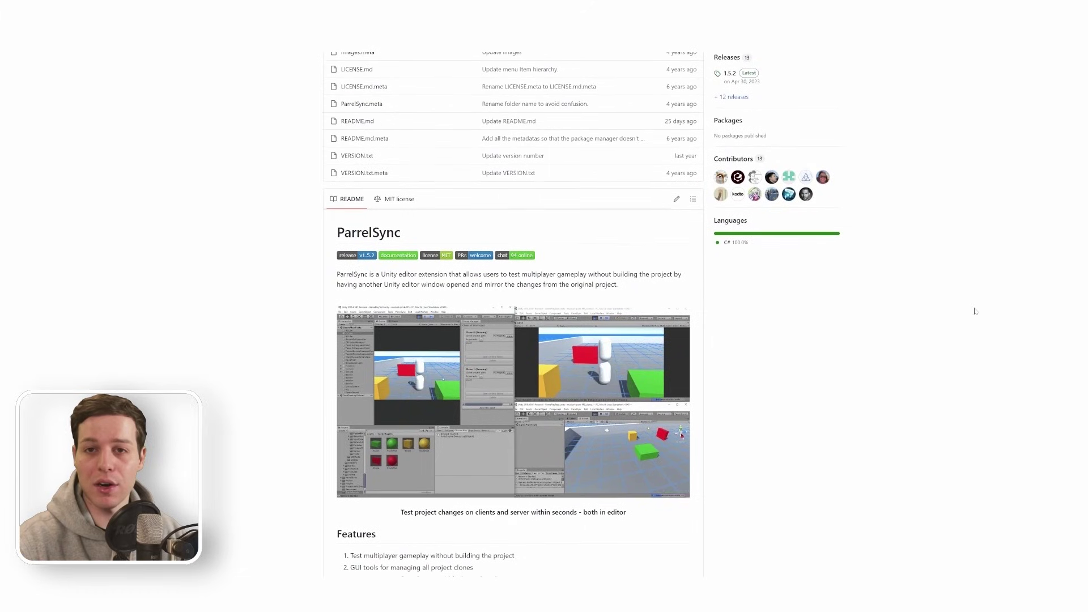
left_click(730, 73)
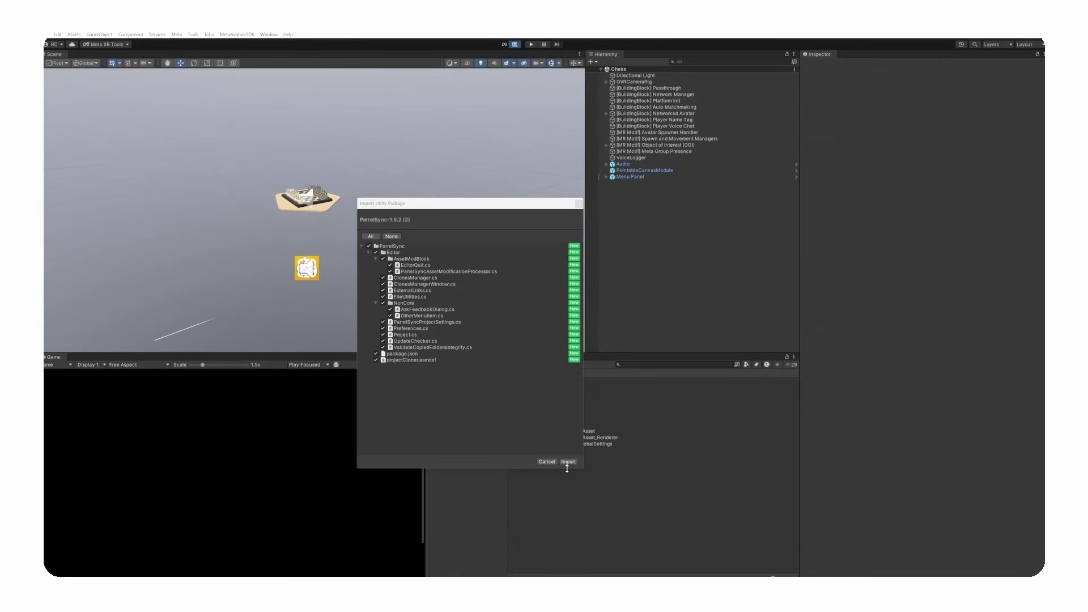
- Import all ParrelSync package files, then add a new project clone in the Clones Manager
left_click(569, 462)
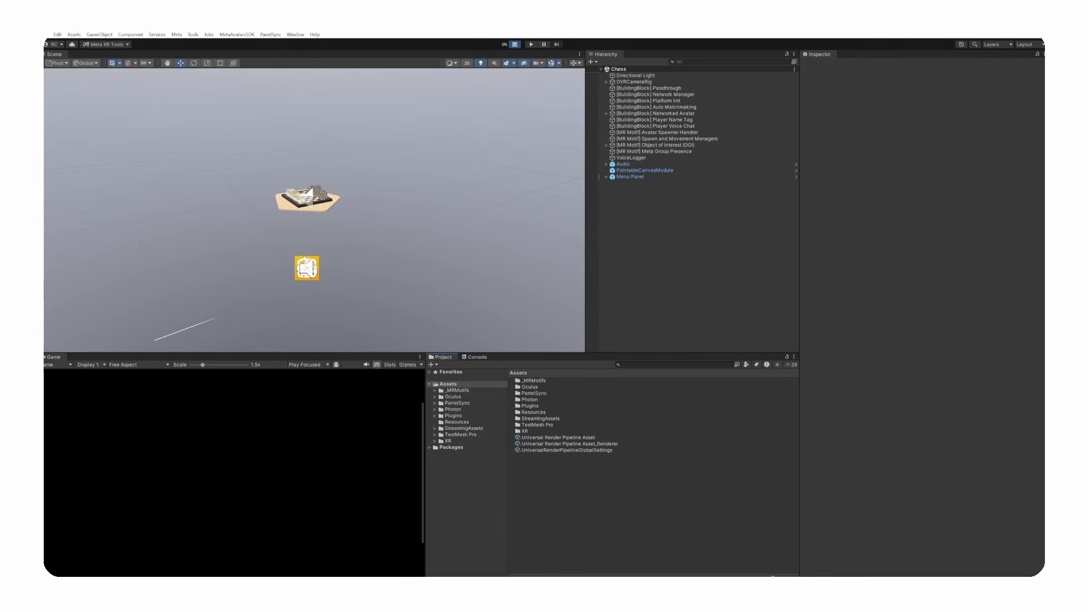
left_click(271, 35)
left_click(280, 44)
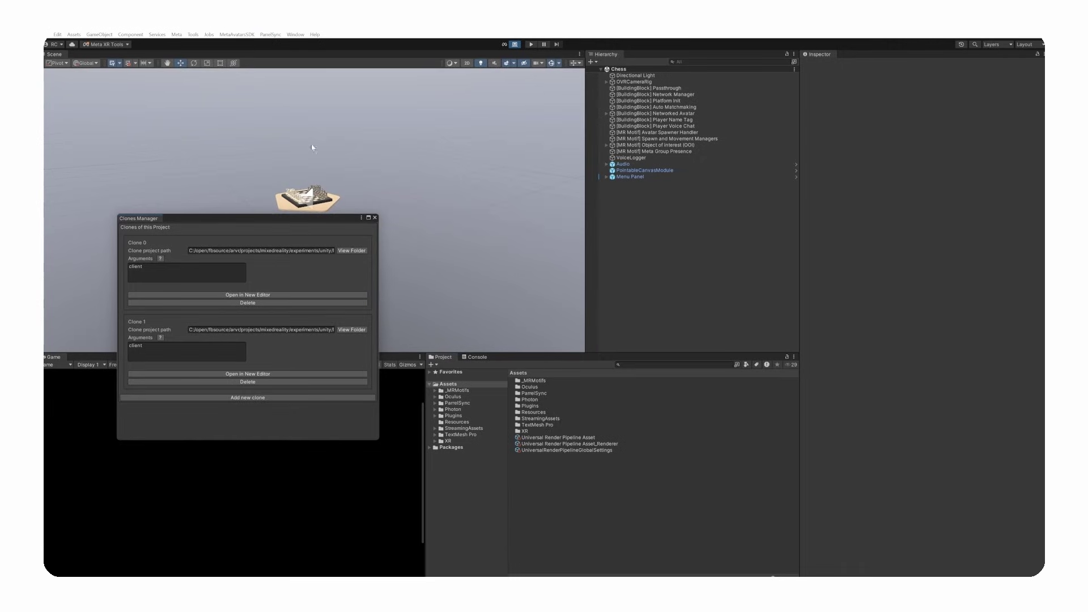
left_click(255, 398)
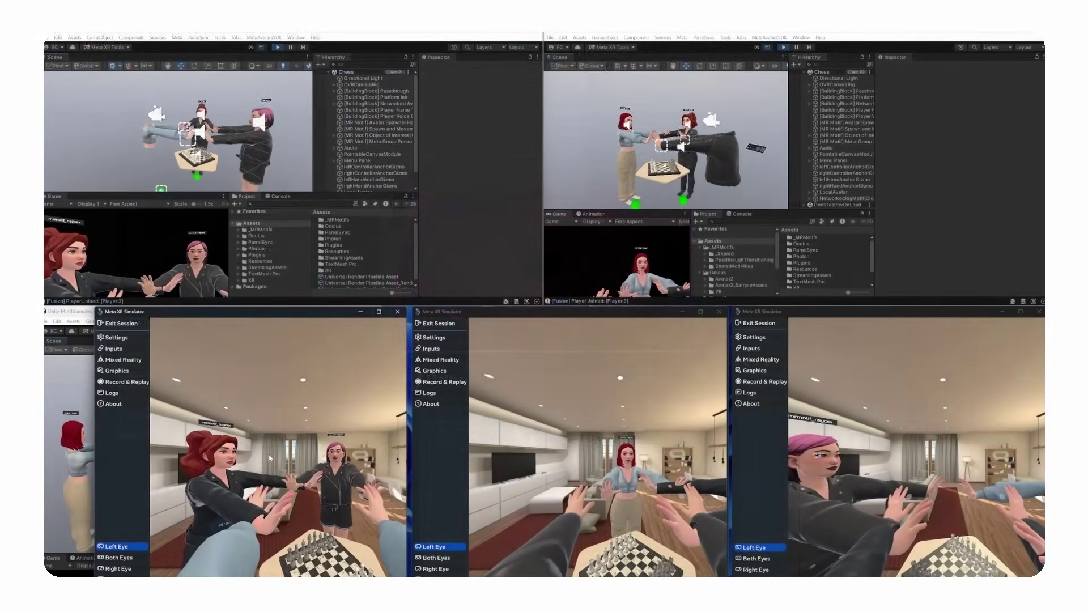
- Walk the left player toward the chess table, then move the middle player forward and back
key("w")
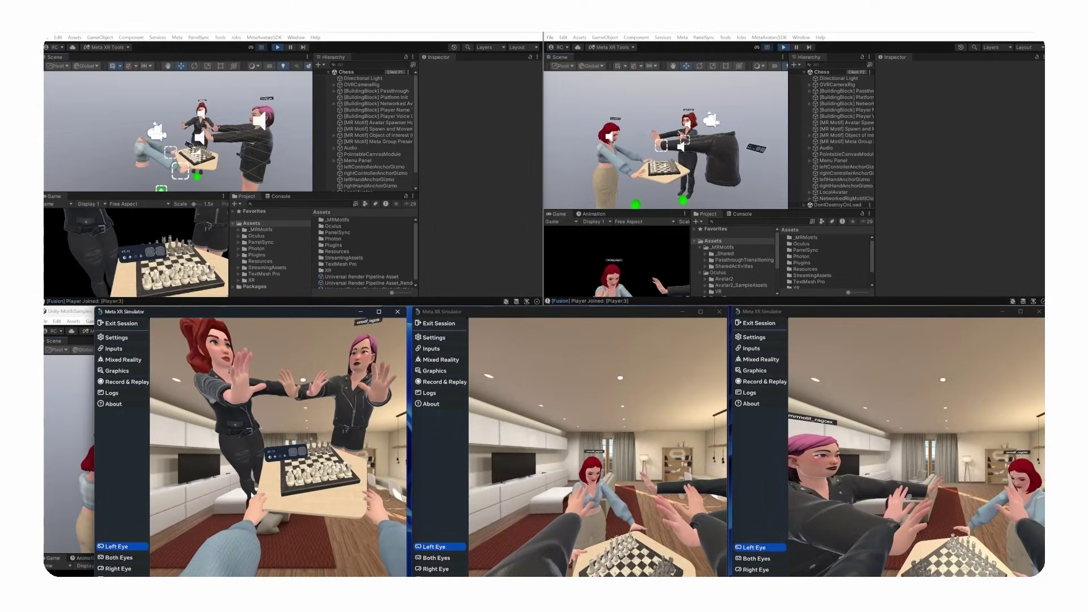
key("w")
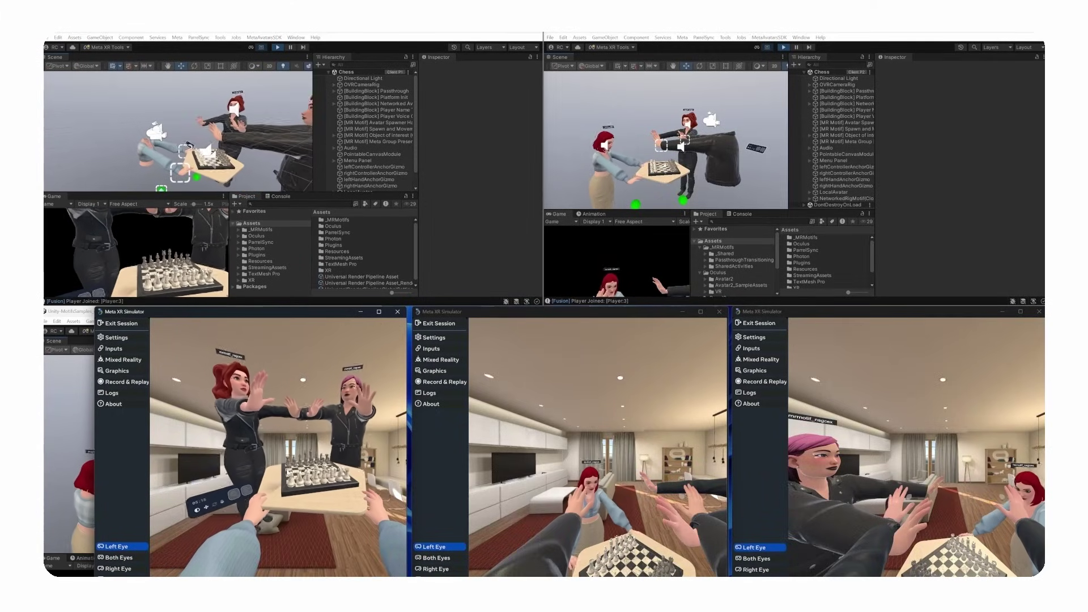
left_click(637, 512)
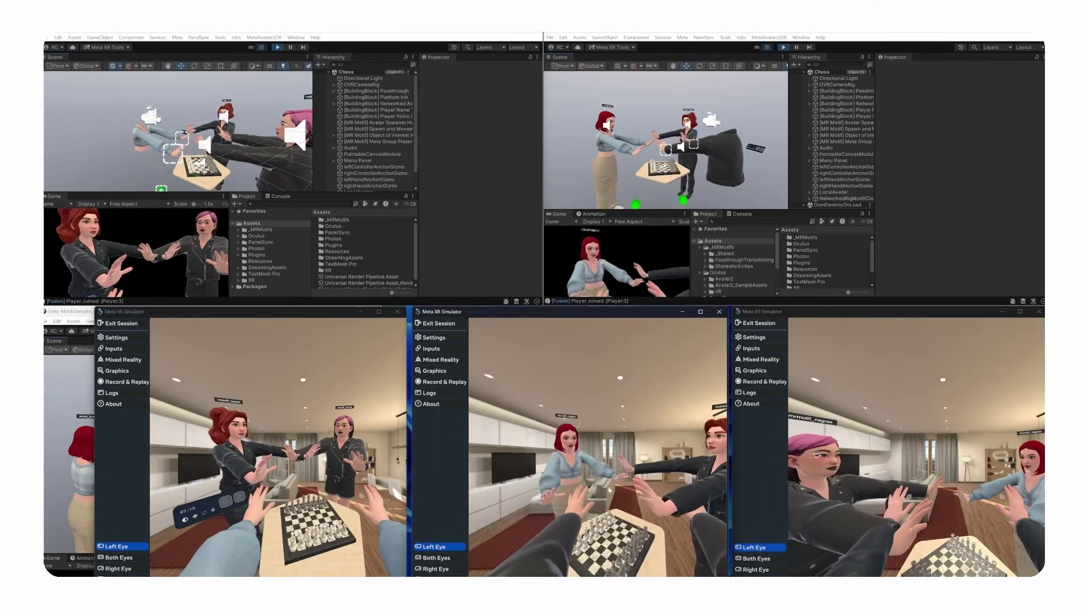
key("w")
key("s")
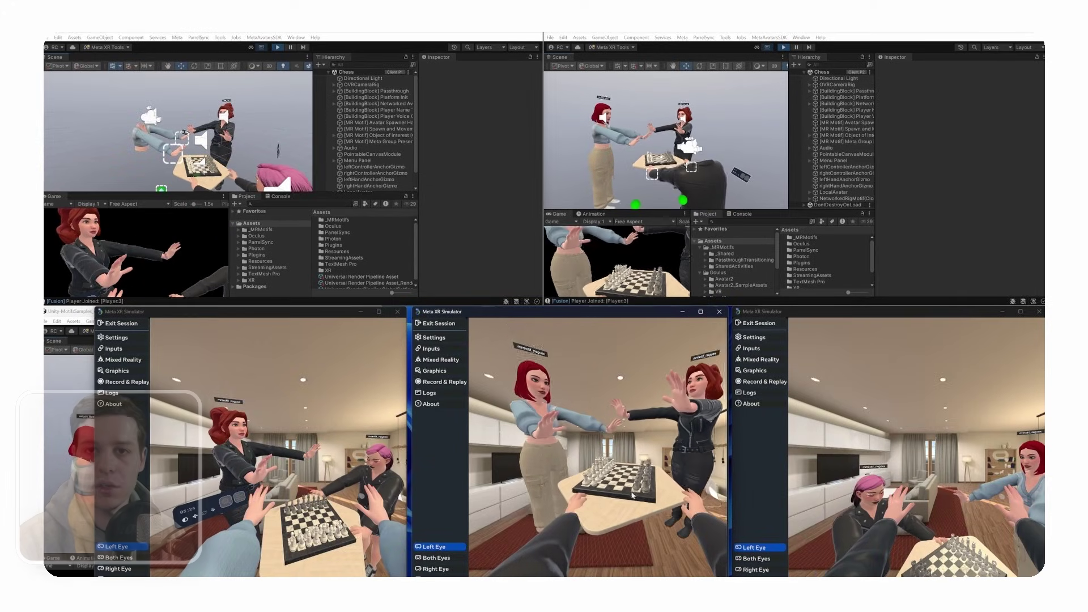
key("s")
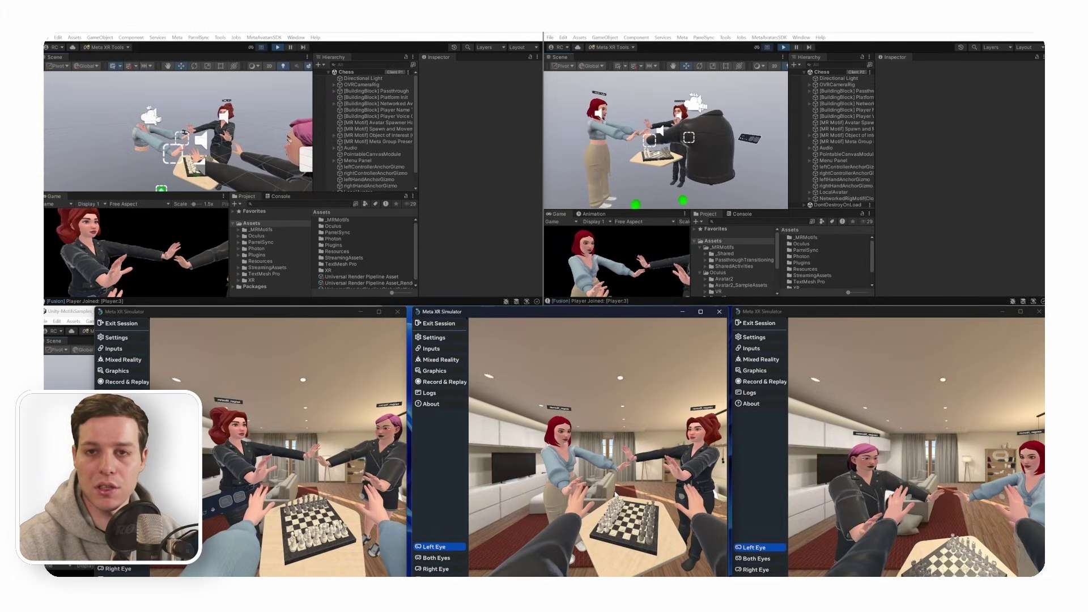
left_click(335, 412)
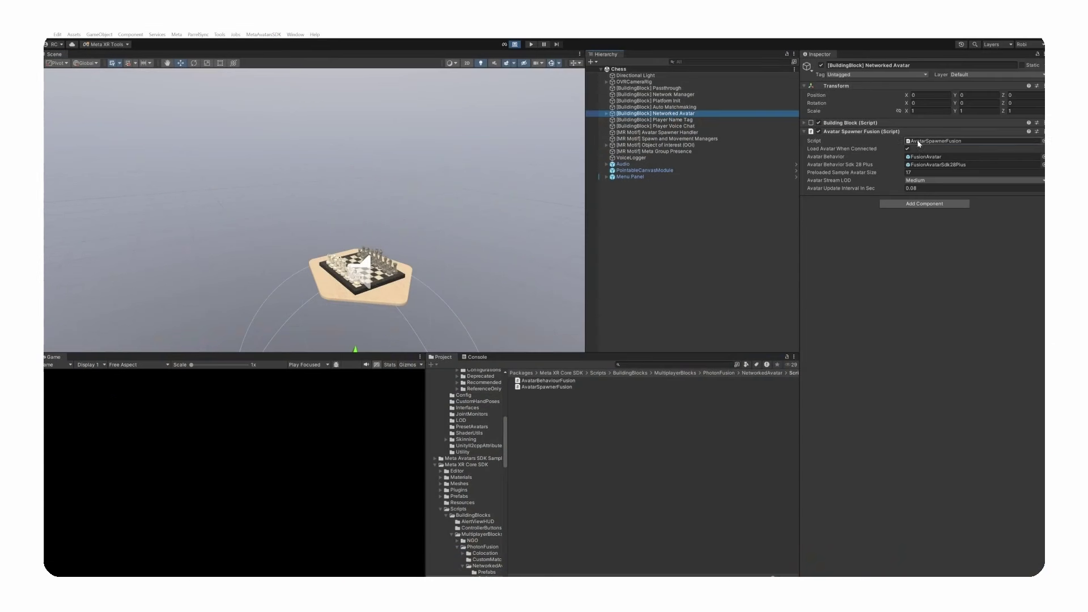
- Ping the FusionAvatarSdk28Plus prefab from the Avatar Behavior field and open it
left_click(919, 141)
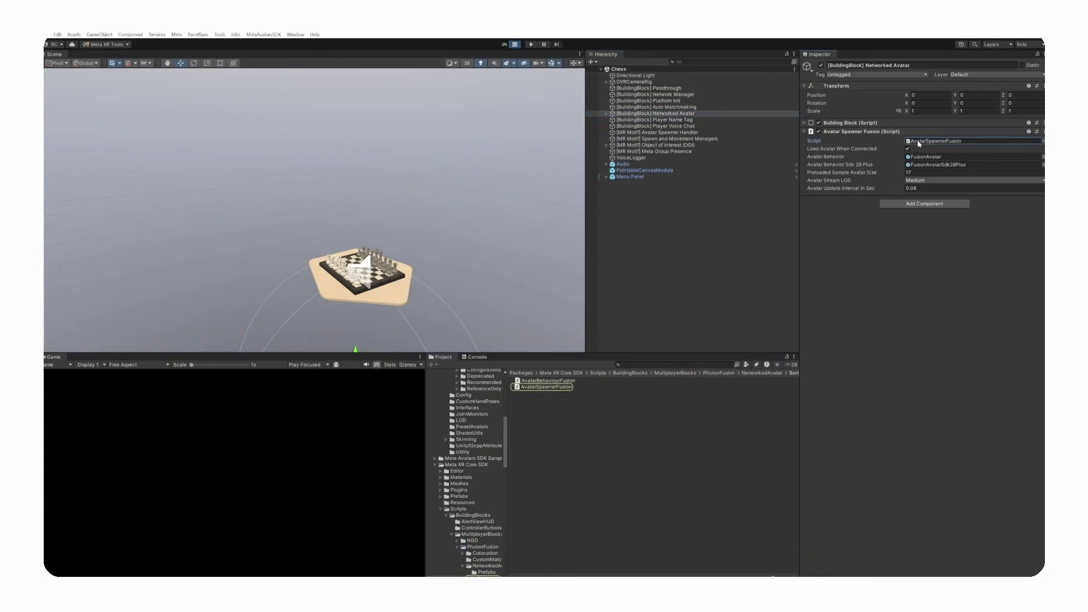
left_click(934, 165)
double_click(563, 389)
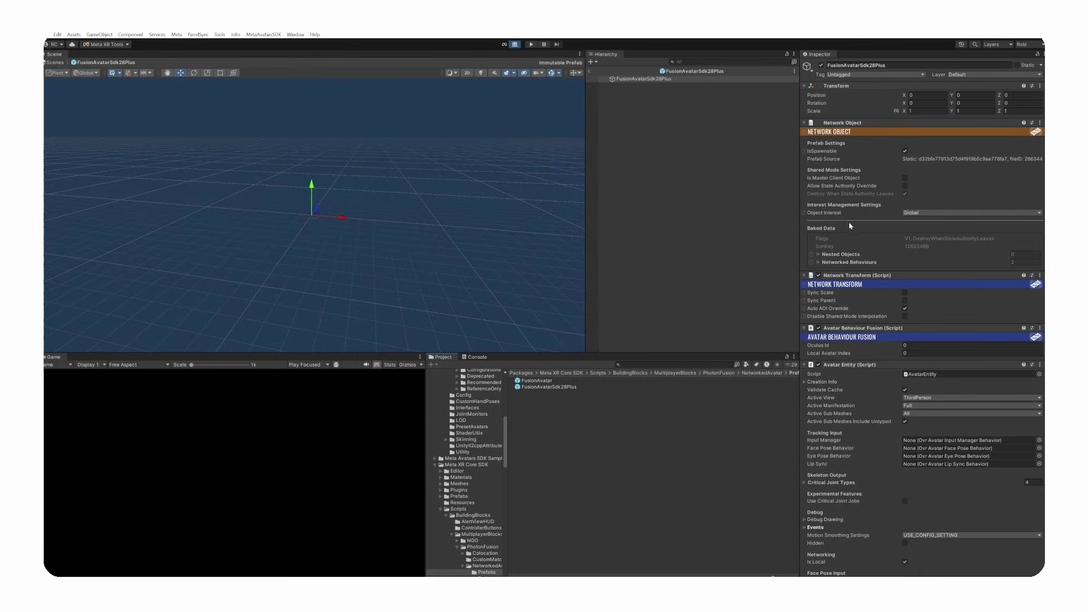
- Open the Avatar Behaviour Fusion component's AvatarBehaviourFusion.cs script in the code editor
scroll(923, 317, "down", 3)
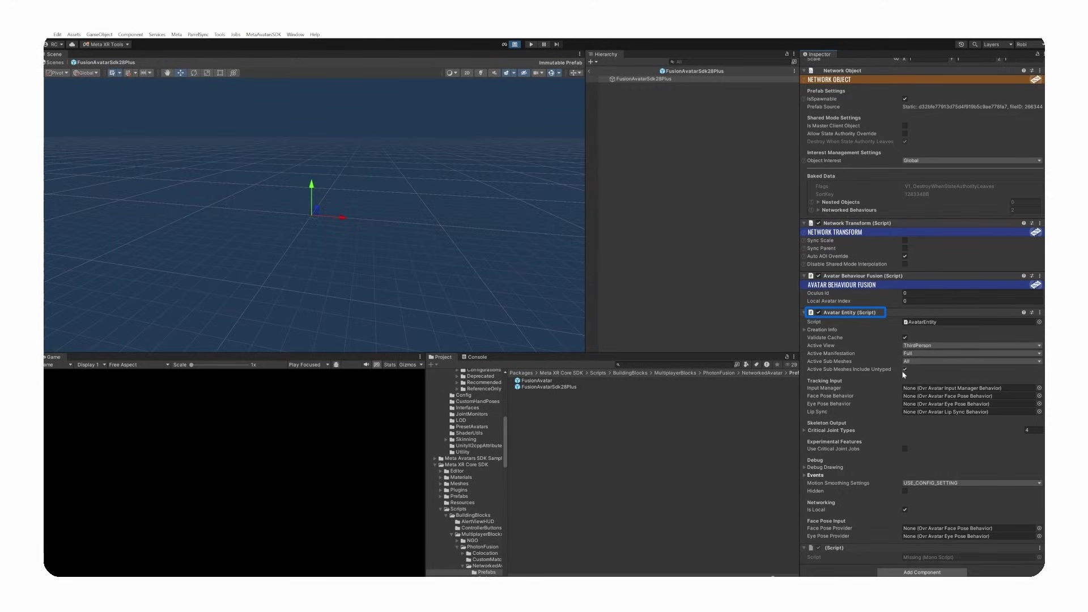
left_click(912, 324)
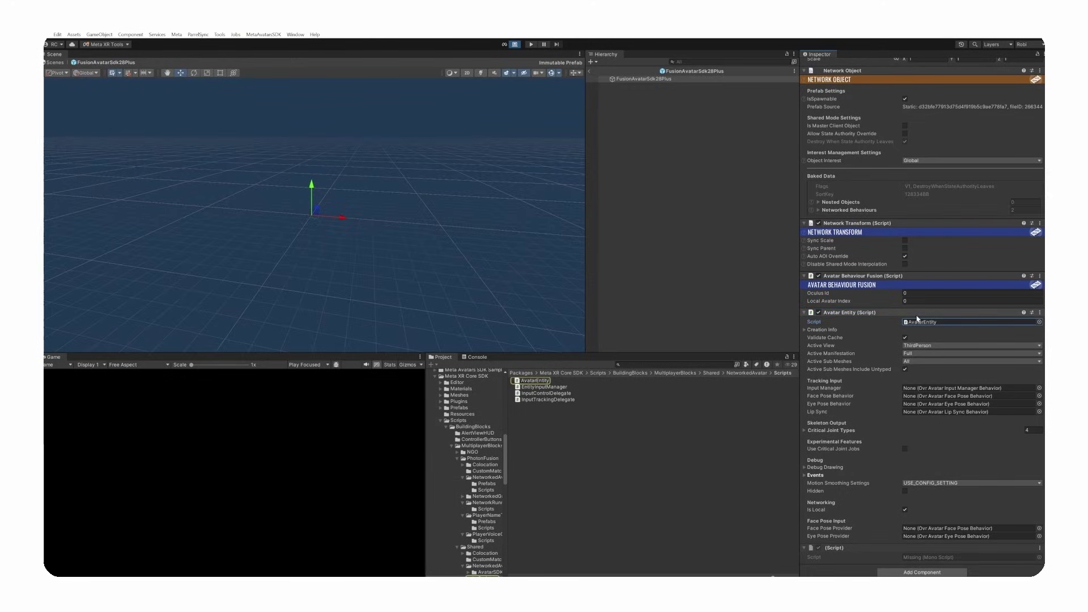
left_click(1040, 276)
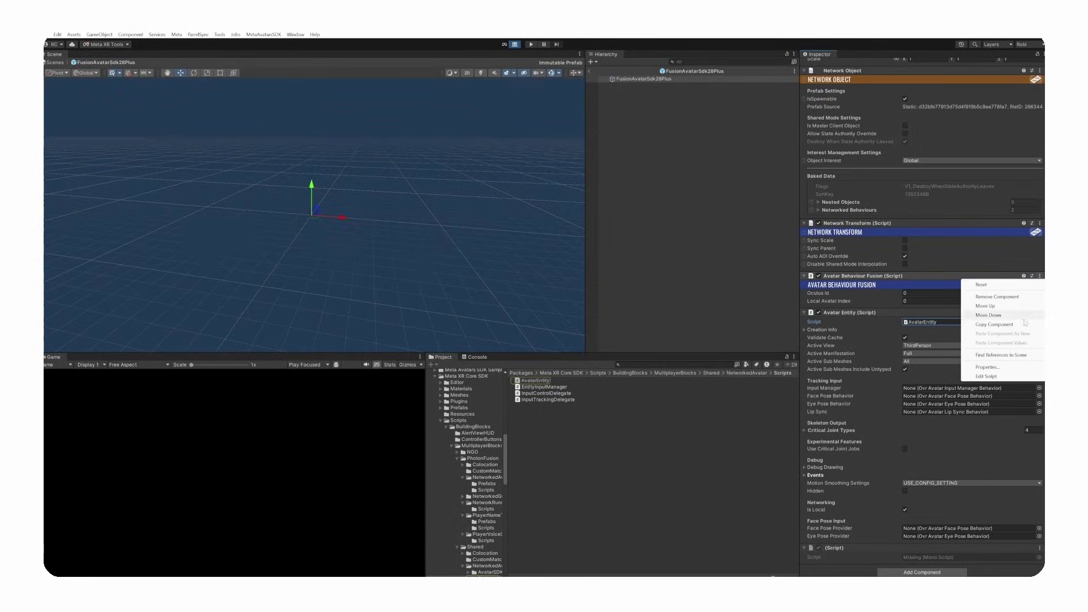
left_click(998, 378)
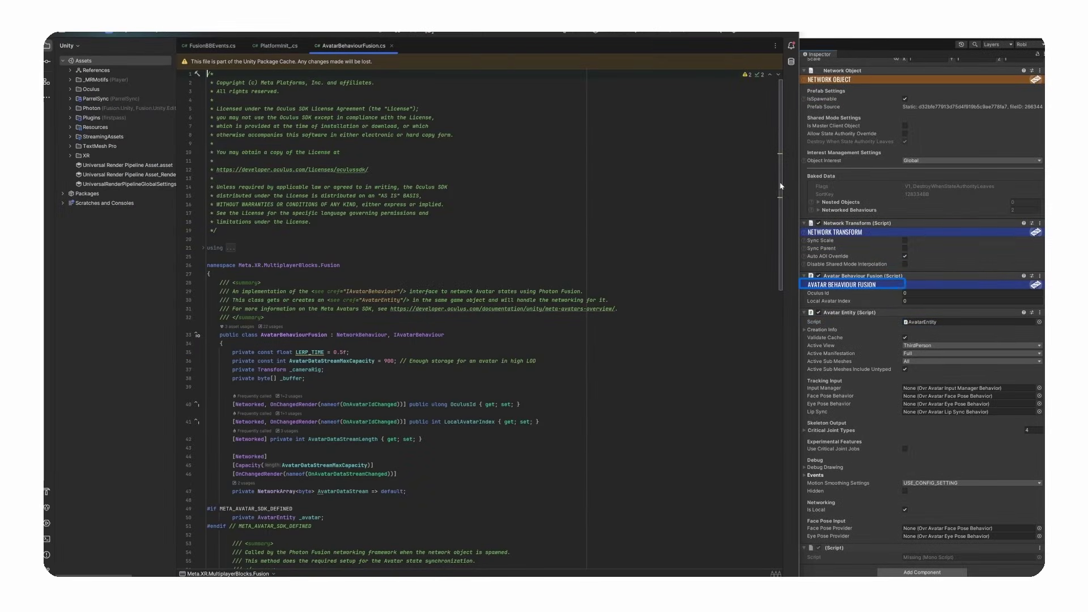
scroll(781, 186, "down", 15)
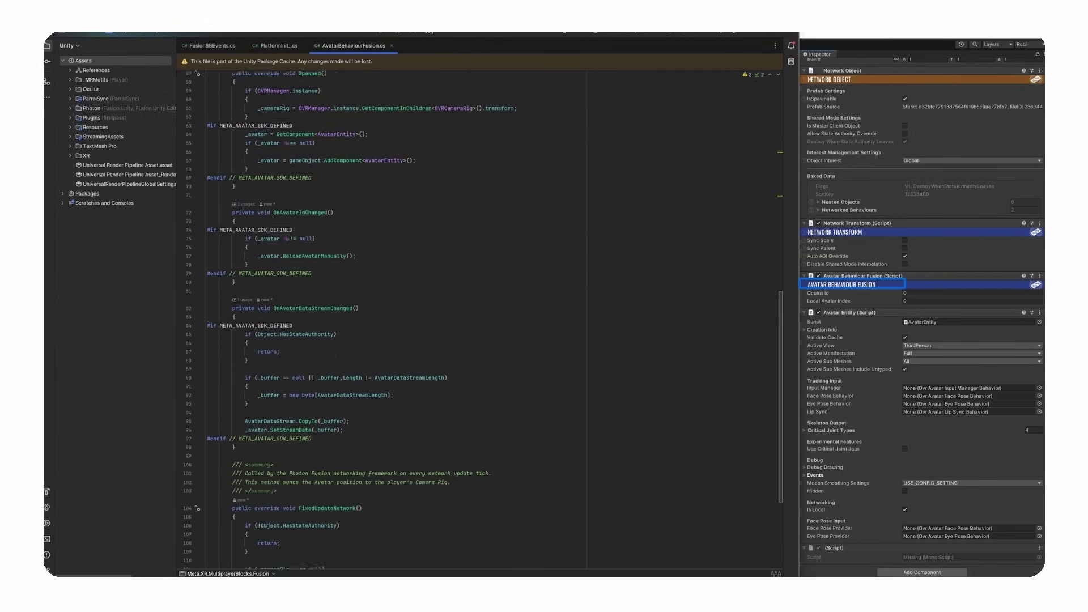
scroll(482, 317, "down", 4)
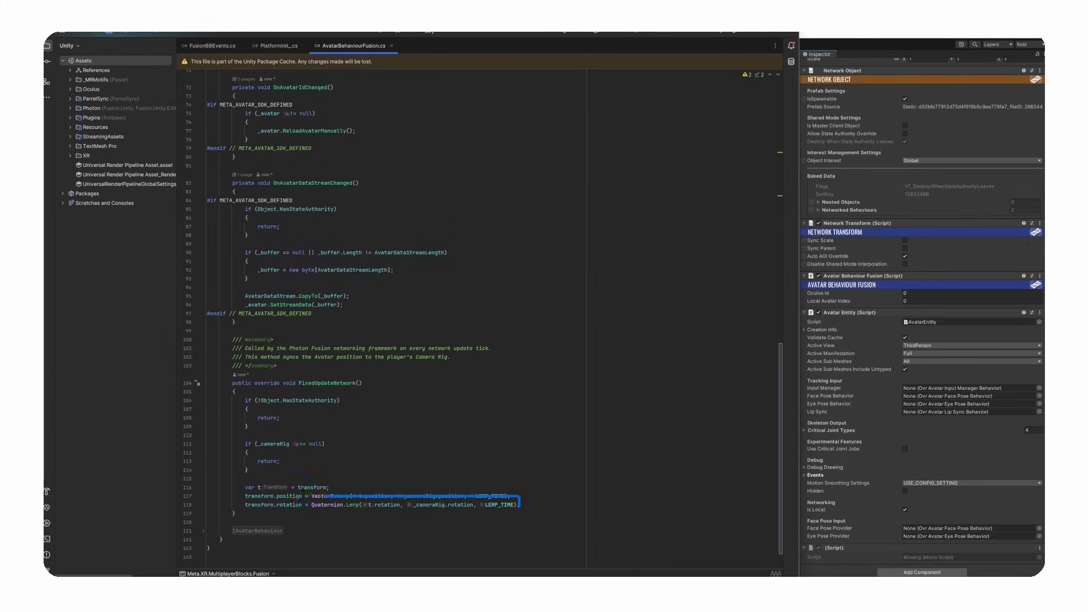
scroll(479, 311, "up", 15)
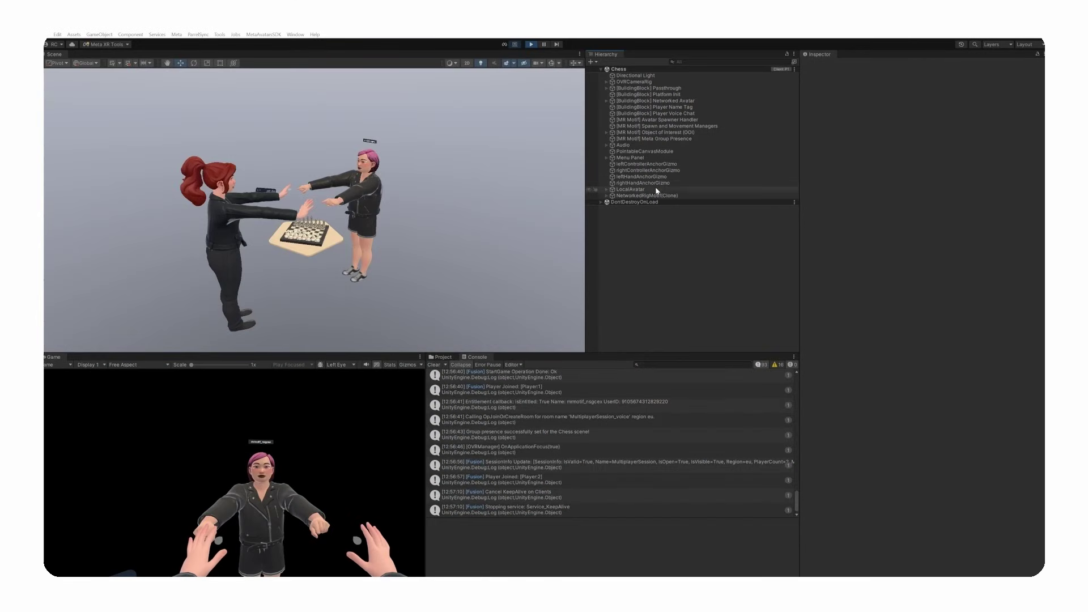
- Nudge the LocalAvatar in the scene and expand OVRCameraRig down through TrackingSpace to its eye anchors
left_click(655, 189)
left_click_drag(254, 325, 280, 327)
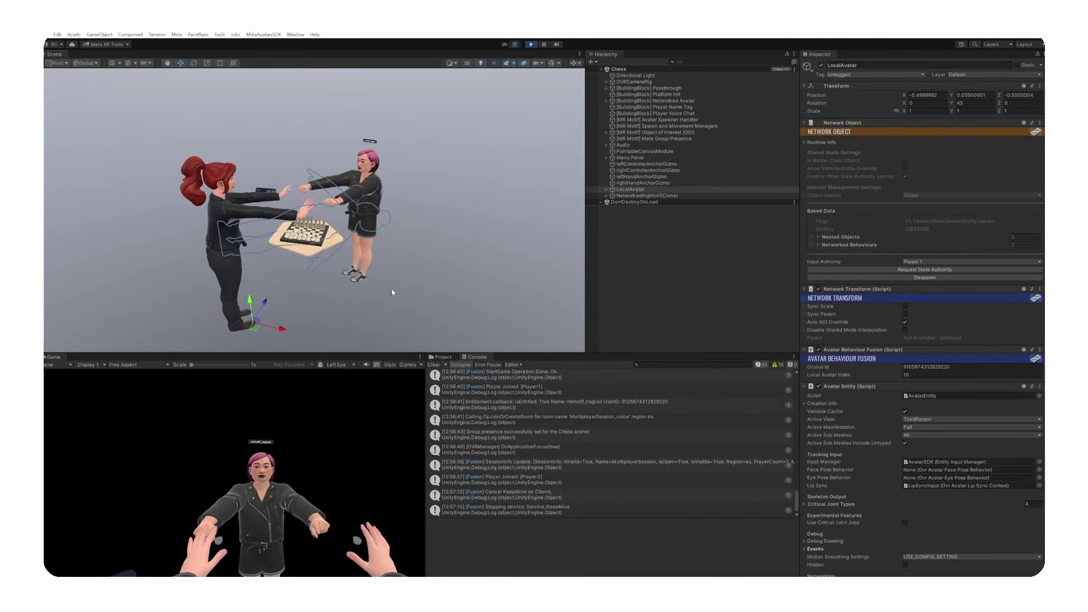
left_click(649, 82)
key("Right")
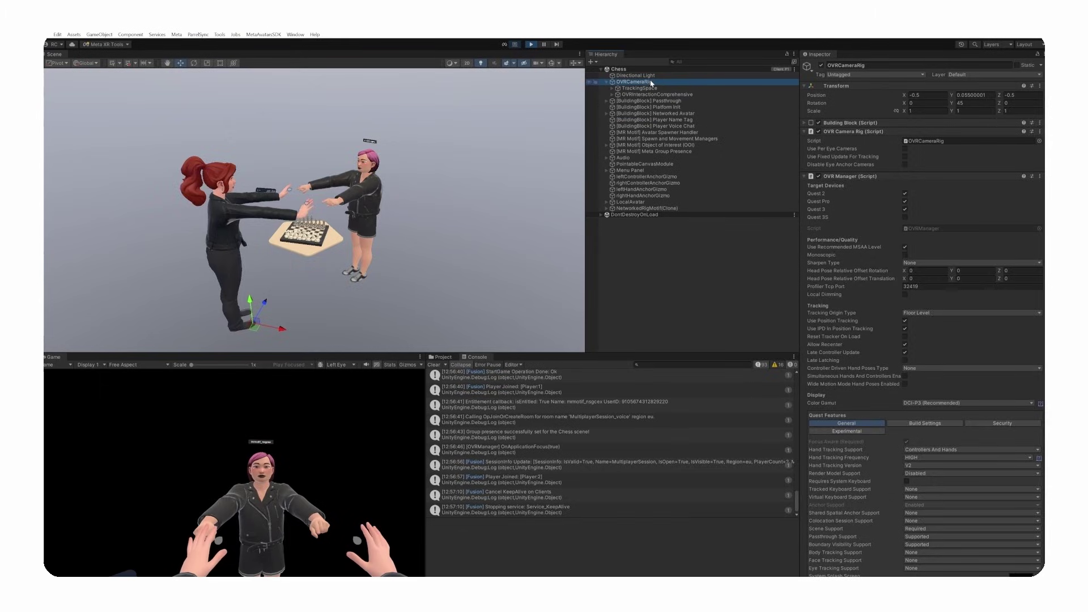
key("Down")
key("Right")
key("Down")
key("Down")
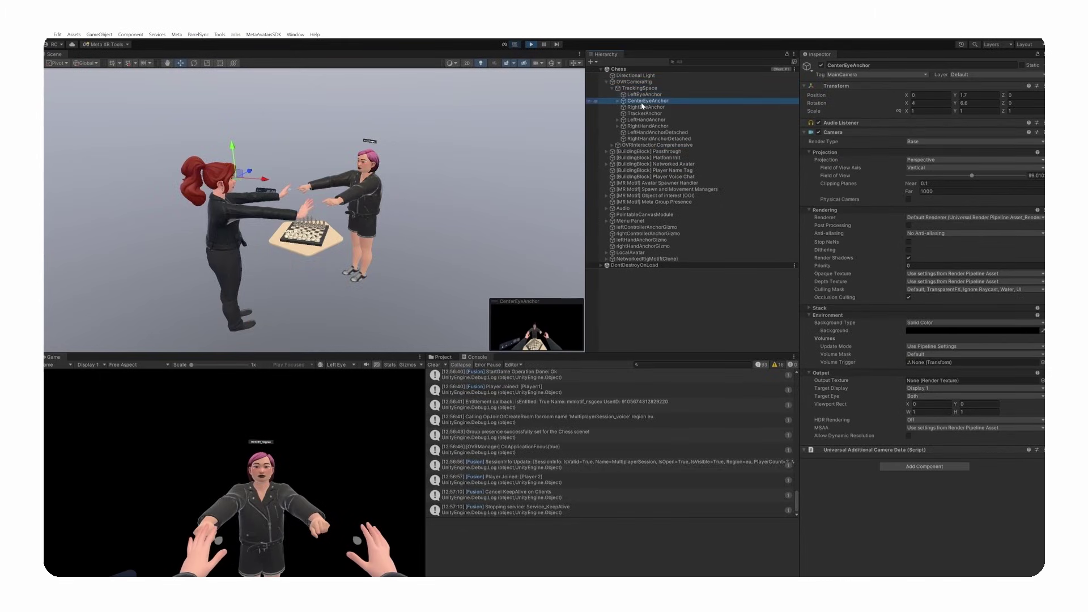
- Drag the OVRCameraRig to see the avatar follow, then undo it back to -0.5, -0.5
left_click(637, 83)
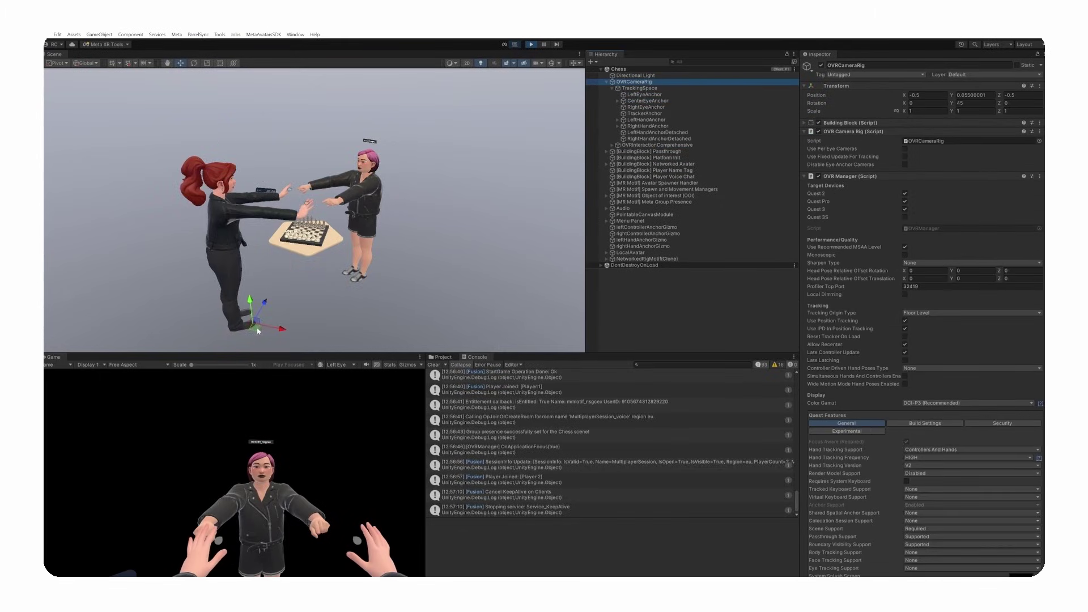
mouse_move(257, 331)
left_mouse_down()
mouse_move(286, 316)
mouse_move(251, 316)
left_mouse_up()
key("ctrl+z")
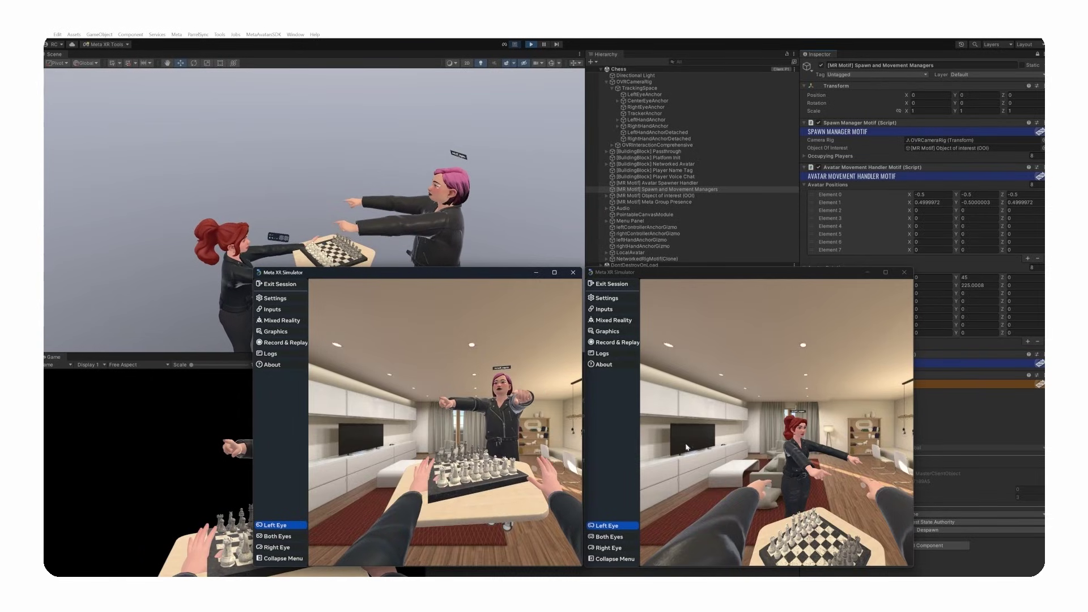
- Walk the right simulated player toward the chessboard and frame both avatars in the Scene view
left_click(735, 448)
right_click_drag(735, 448, 744, 483)
key("w")
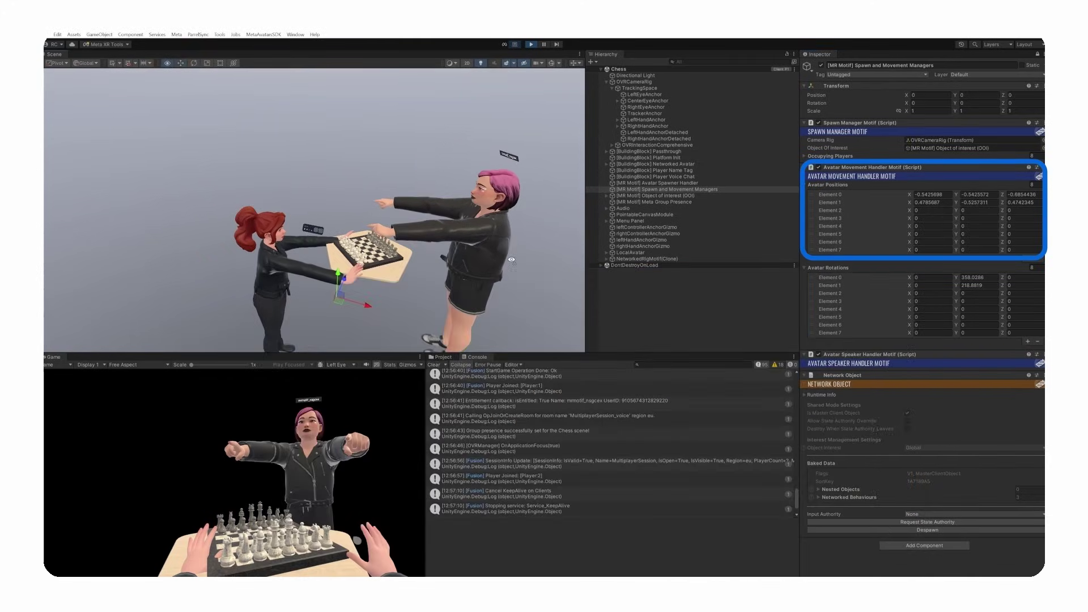
right_click_drag(512, 259, 475, 240)
key("w")
key("s")
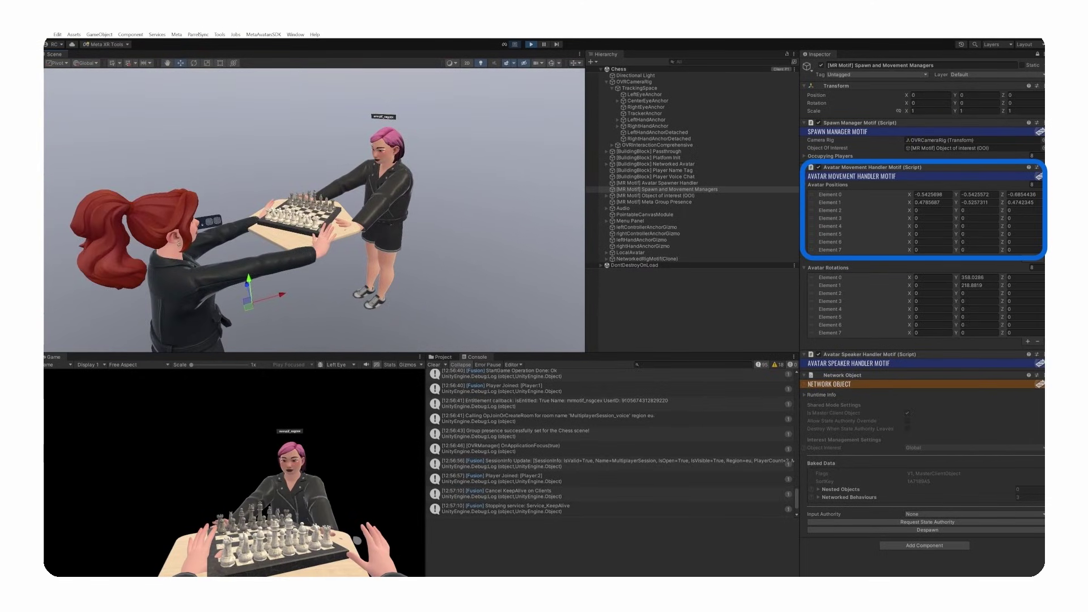
- Bring both simulator players forward, check the second editor instance, and turn the players' views
left_click(752, 561)
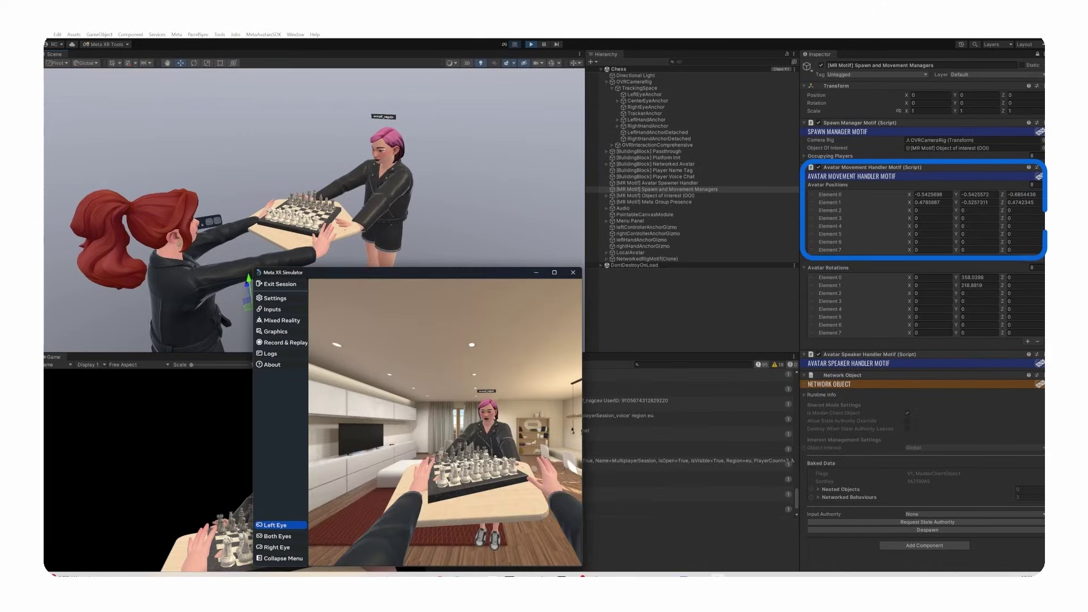
left_click(826, 542)
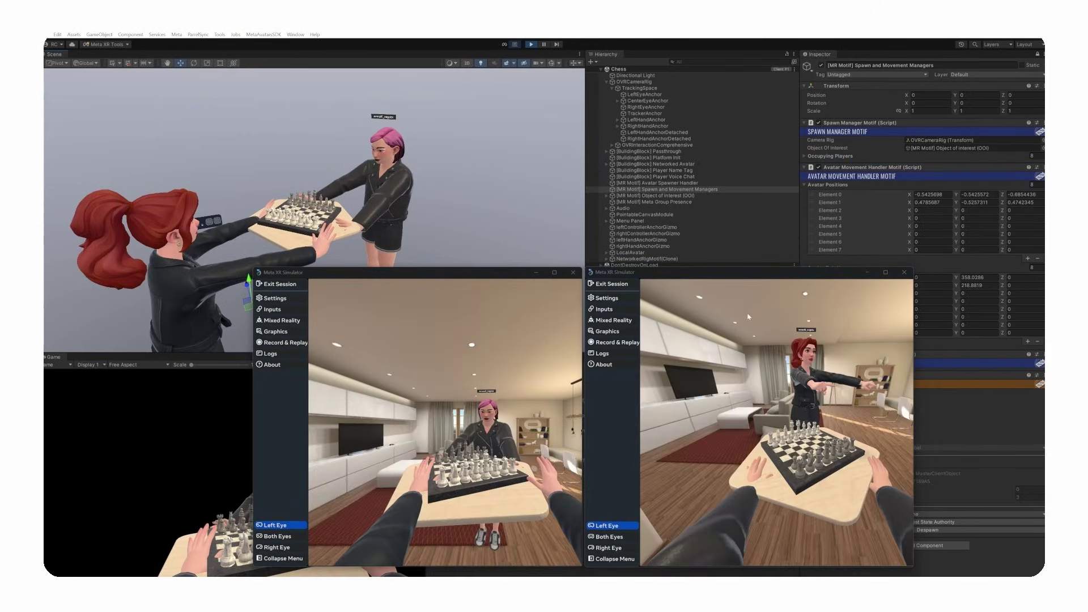
key("alt+Tab")
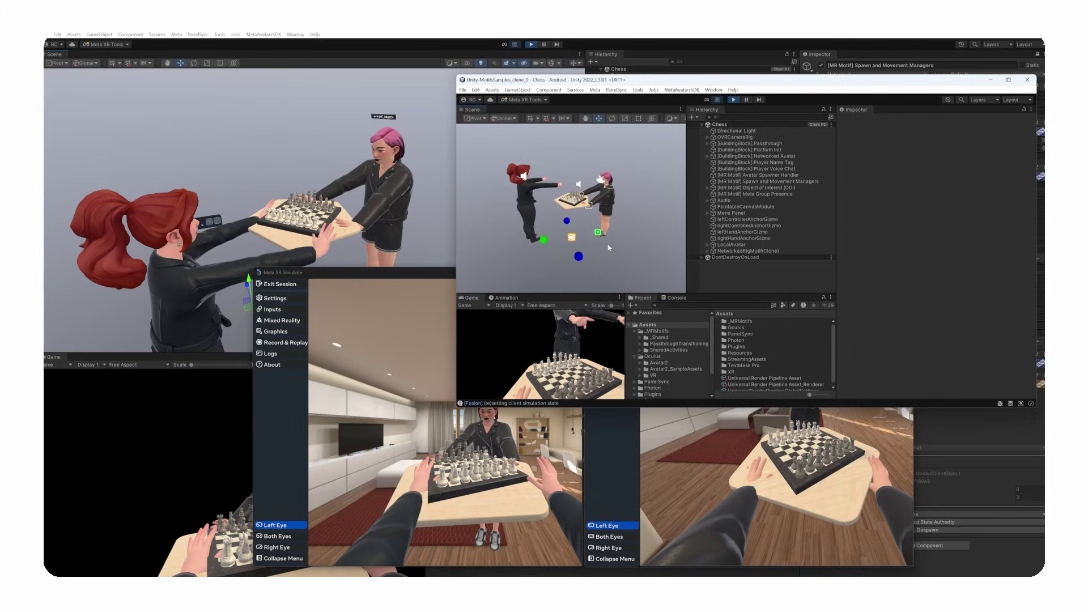
scroll(601, 249, "up", 10)
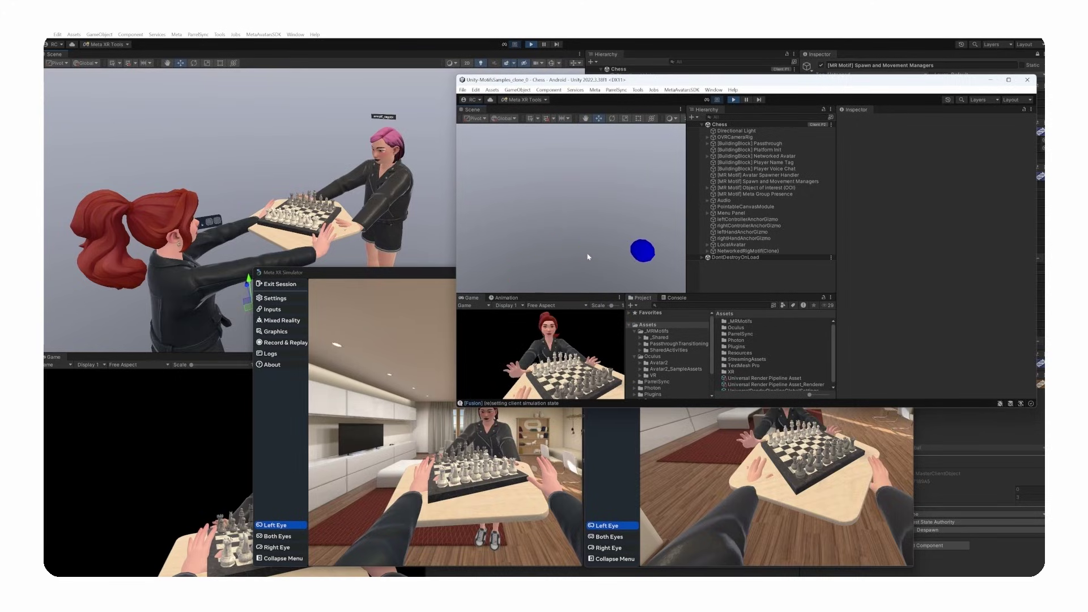
scroll(588, 257, "down", 10)
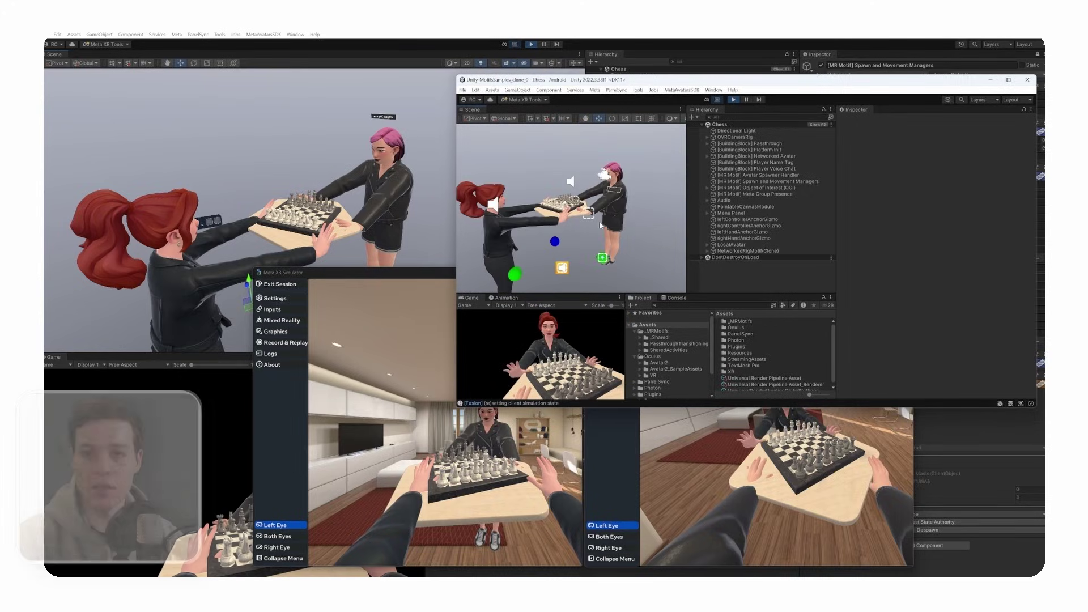
key("alt+Tab")
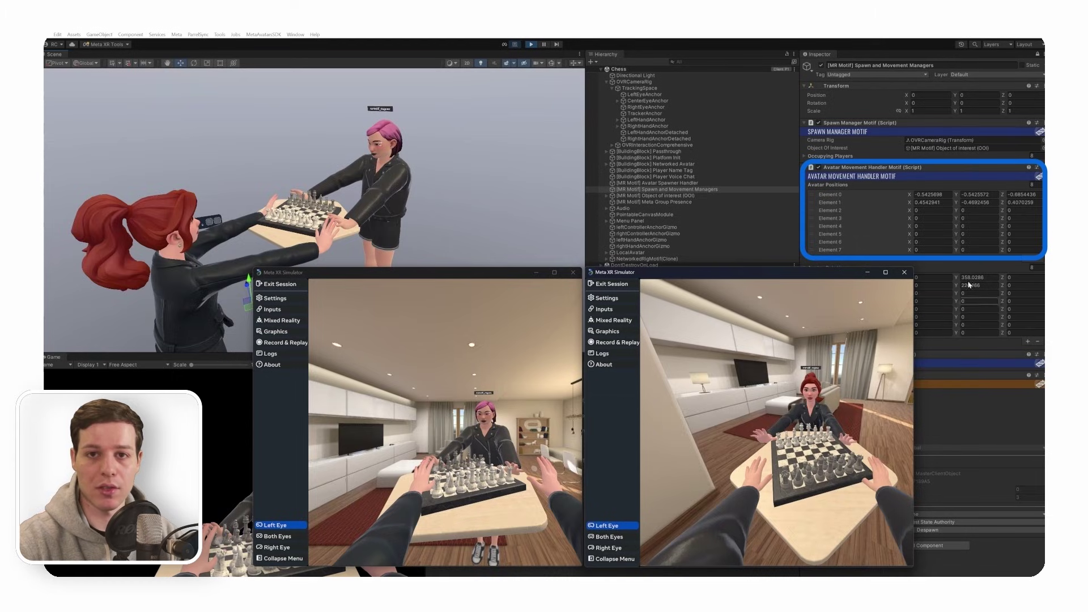
left_click(541, 428)
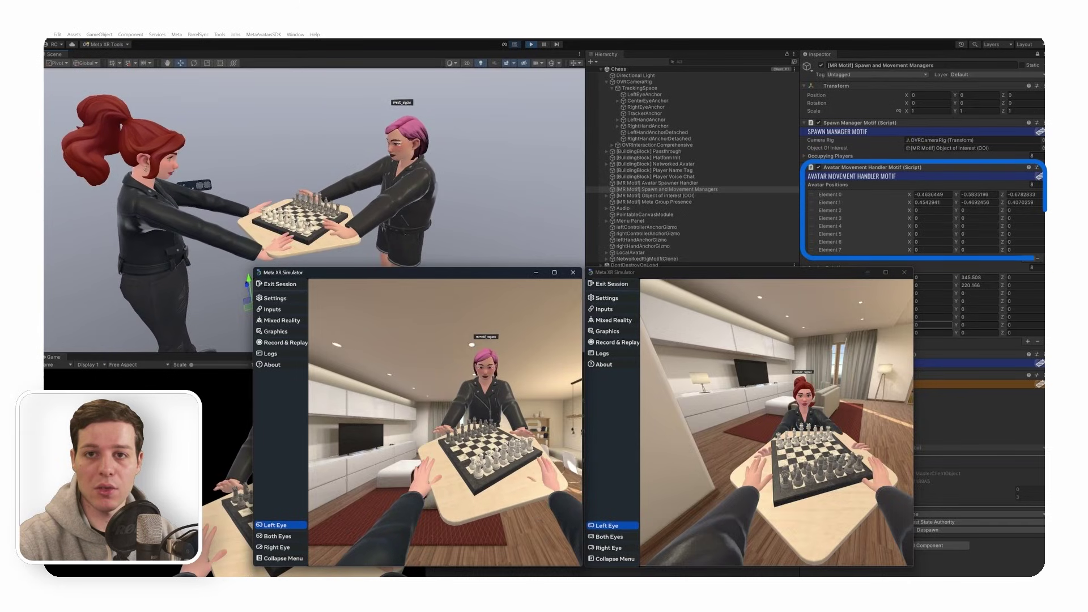
left_click_drag(703, 351, 730, 335)
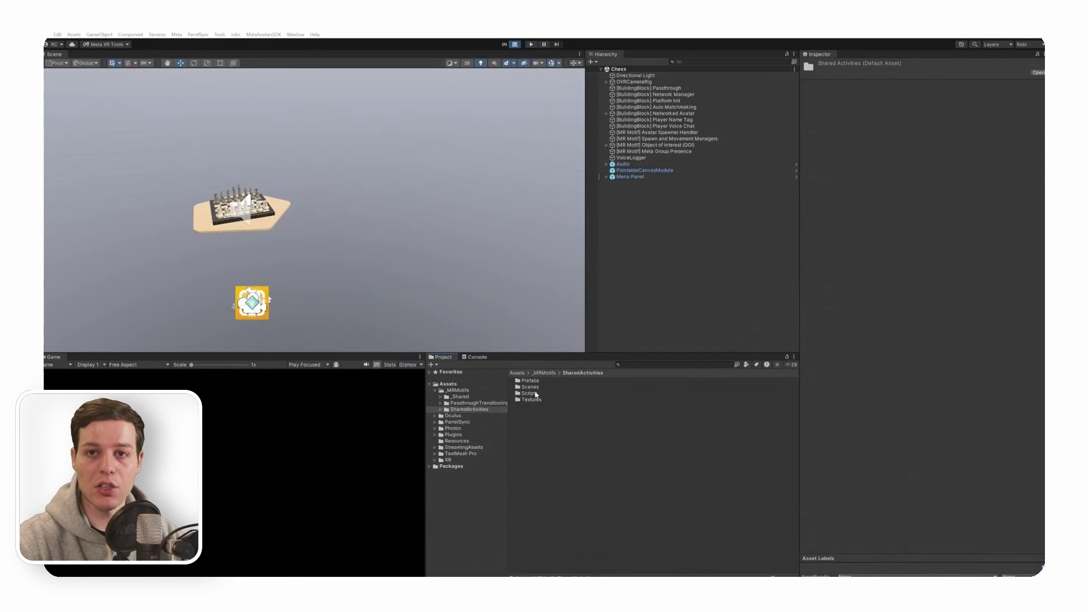
- Open AvatarMovementHandlerMotif.cs from Scripts > Avatars in Rider
double_click(529, 393)
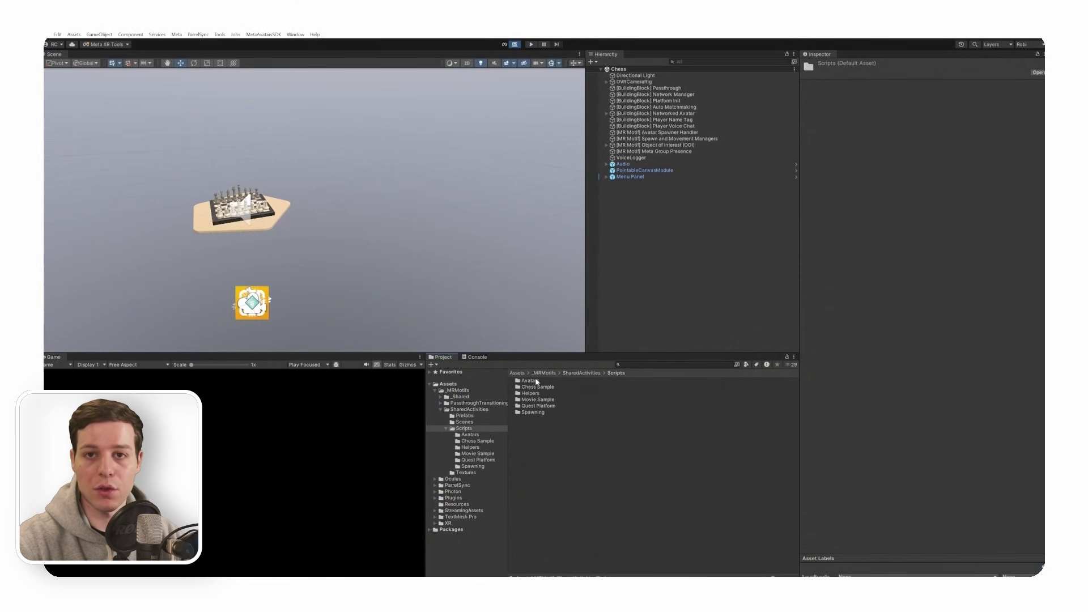
double_click(533, 381)
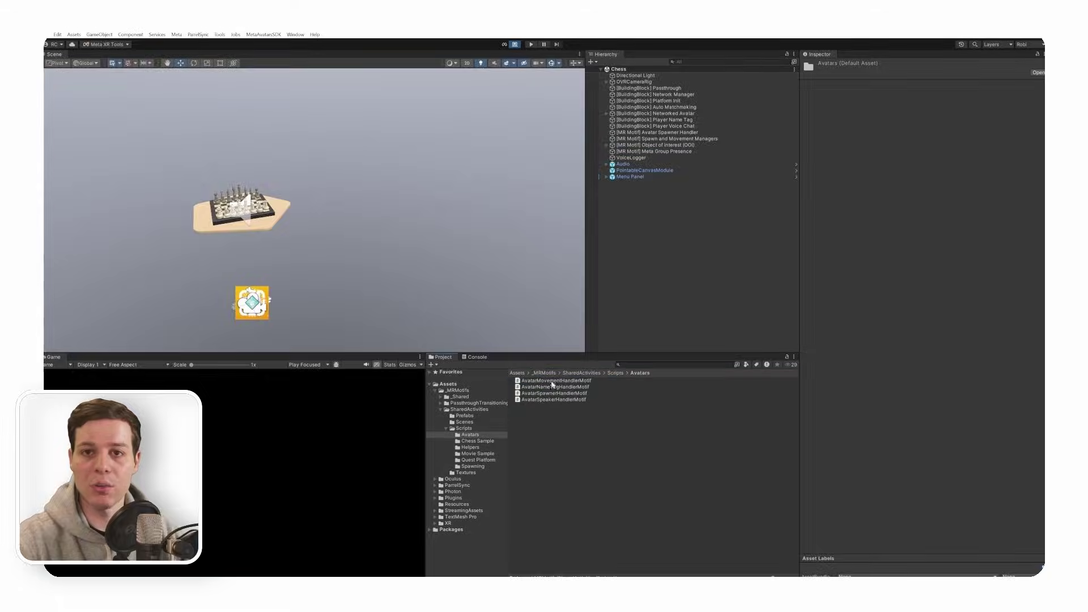
double_click(556, 381)
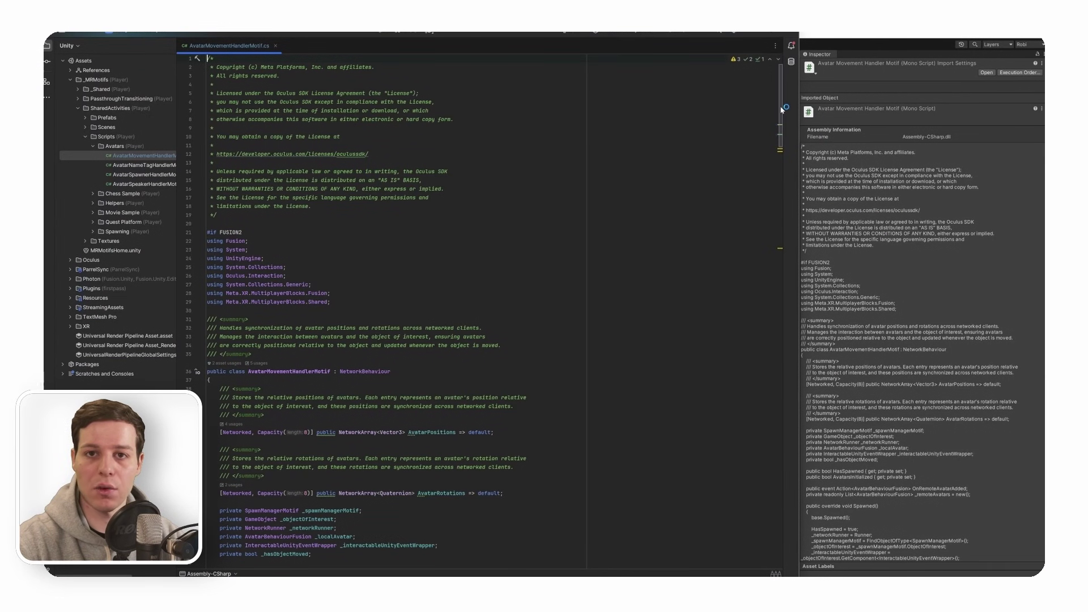
- Scroll past Update and SendAvatarOffset and put the caret on the SendPositionAndRotationRpc call
scroll(781, 108, "down", 20)
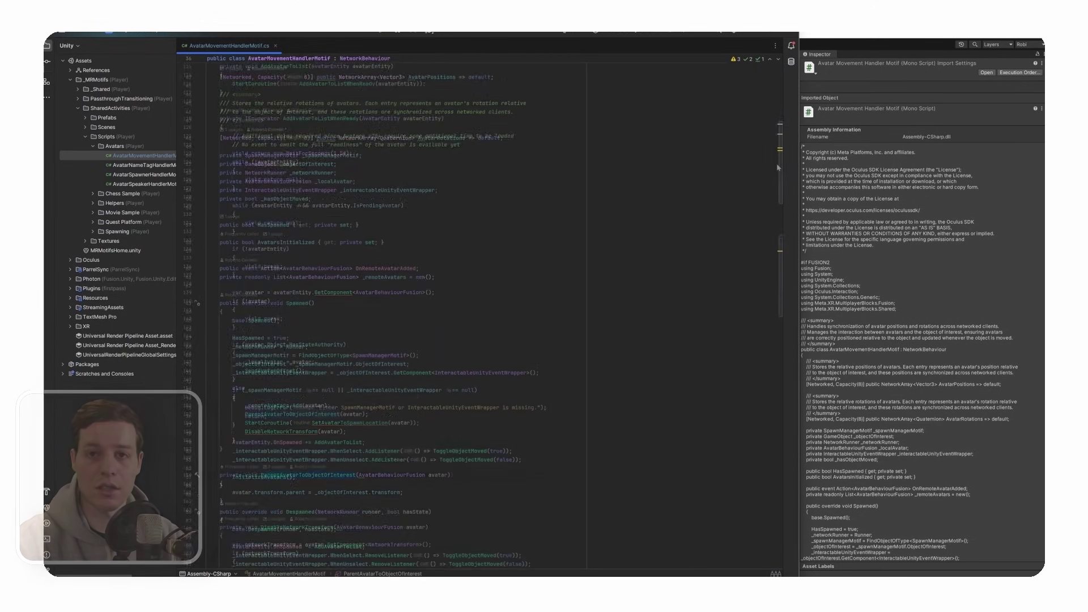
scroll(780, 243, "down", 1)
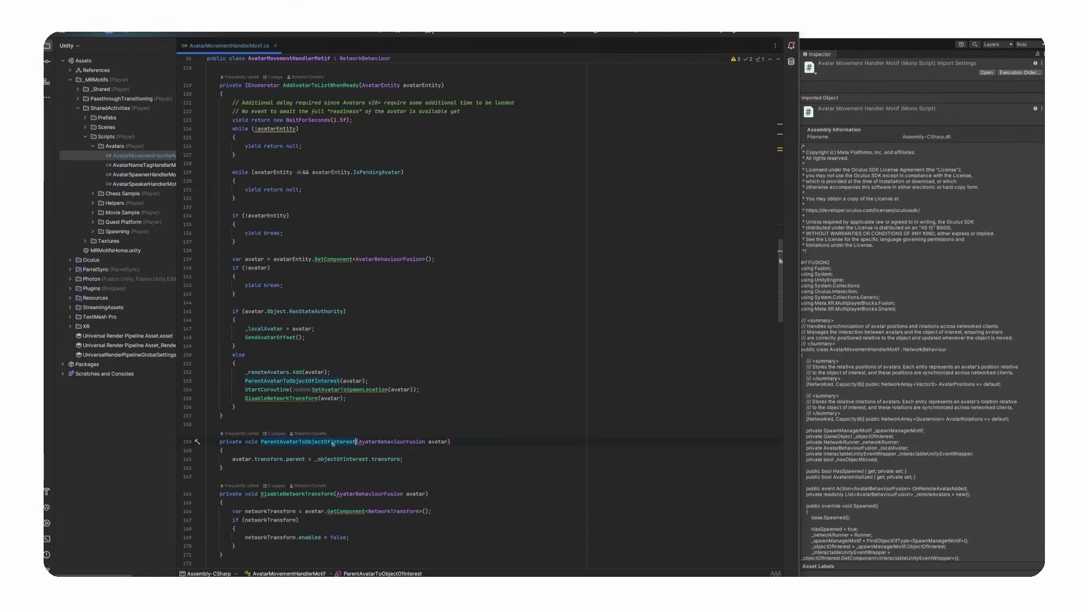
scroll(479, 307, "down", 12)
scroll(479, 306, "down", 5)
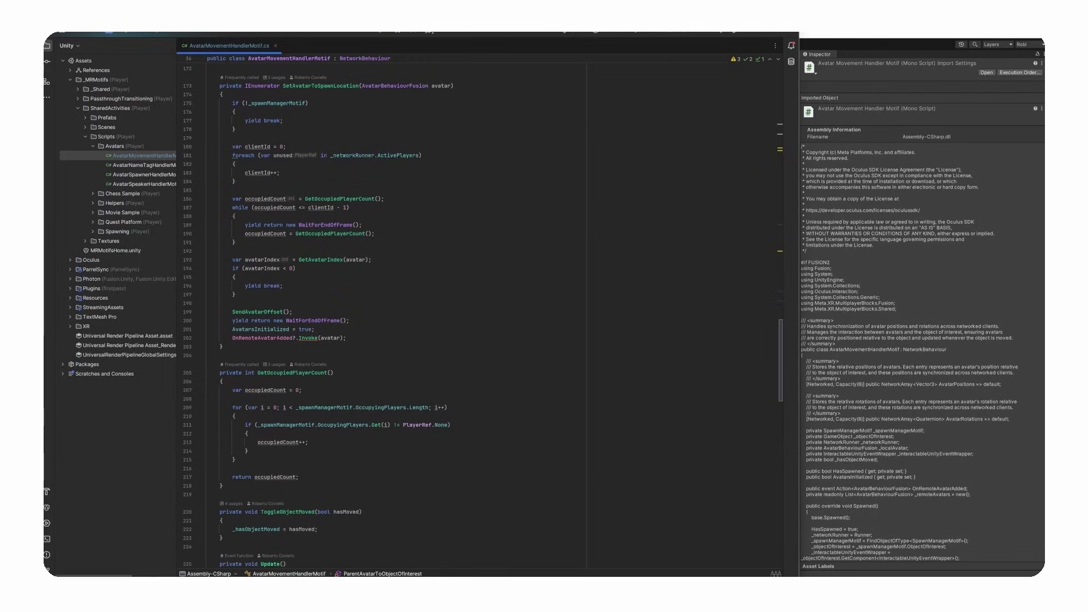
left_click_drag(784, 343, 780, 407)
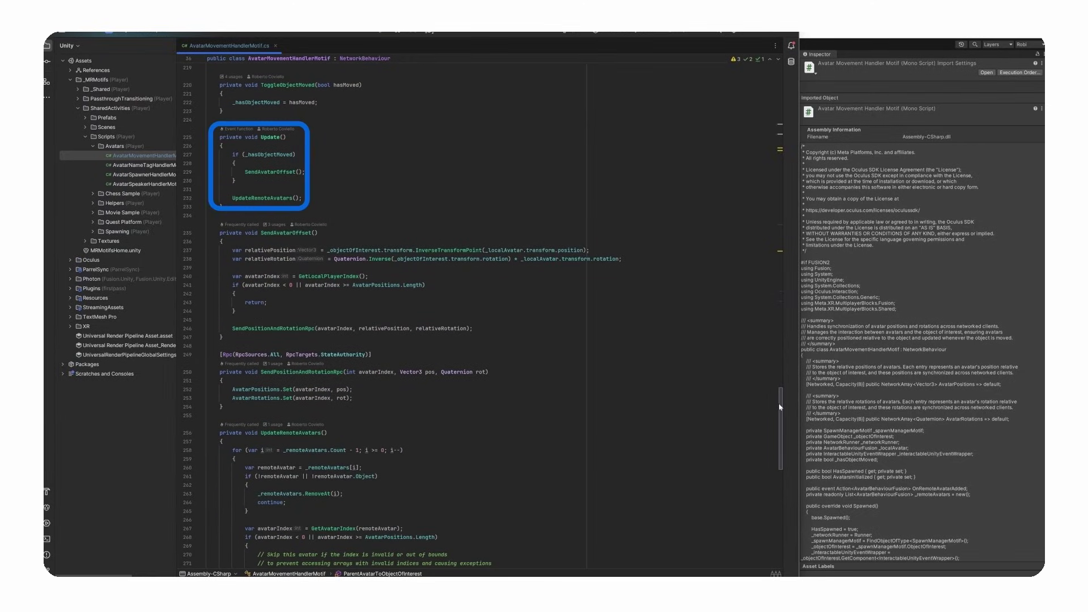
left_click_drag(779, 407, 780, 415)
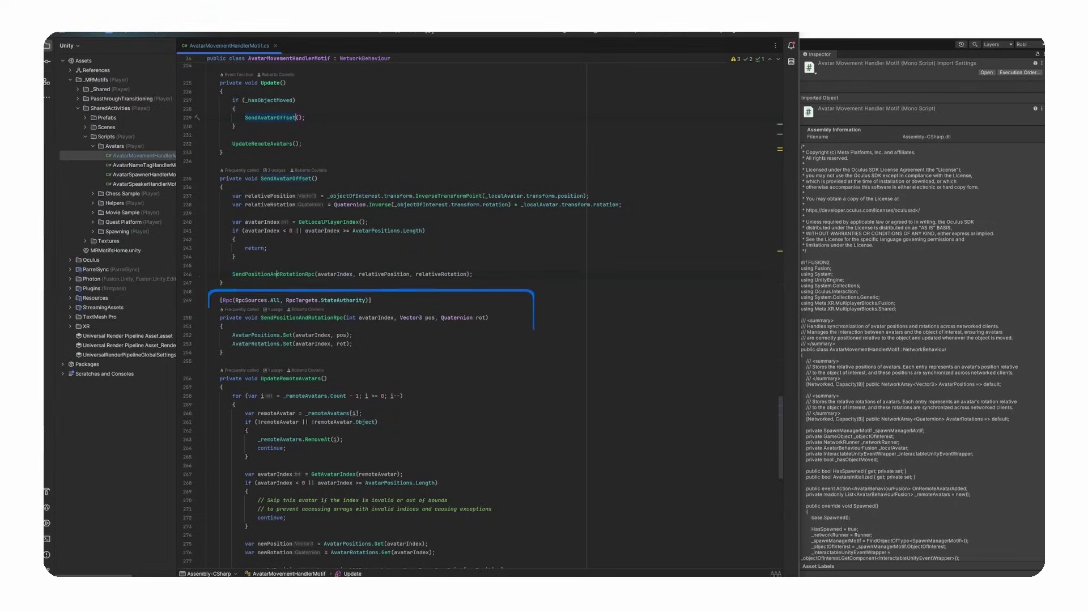
left_click(315, 274)
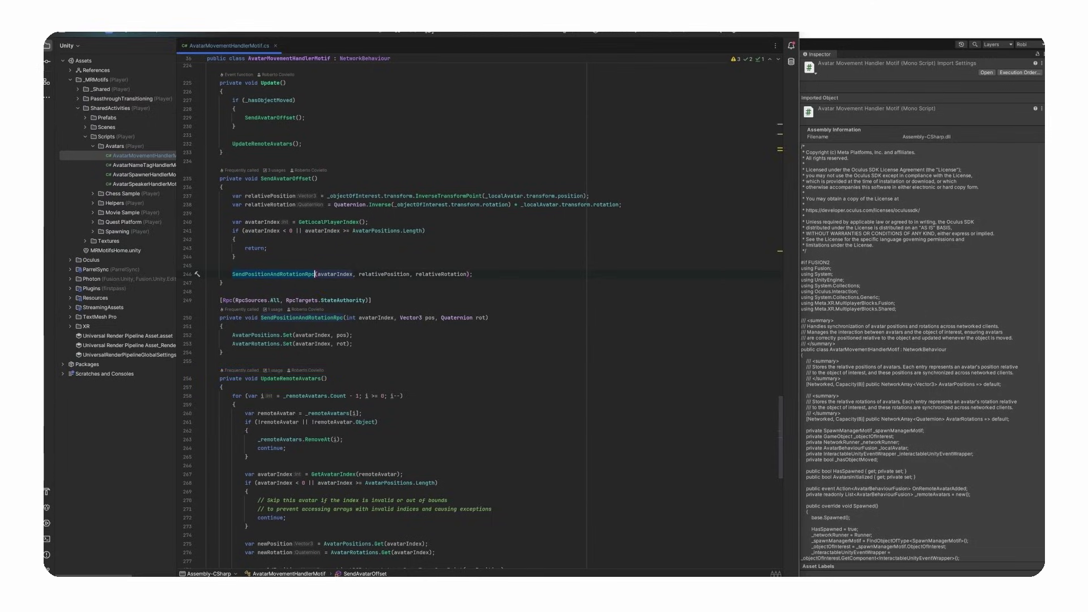
- Open AvatarNameTagHandlerMotif.cs and AvatarSpeakerHandlerMotif.cs, ending on the name tag handler's code
scroll(397, 315, "up", 20)
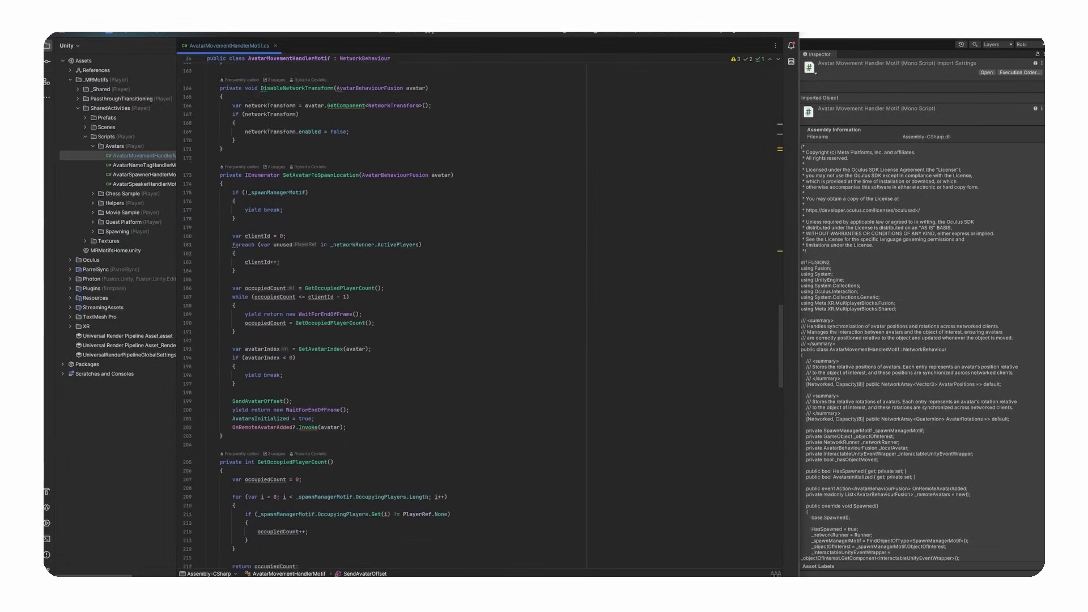
scroll(397, 315, "down", 1)
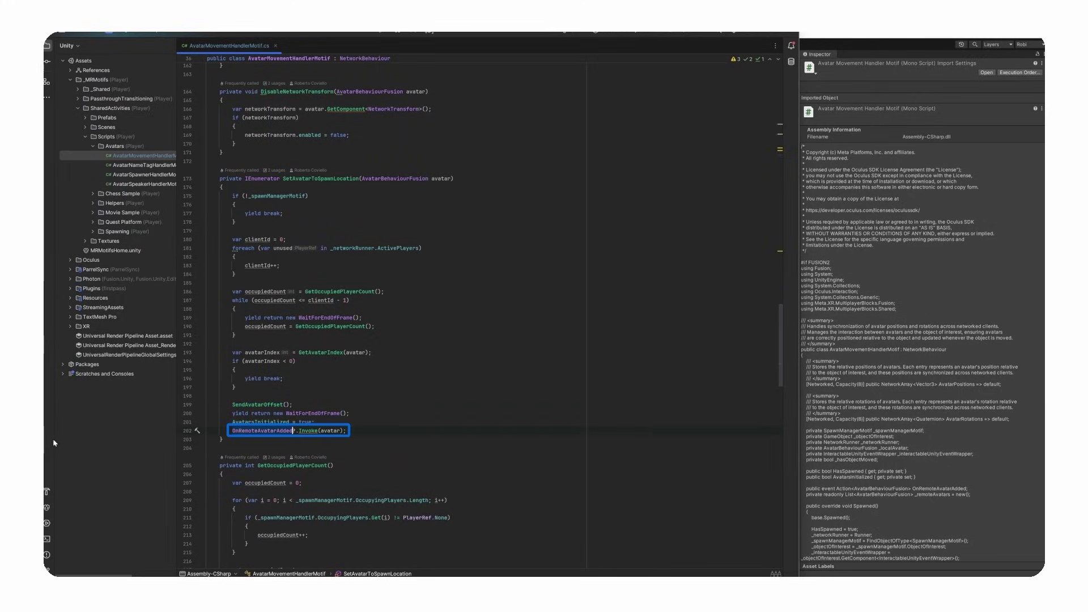
double_click(144, 165)
double_click(143, 183)
double_click(140, 166)
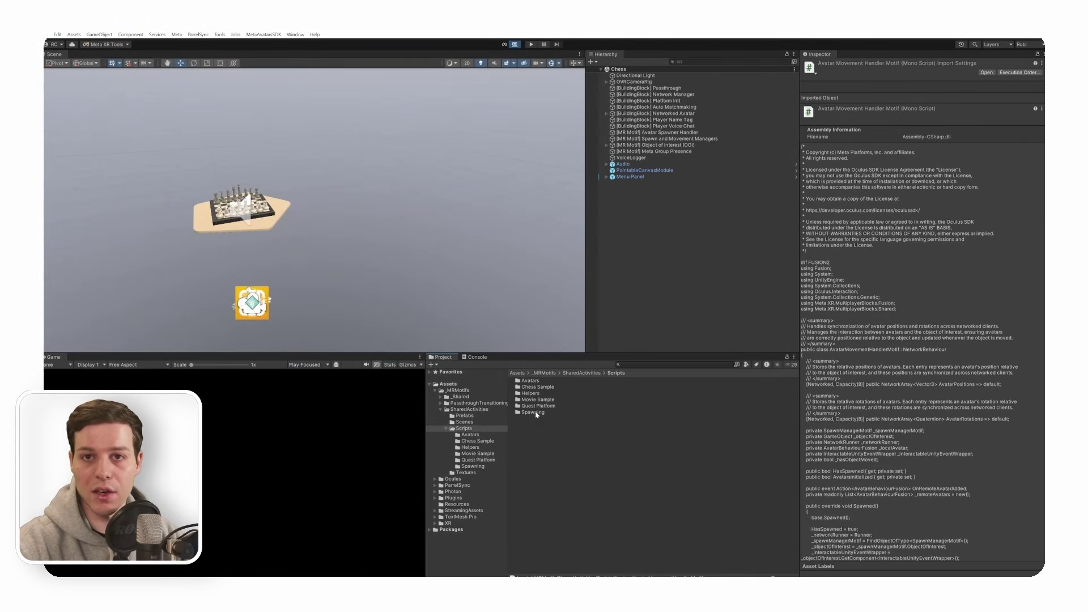
- Open SpawnPointMotif.cs, select the four SpawnPoint objects, then open SpawnManagerMotif.cs from Spawning
left_click(535, 411)
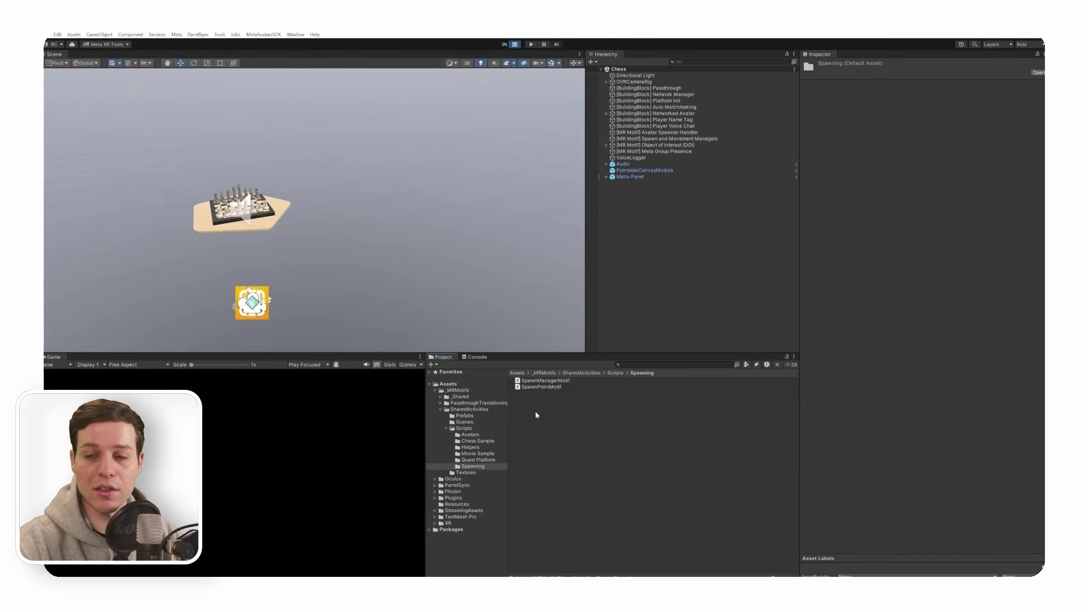
double_click(555, 387)
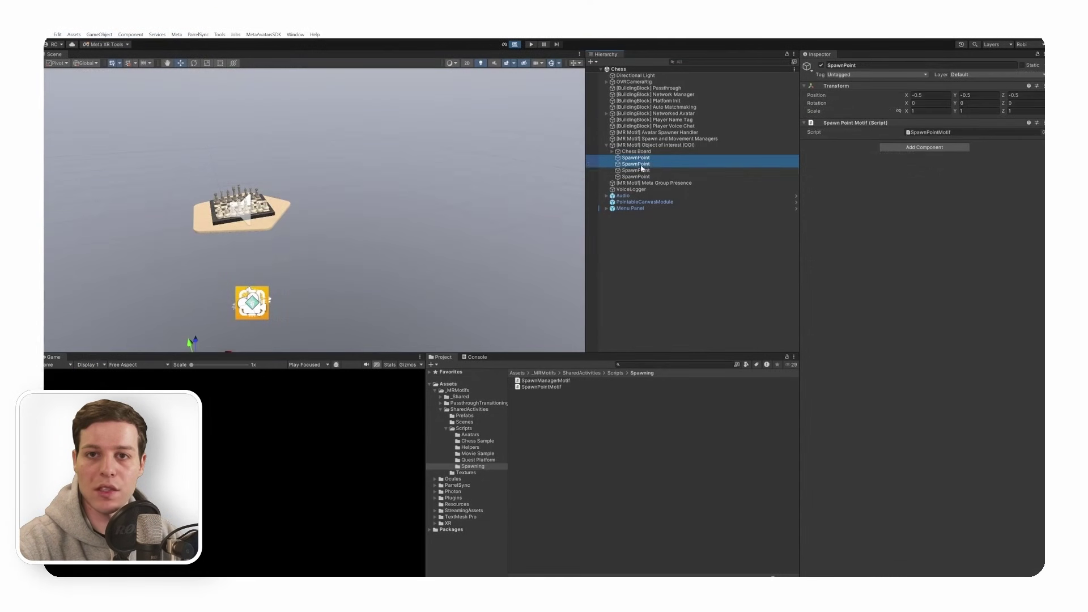
left_click(645, 177, "shift")
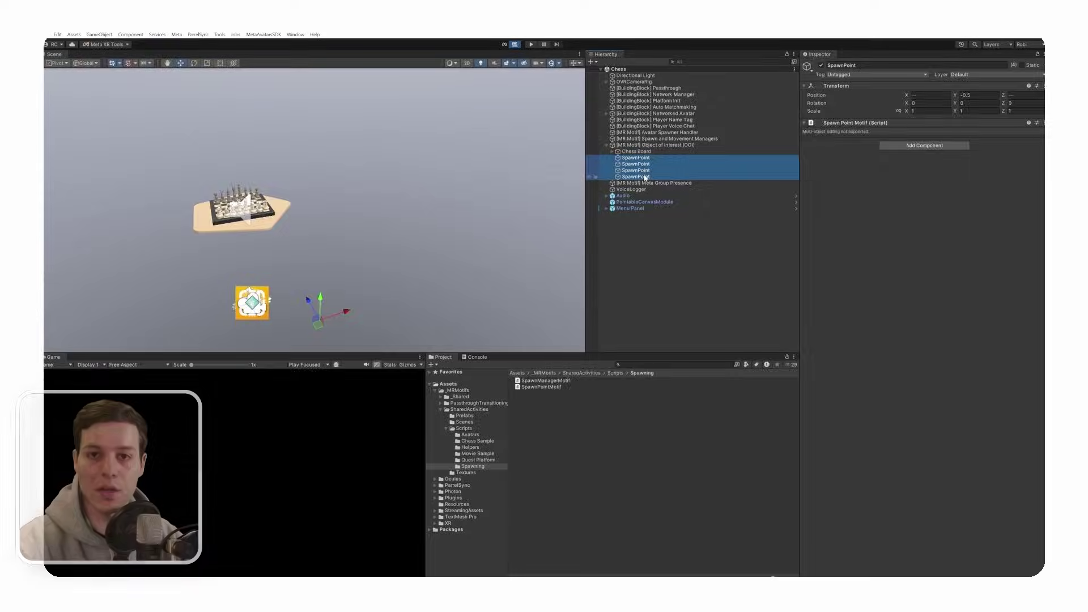
double_click(548, 382)
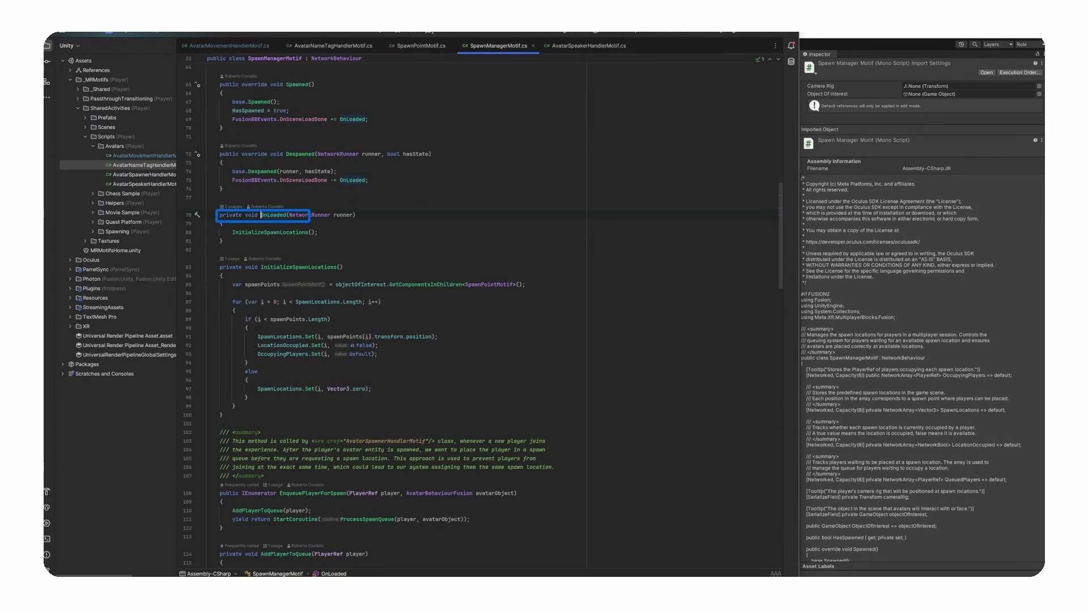
- Trace InitializeSpawnLocations and EnqueuePlayerForSpawn, then open AvatarSpawnerHandlerMotif.cs to its WaitForSpawnedAndEnqueue coroutine
left_click(308, 232)
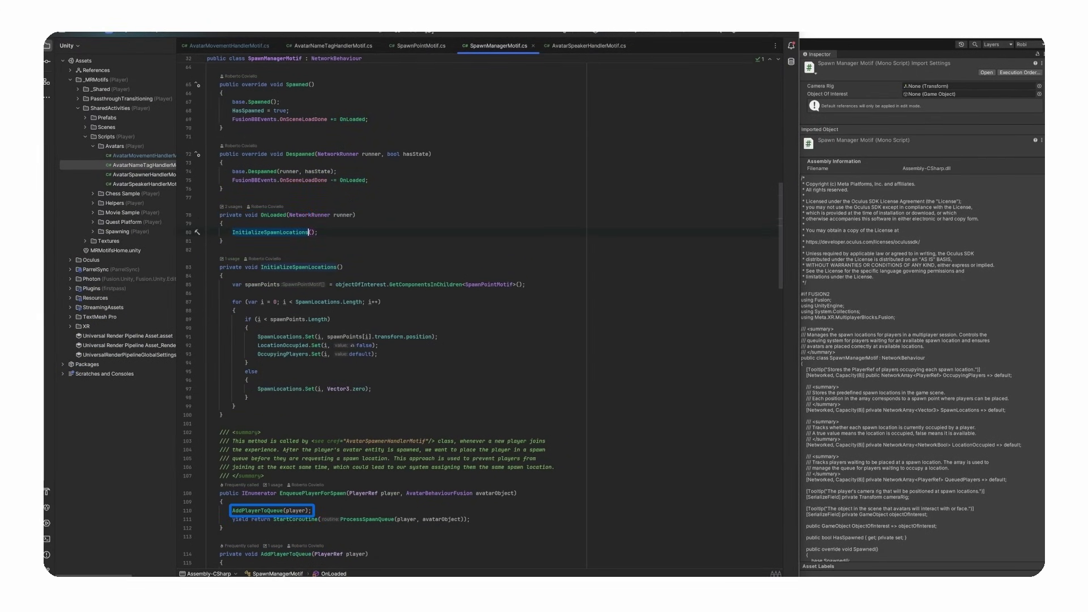
left_click(312, 493)
scroll(385, 312, "down", 13)
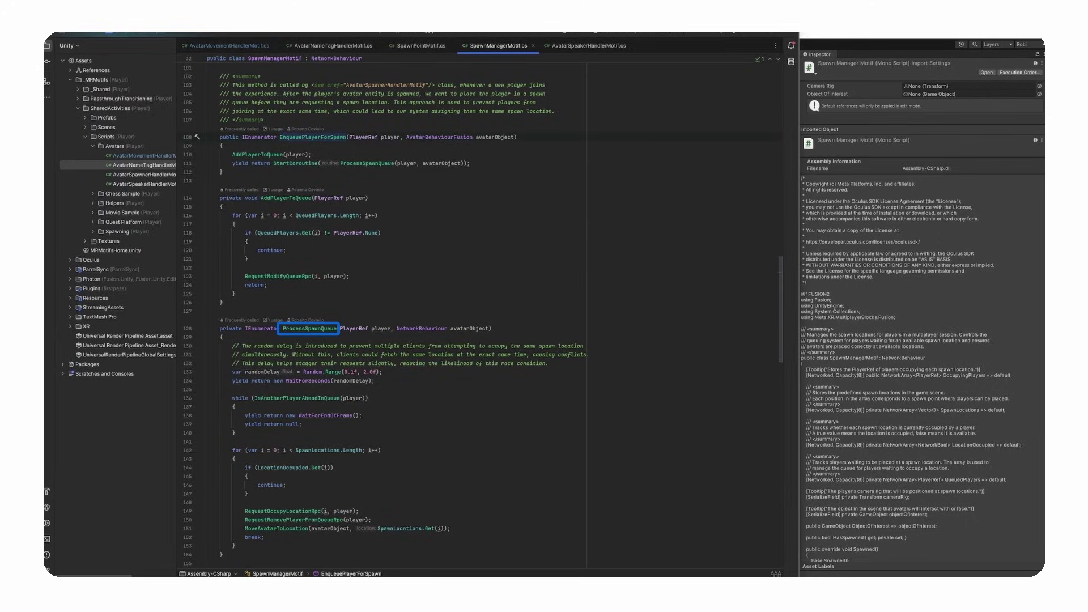
double_click(125, 176)
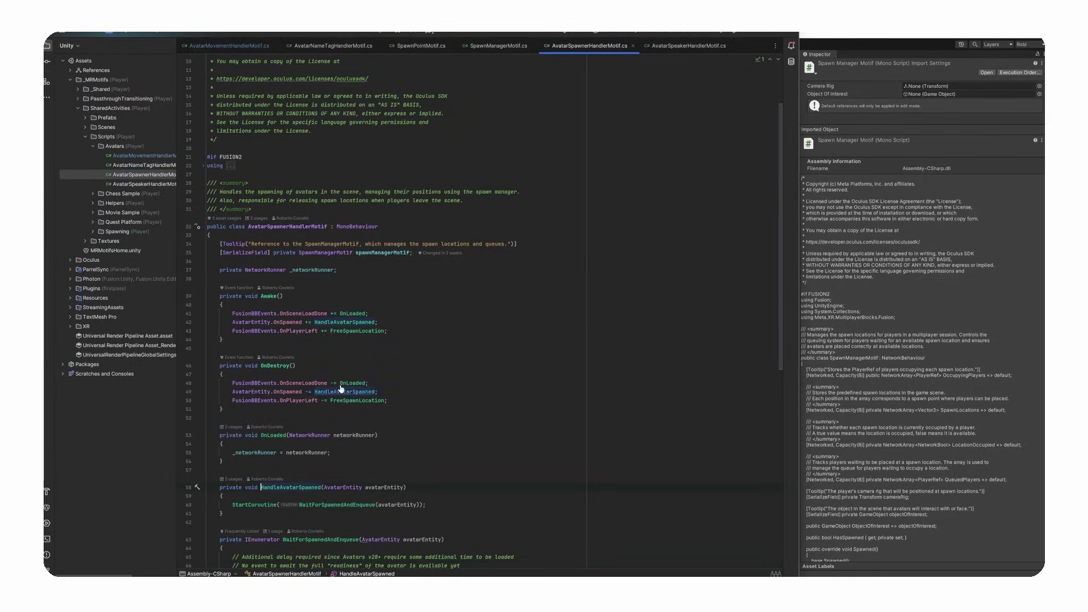
scroll(494, 317, "down", 12)
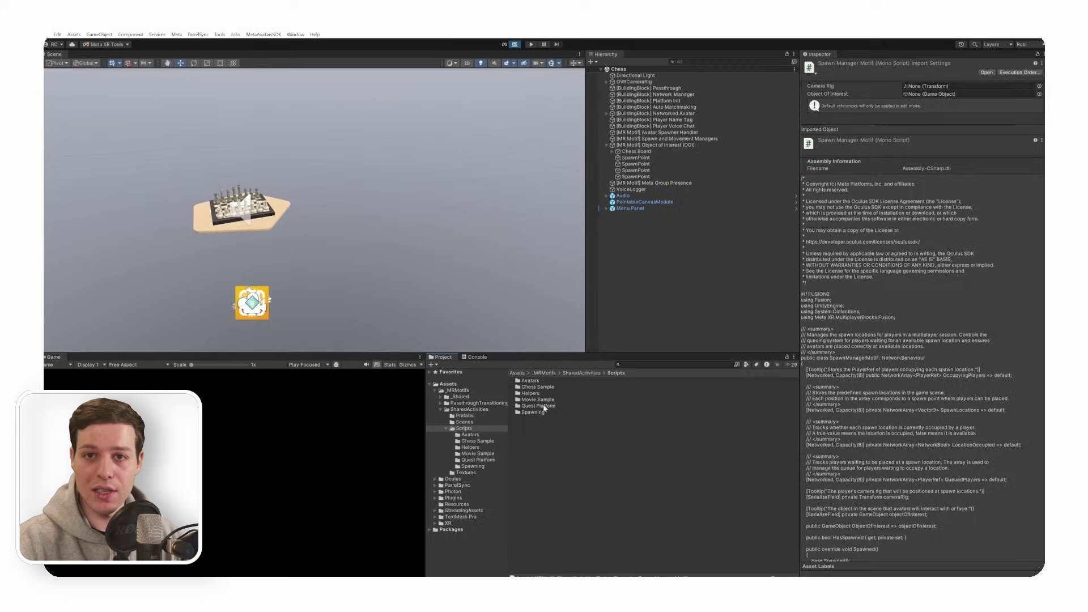
- Show the Quest Platform scripts, inspect Meta Group Presence's mrmotif_chess destination, and collapse the chess board group
left_click(478, 459)
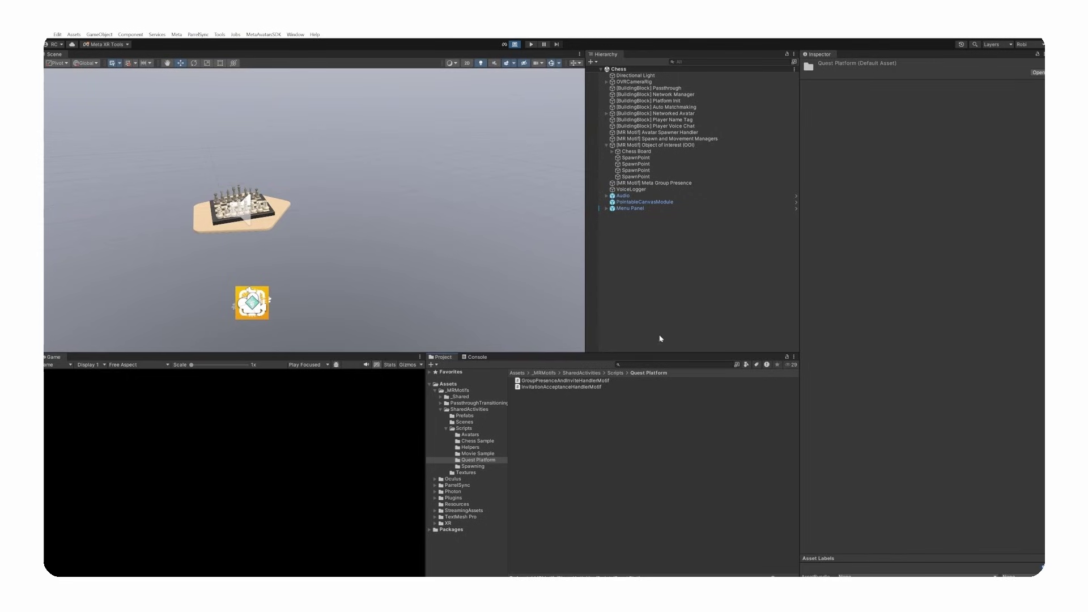
left_click(655, 183)
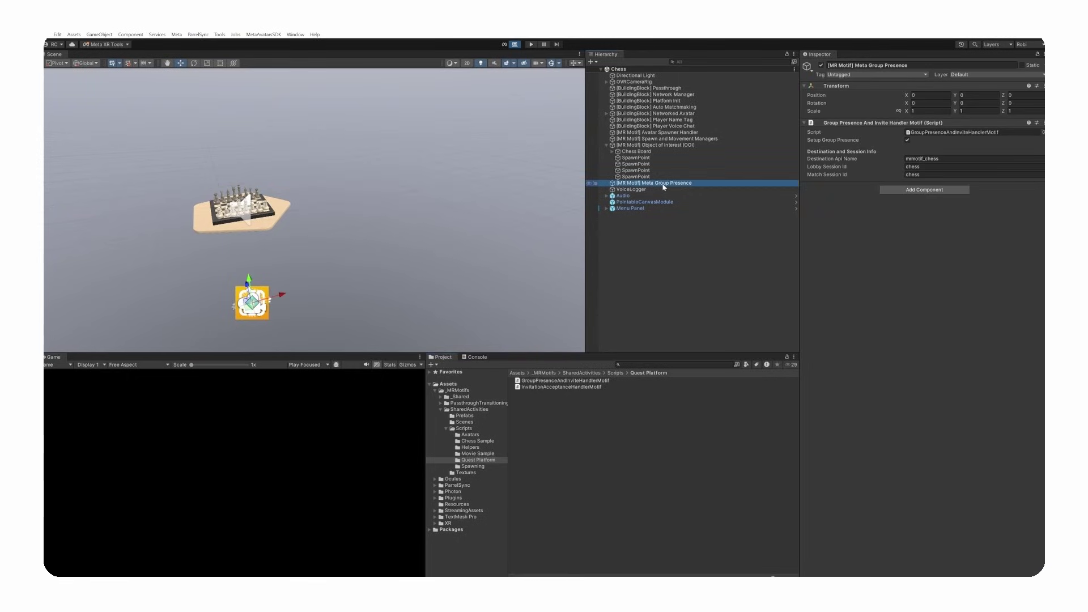
left_click(606, 146)
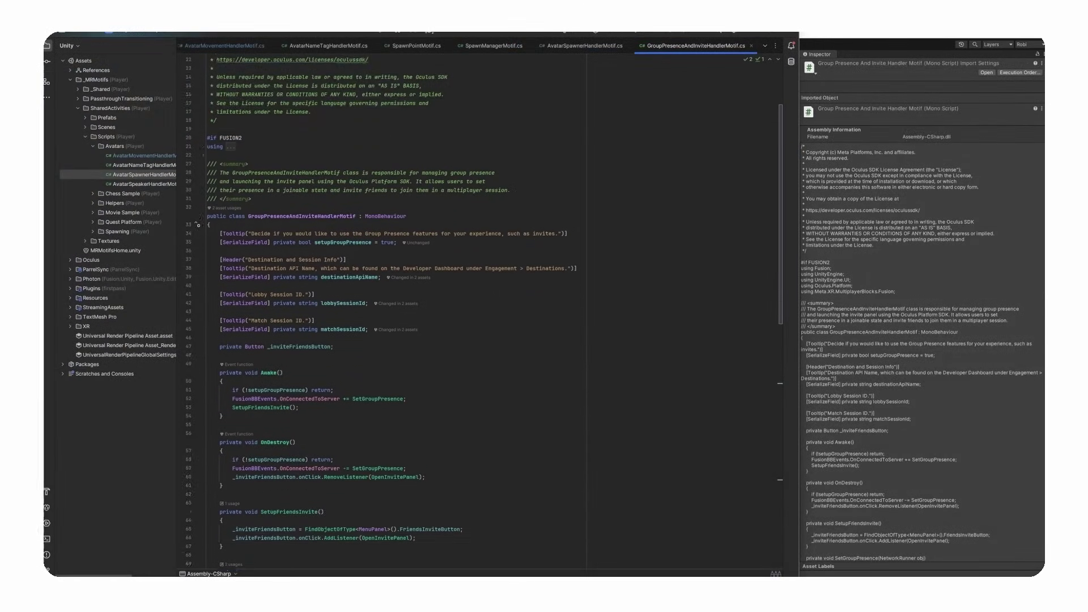
scroll(484, 315, "down", 6)
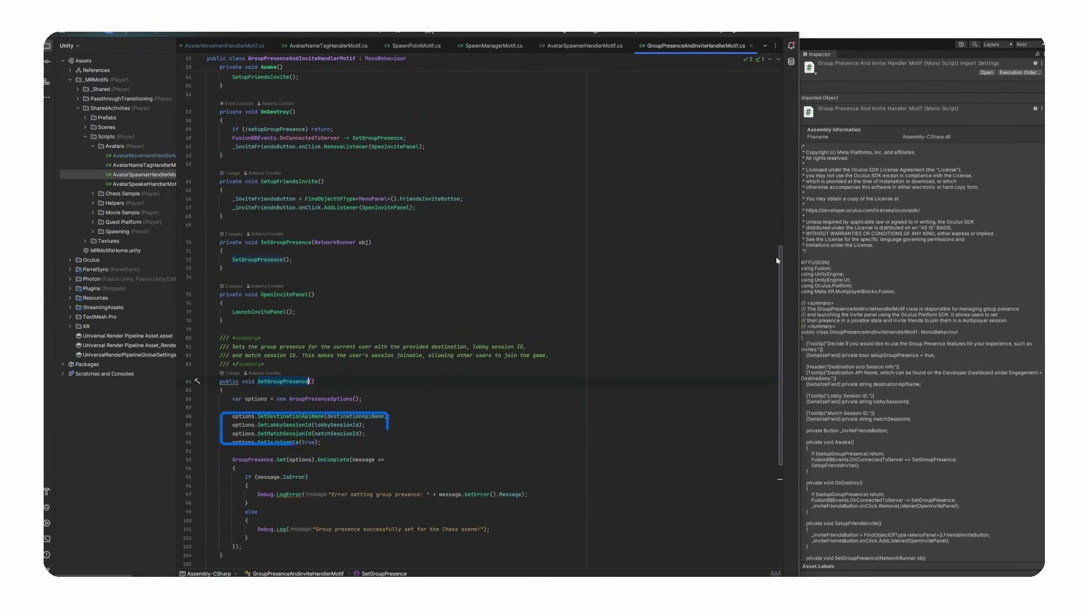
left_click(286, 242)
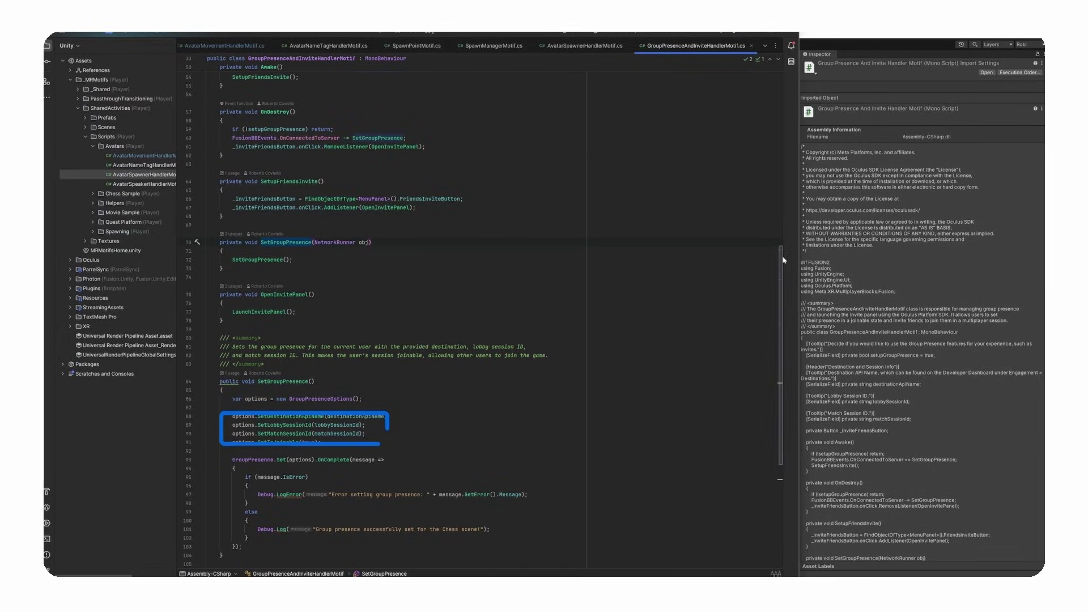
scroll(781, 256, "down", 8)
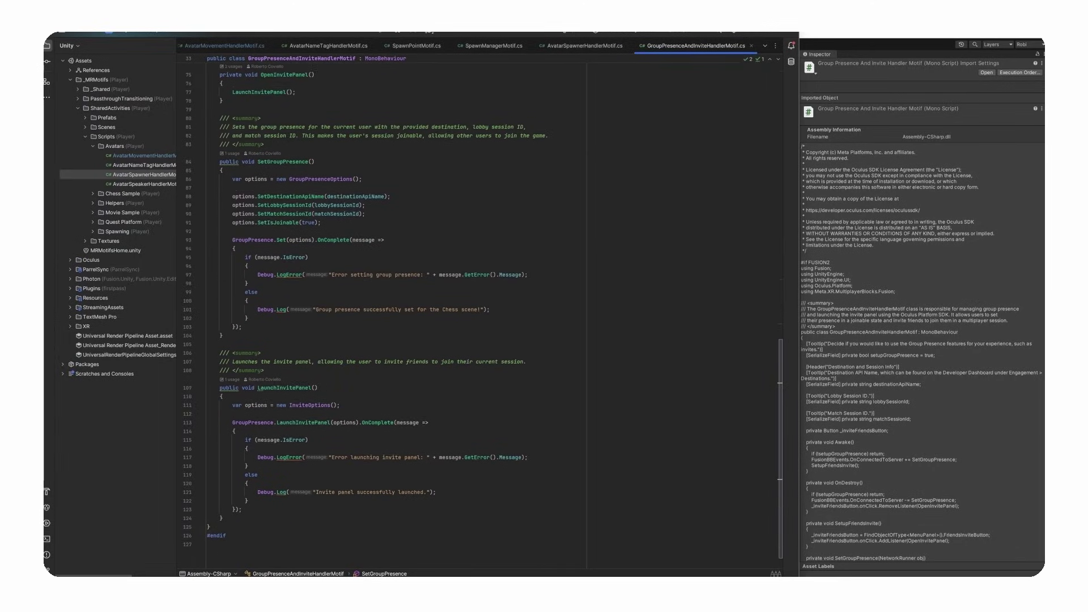
scroll(482, 317, "up", 8)
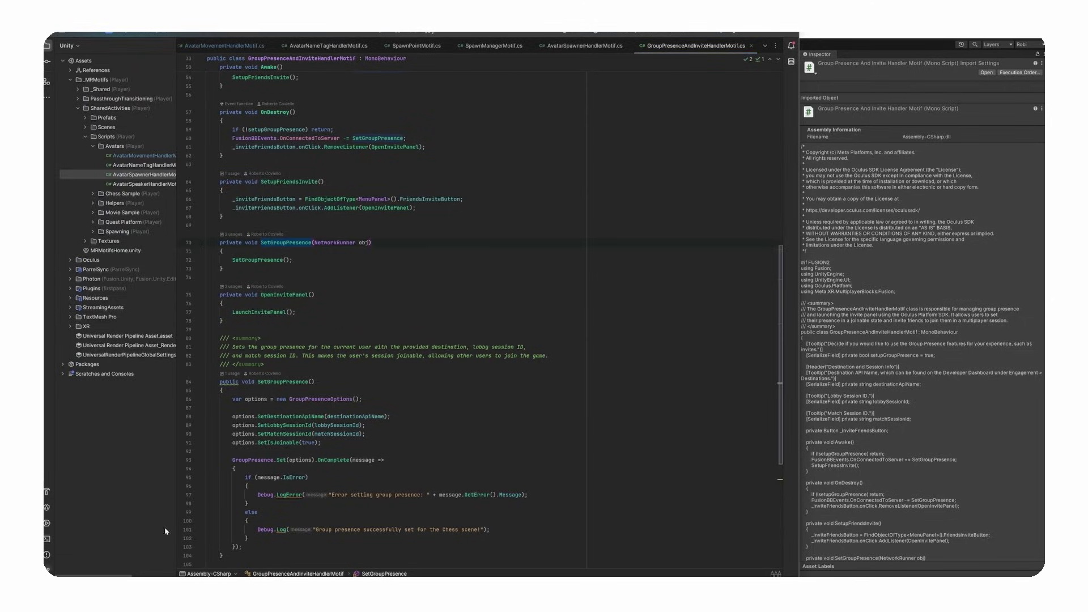
scroll(781, 291, "down", 8)
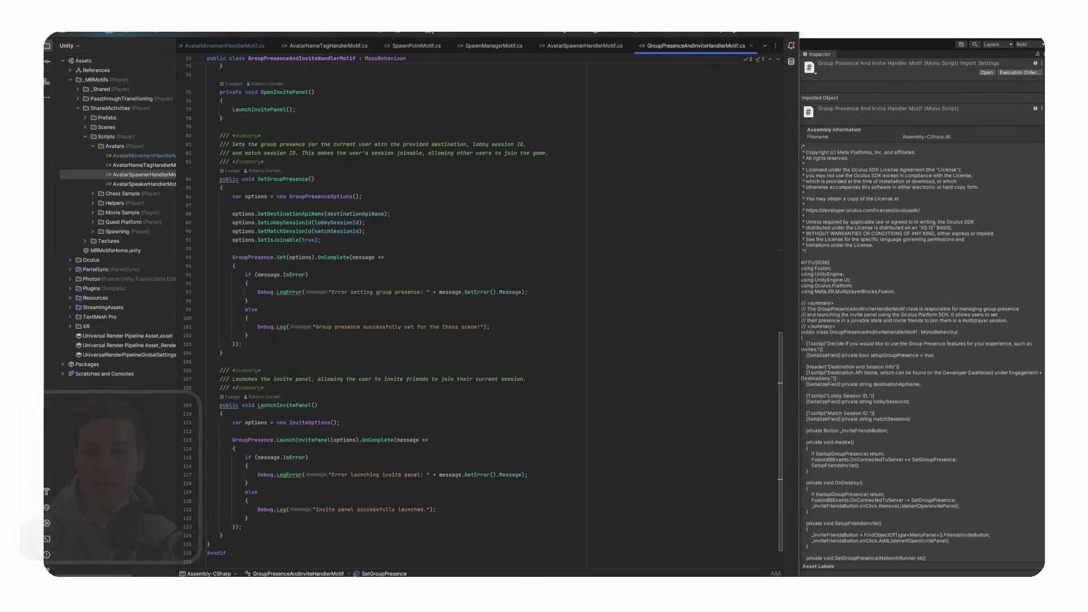
- After reviewing LaunchInvitePanel, open the headset invite panel and tick the second and third friends
left_click(294, 372)
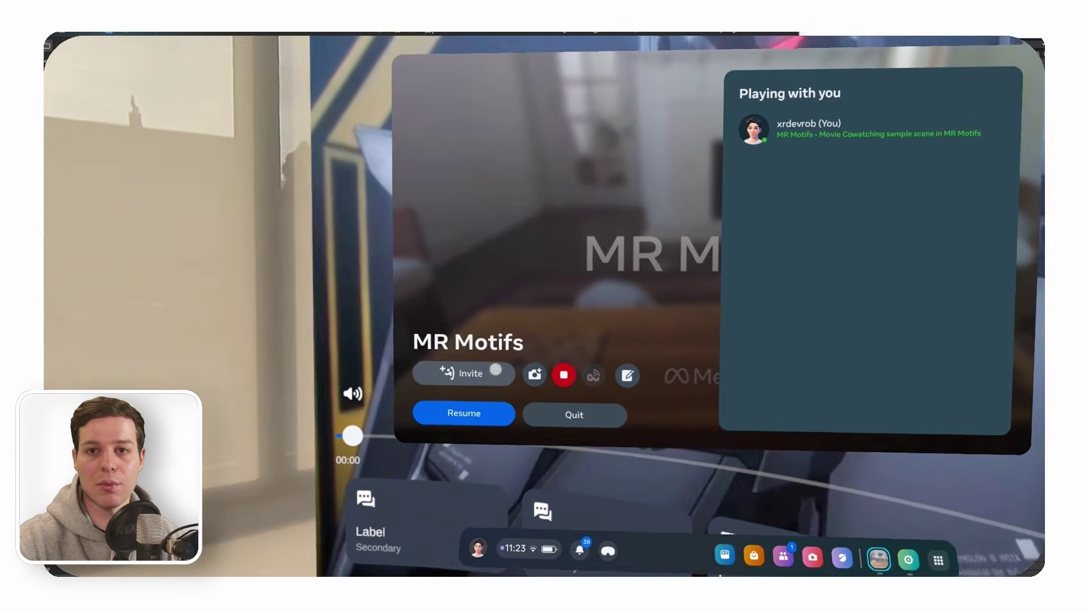
left_click(496, 370)
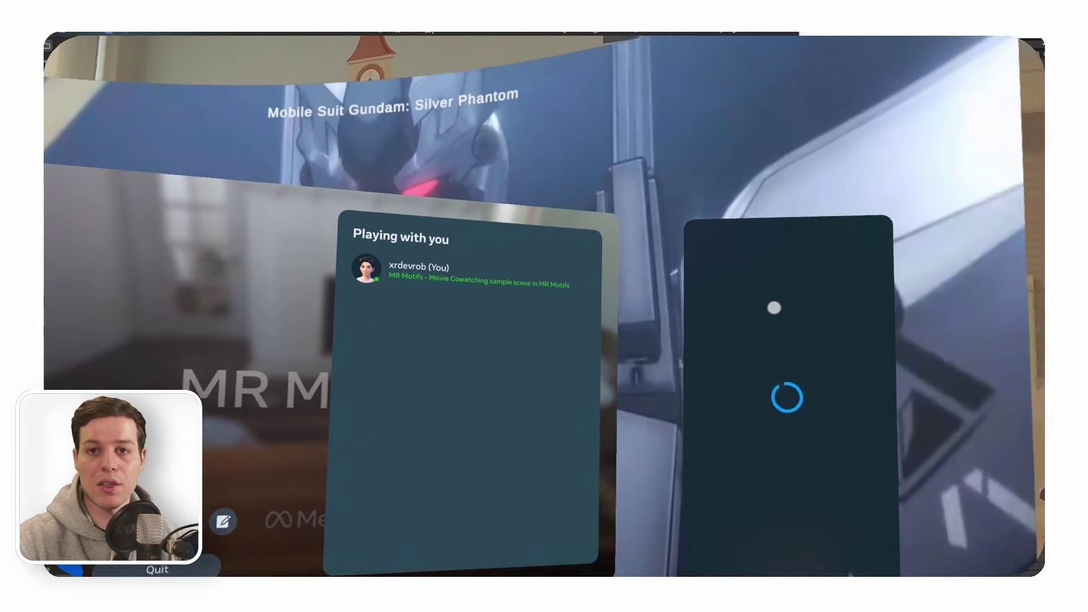
left_click(717, 357)
left_click(716, 390)
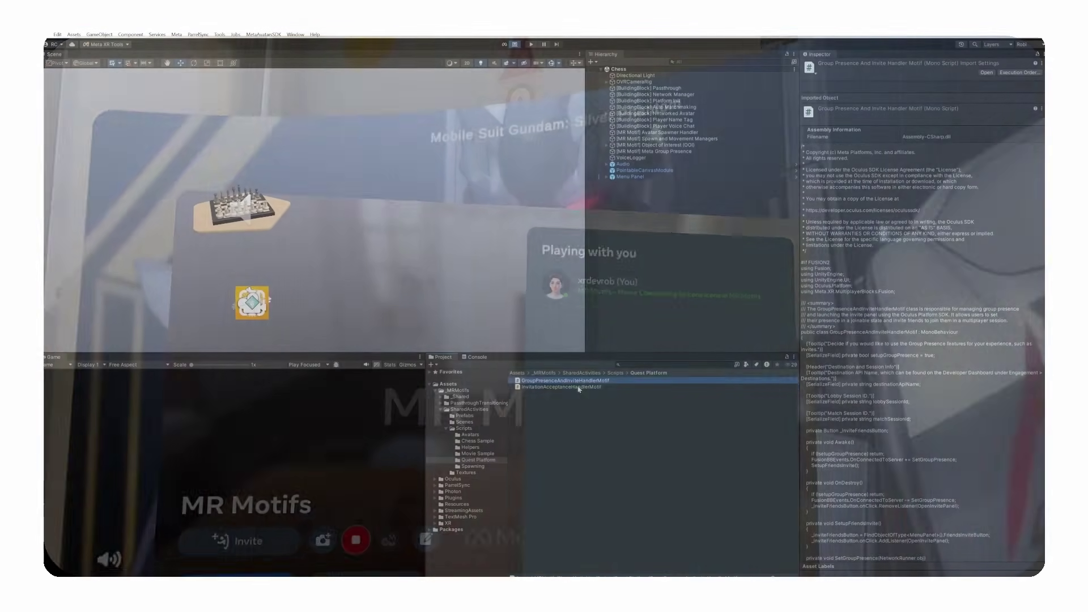
- Preview the InvitationAcceptanceHandlerMotif script, then open the MRMotifsHome scene from _MRMotifs
left_click(577, 388)
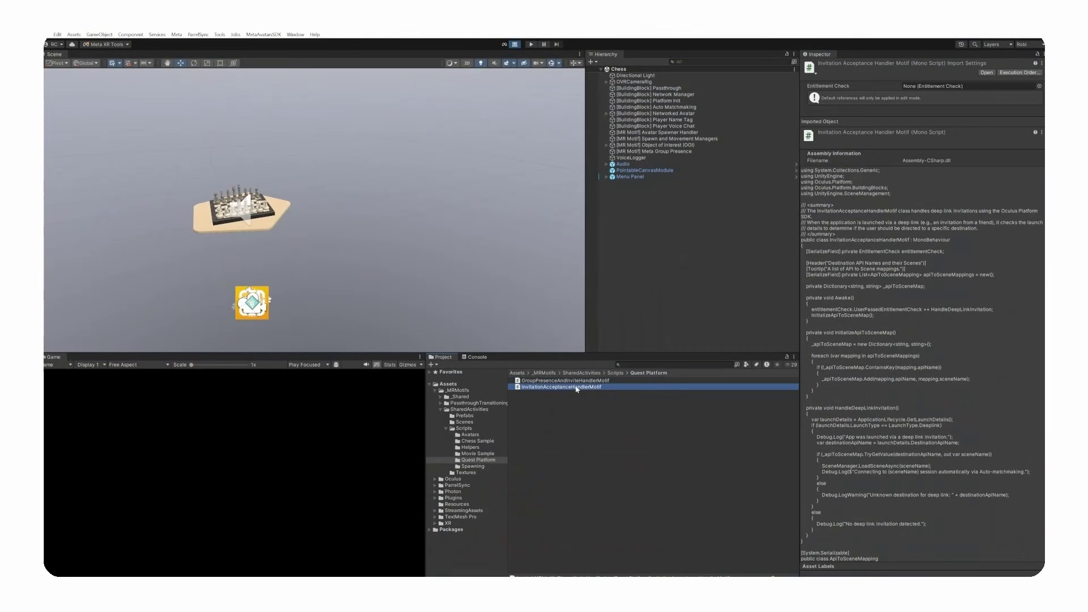
left_click(544, 373)
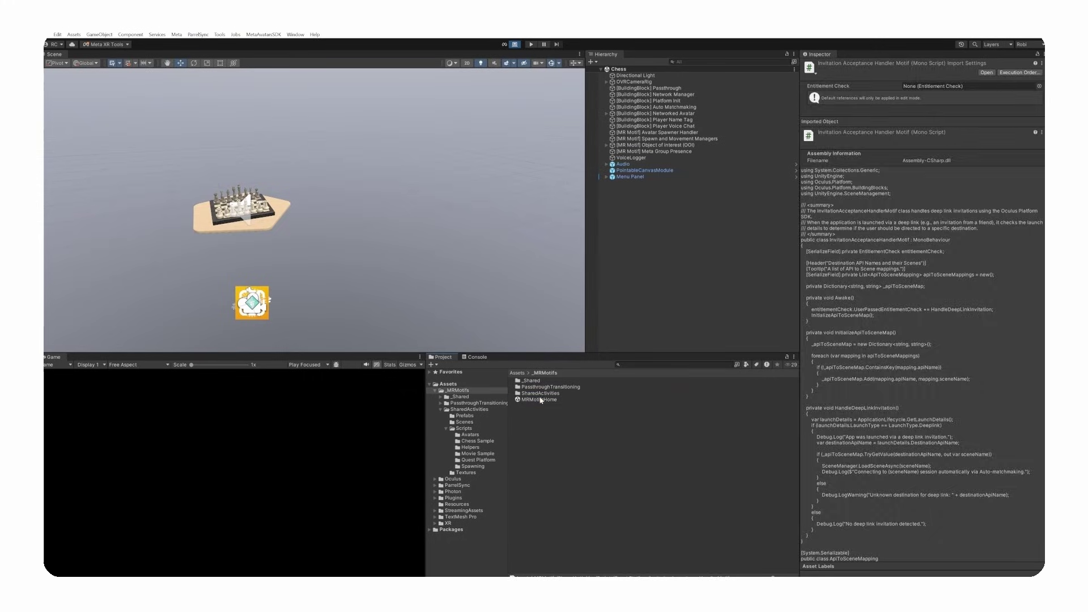
double_click(541, 400)
- Expand Quest Platform Setup's mappings (mrmotif_chess→Chess, mrmotif_movie→MovieCowatching) and open InvitationAcceptanceHandlerMotif.cs in Rider
left_click(658, 114)
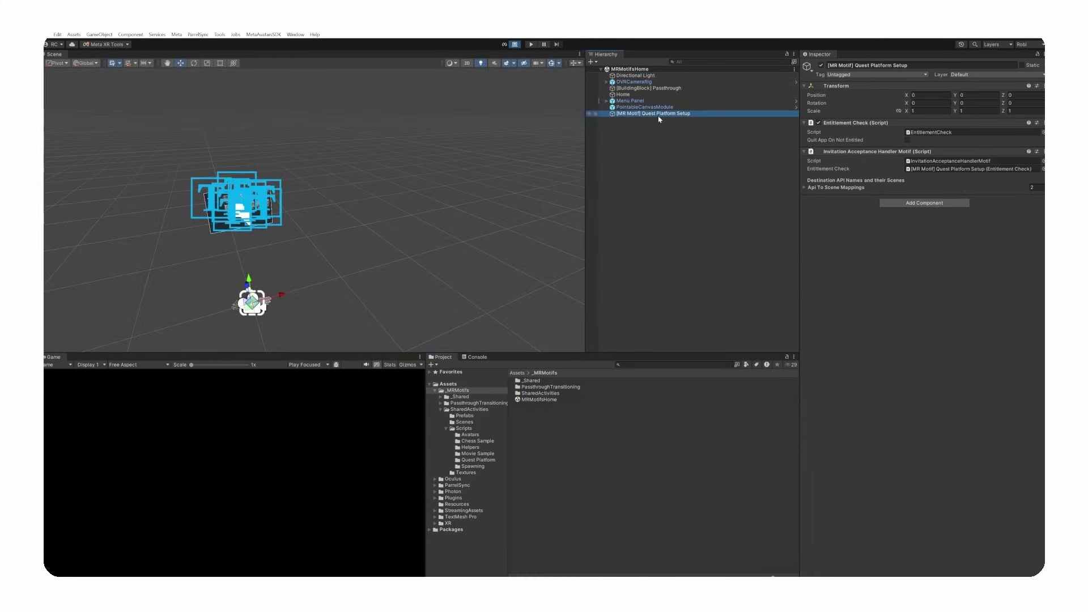
left_click(920, 161)
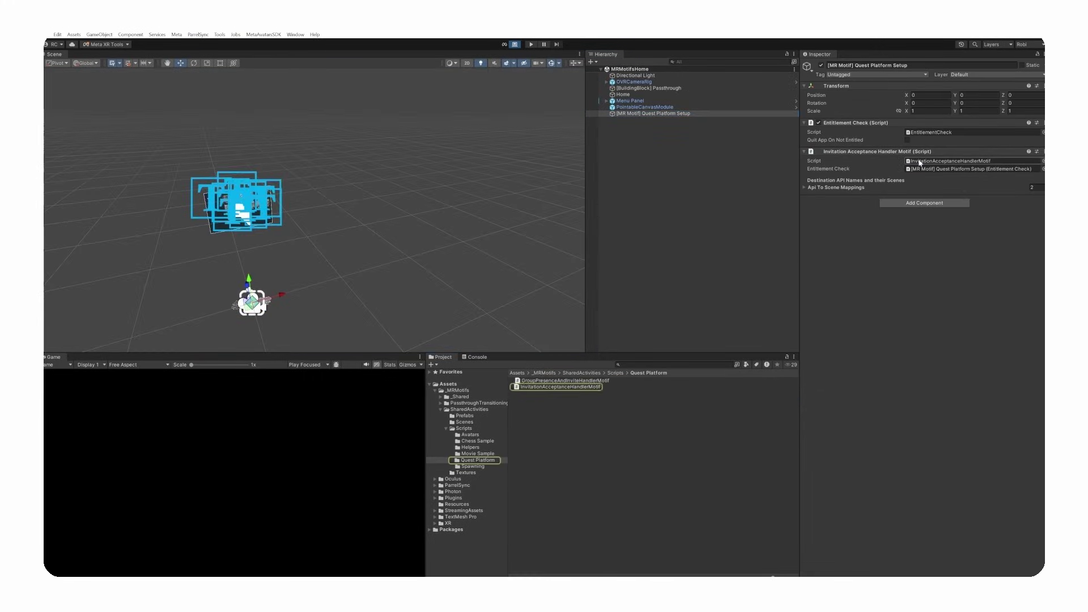
left_click(805, 188)
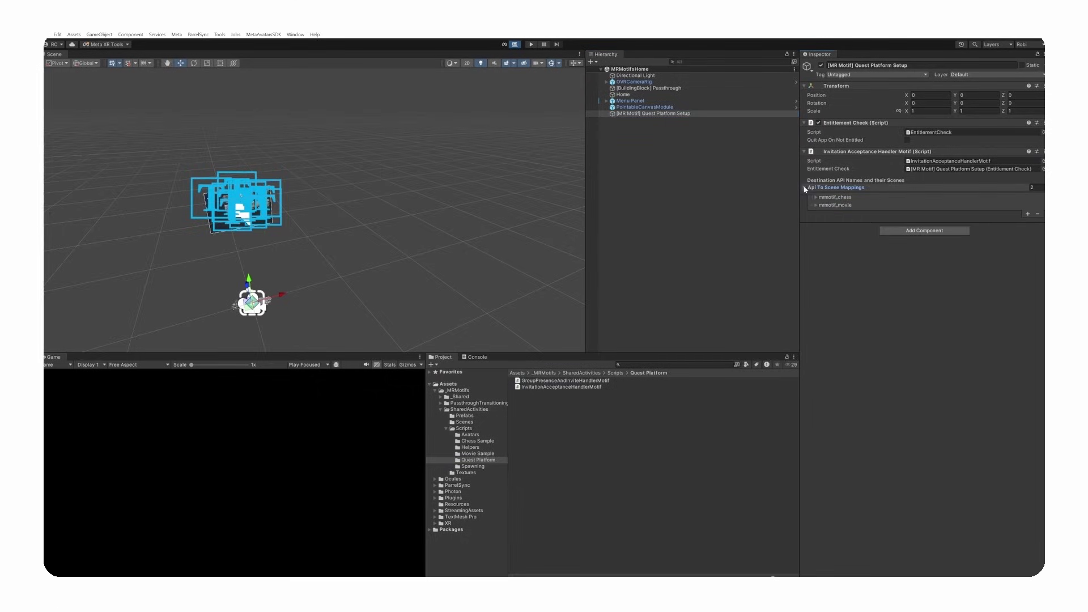
left_click(815, 197)
left_click(816, 221)
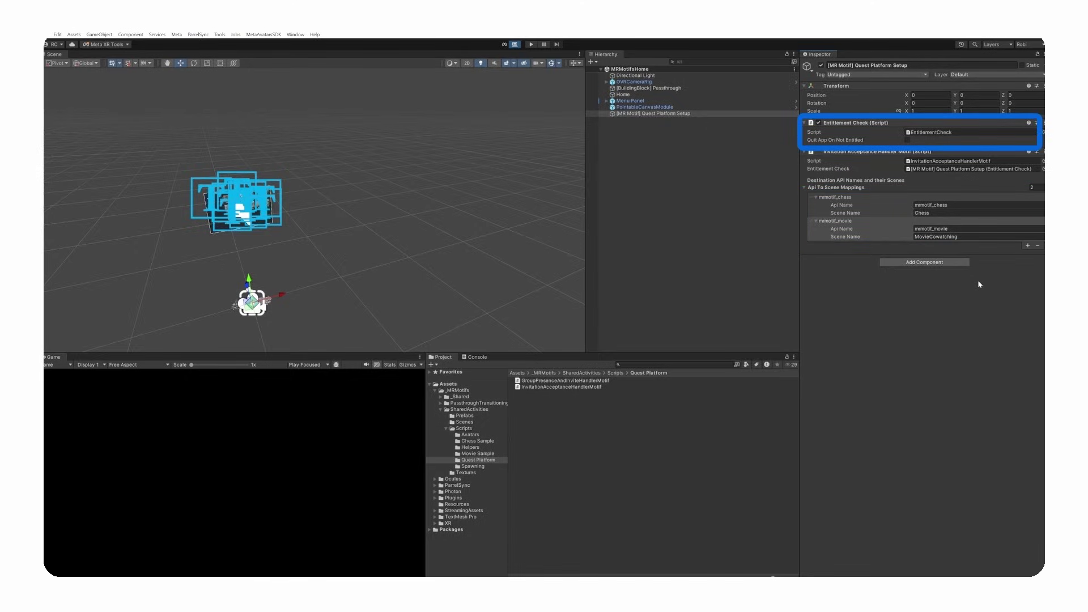
left_click(921, 134)
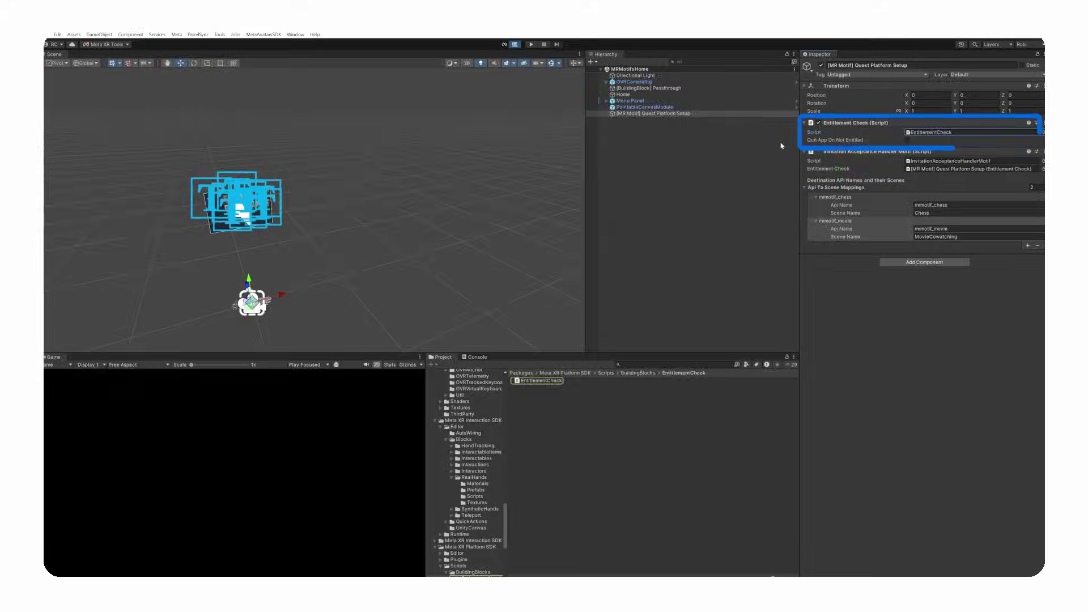
double_click(952, 161)
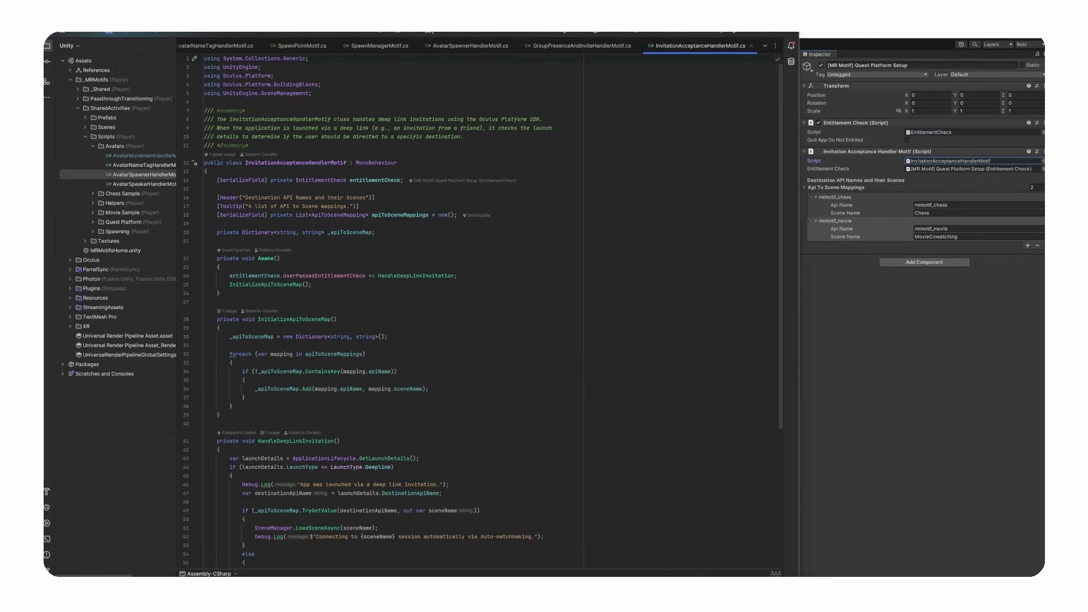
left_click(323, 275)
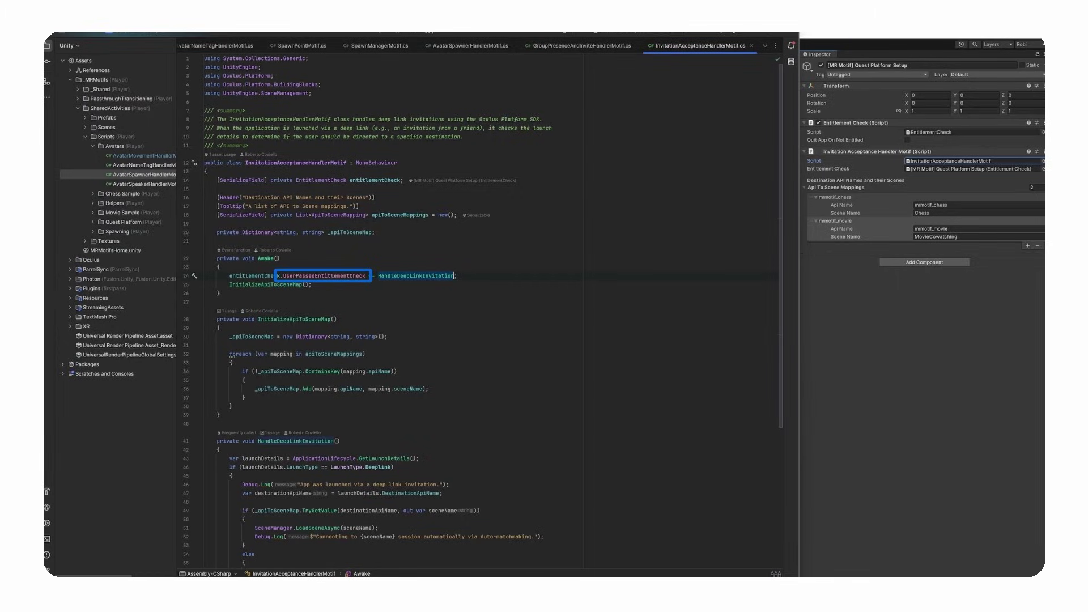
scroll(779, 198, "down", 2)
scroll(779, 198, "down", 4)
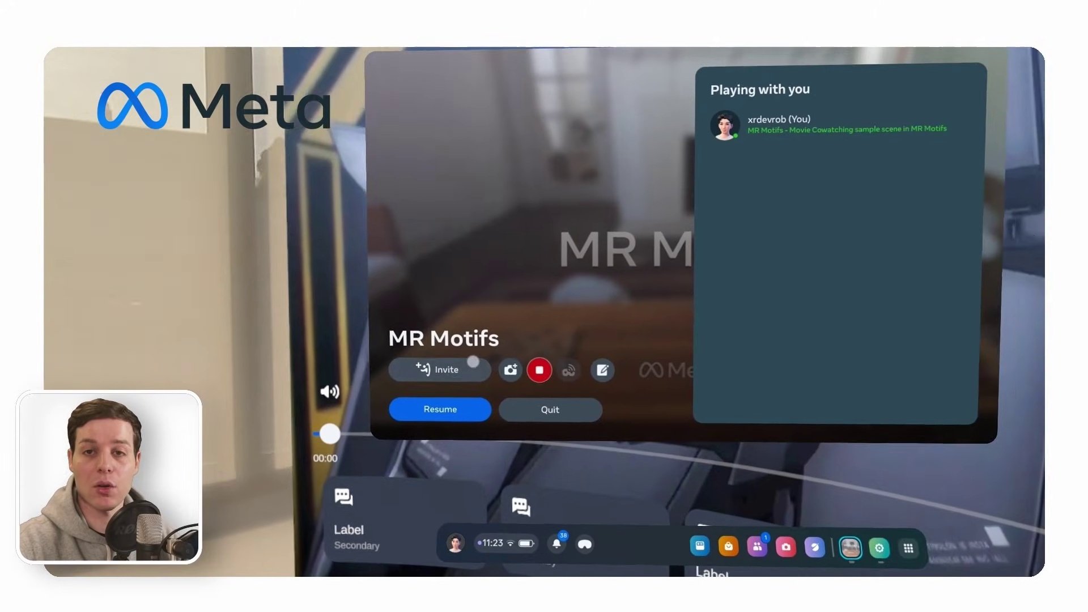
- From the movie co-watching session, open the invite panel and tick all three online friends
left_click(473, 361)
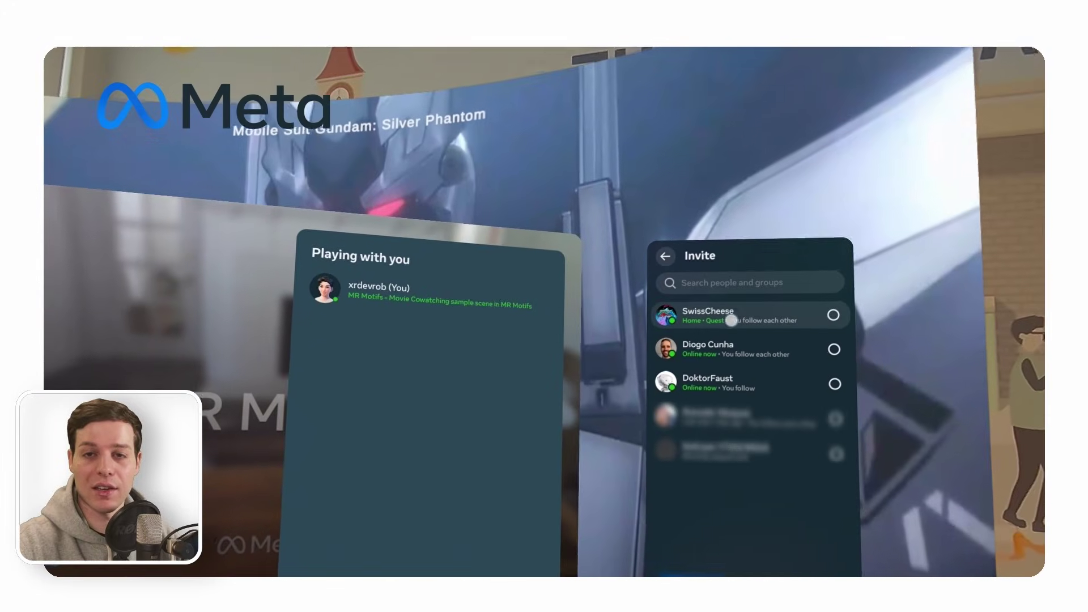
left_click(732, 321)
left_click(718, 351)
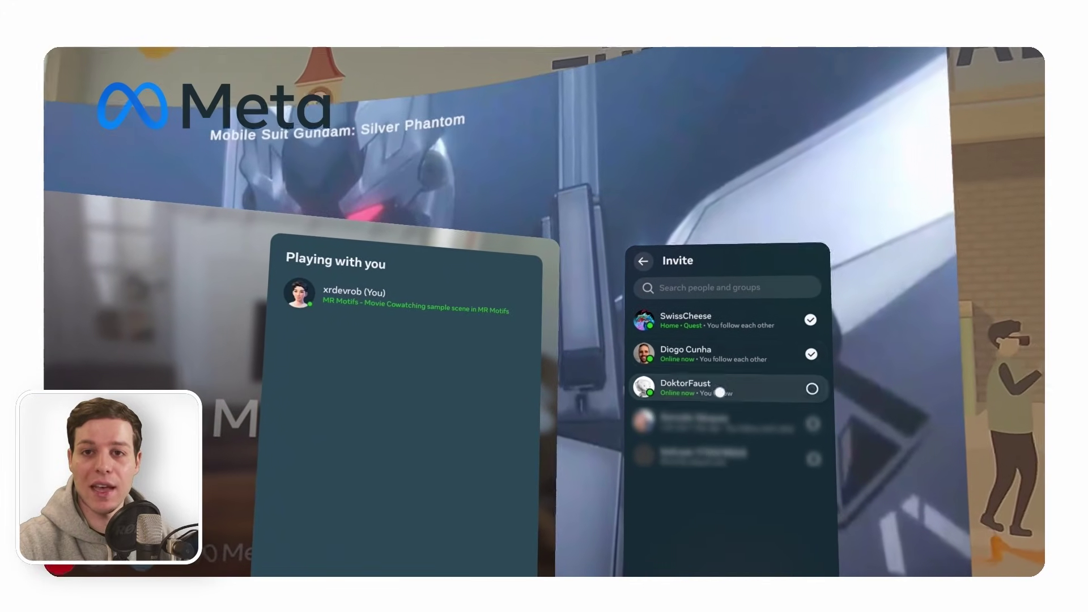
left_click(718, 383)
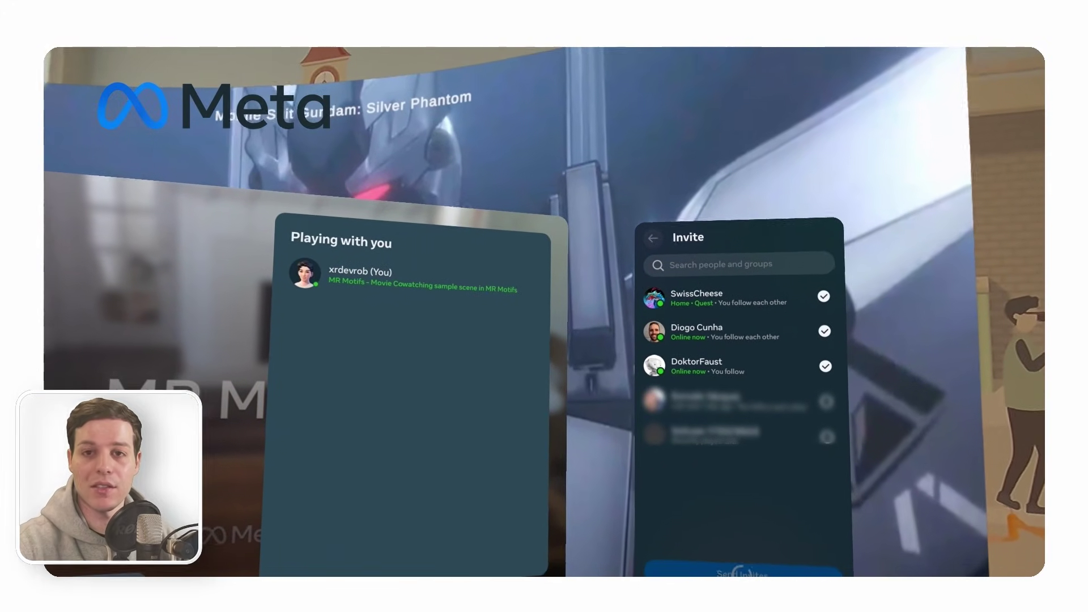